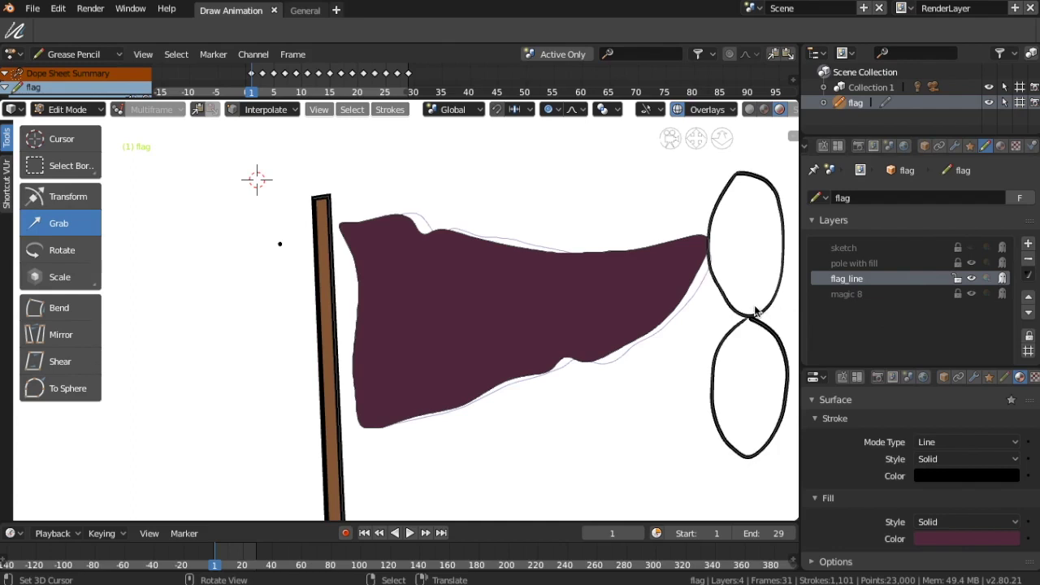
Pan the viewport to shift the flag drawing to the left
middle_click_drag(755, 311, 533, 324, "shift")
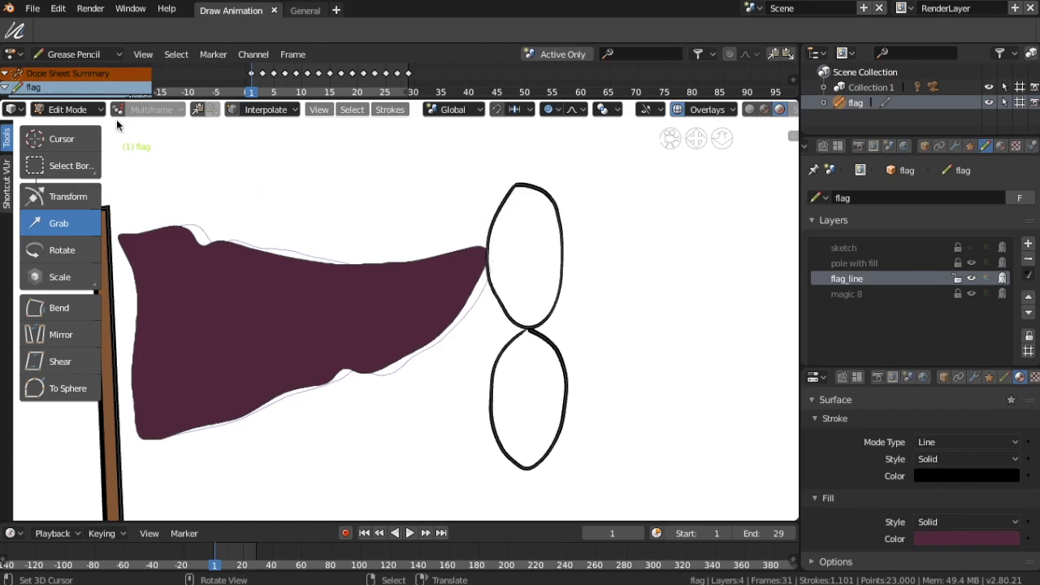
Switch the flag to Object Mode and back into Edit Mode
left_click(91, 112)
left_click(88, 131)
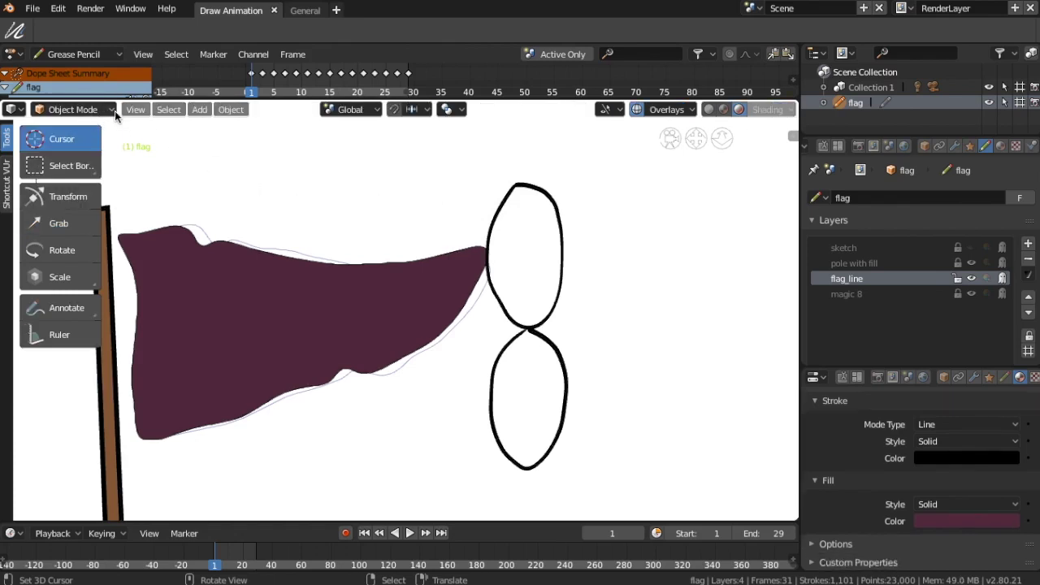
left_click(112, 111)
left_click(81, 141)
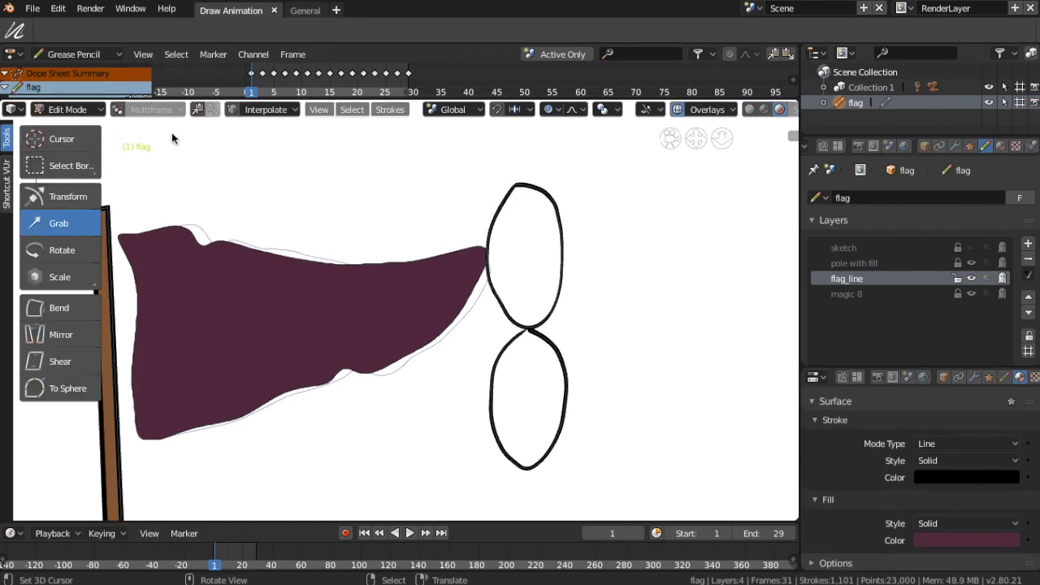
Enable proportional editing and limit it to connected points only
left_click(560, 110)
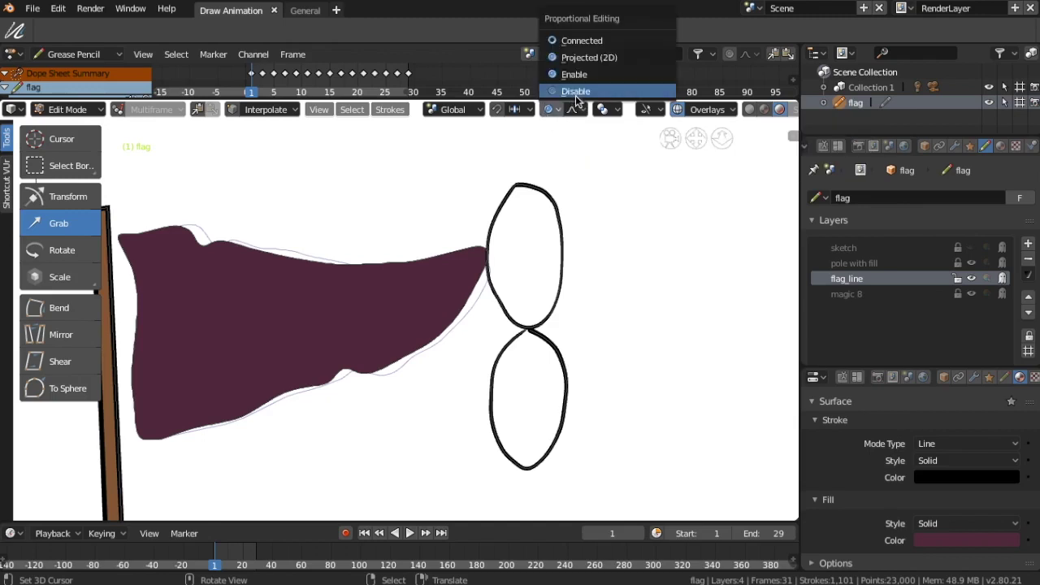
left_click(577, 88)
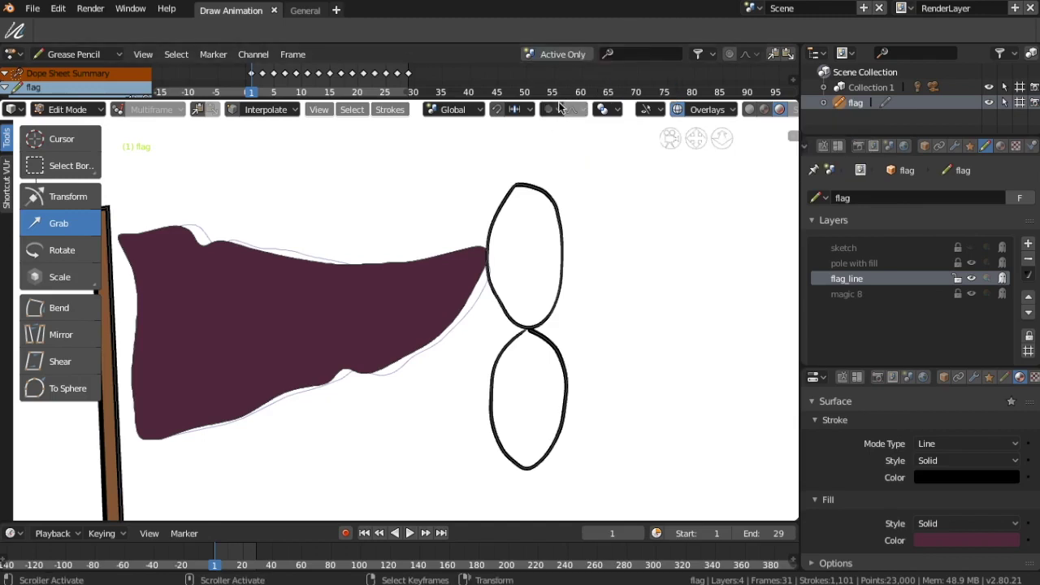
left_click(558, 111)
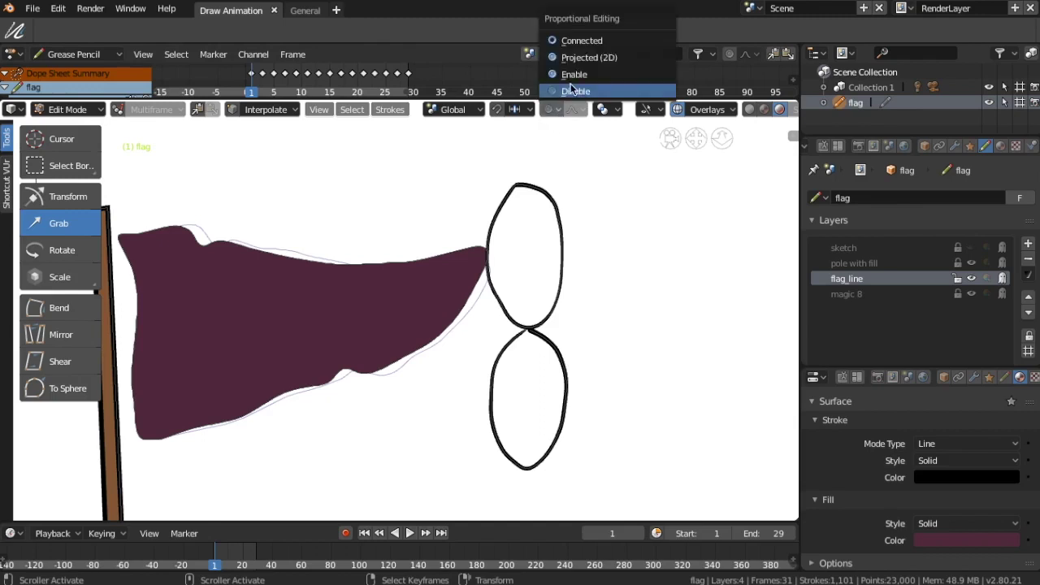
left_click(574, 77)
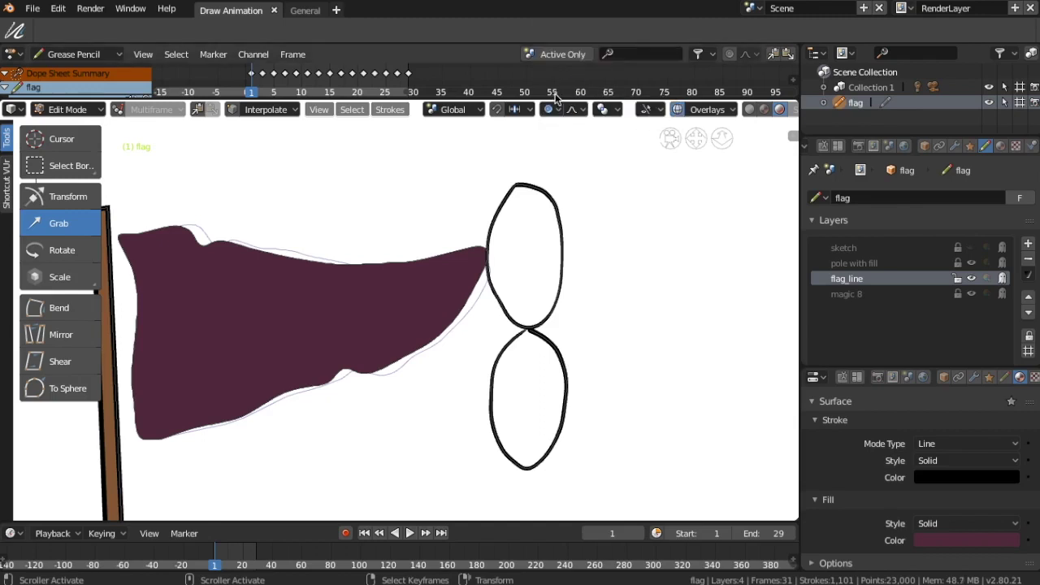
left_click(561, 111)
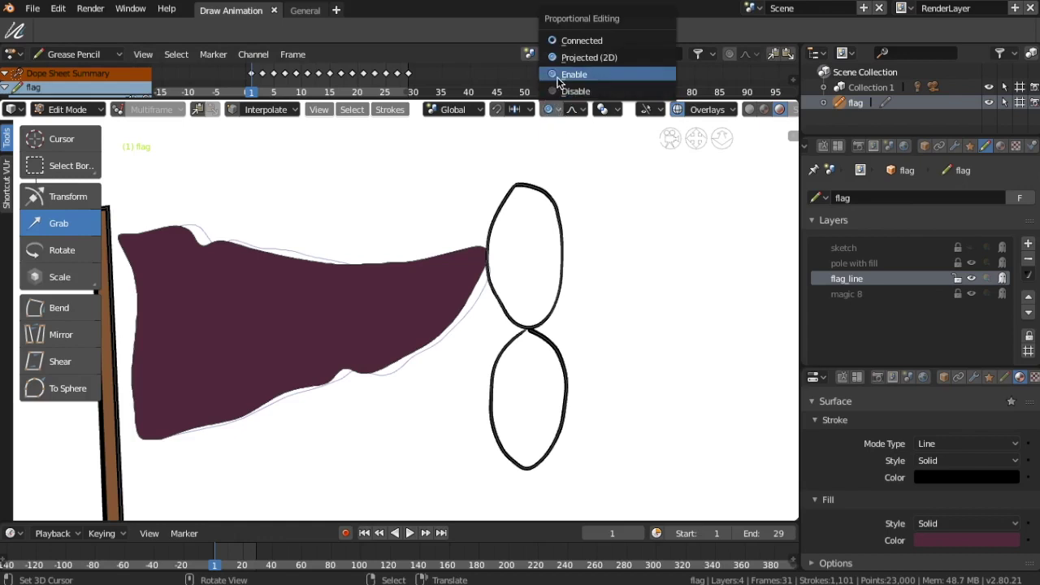
left_click(566, 74)
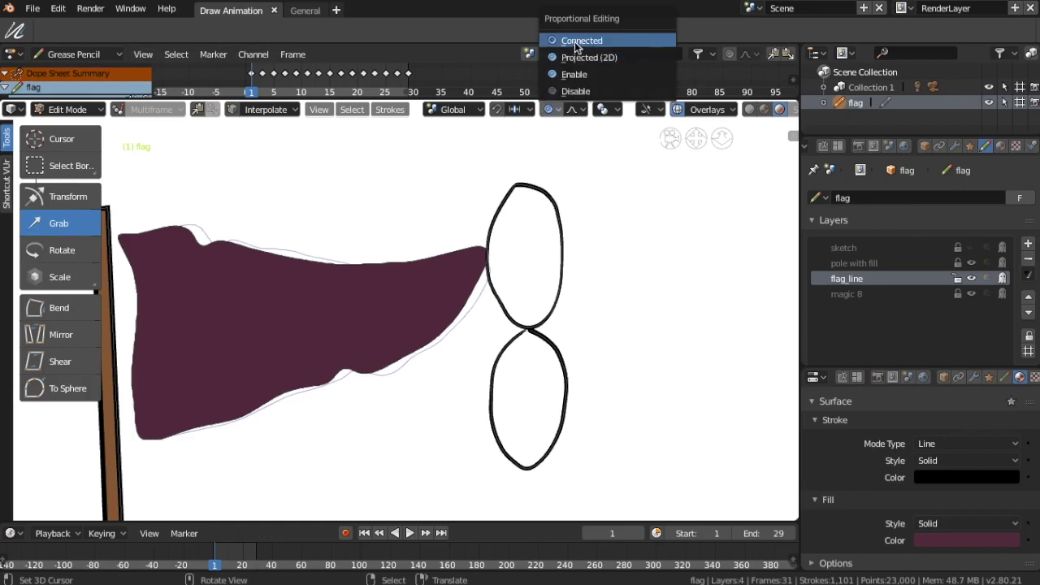
left_click(579, 42)
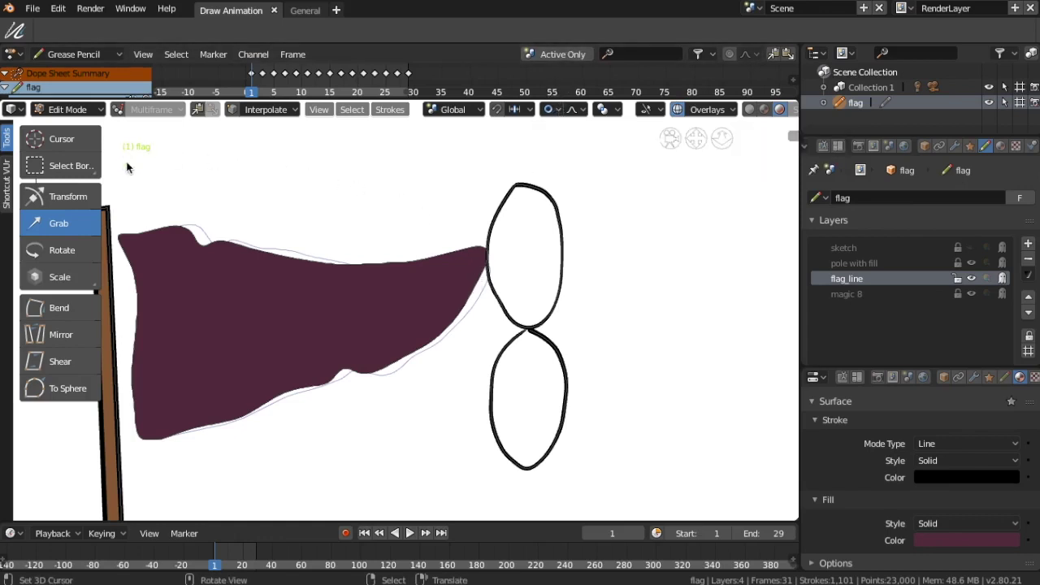
Select the point at the flag's right tip and move it on frame 1
left_click(486, 252)
left_click(486, 253)
key("g")
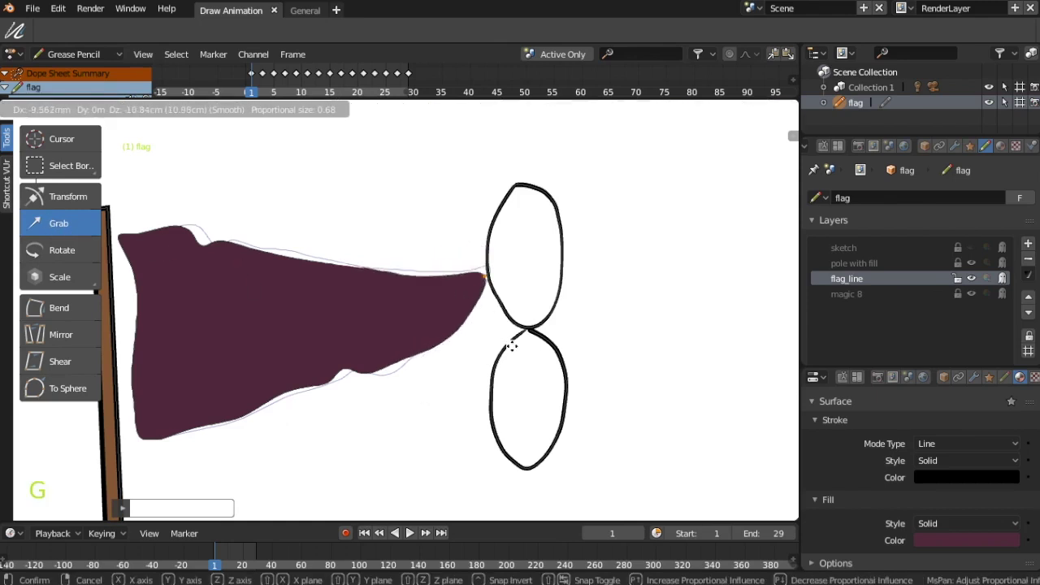
left_click(520, 327)
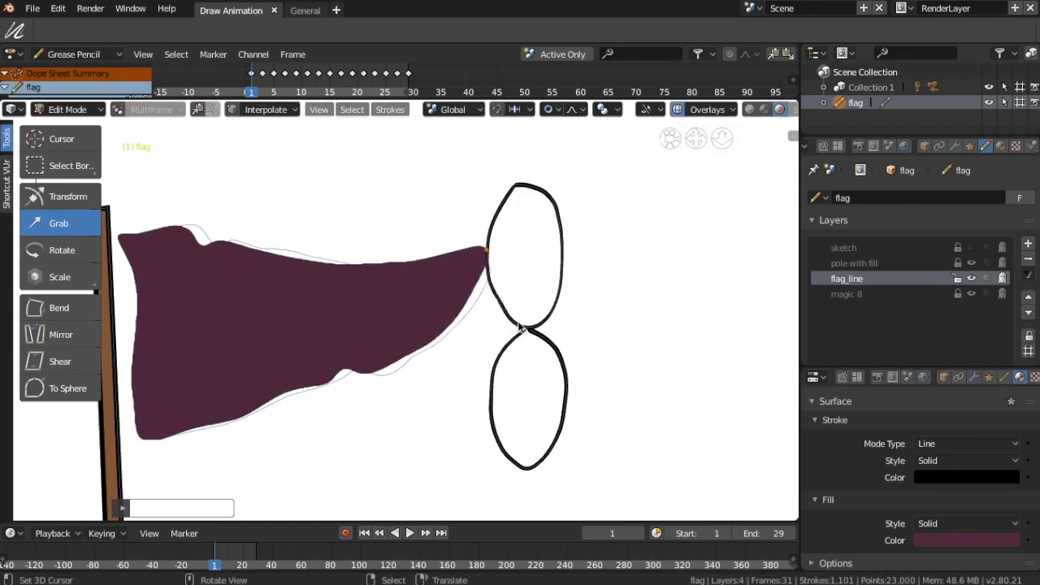
left_click(557, 109)
key("g")
key("Escape")
Move the flag tip progressively lower on frames 3, 5 and 7
key("Up")
key("g")
left_click(485, 276)
key("Up")
key("g")
left_click(494, 295)
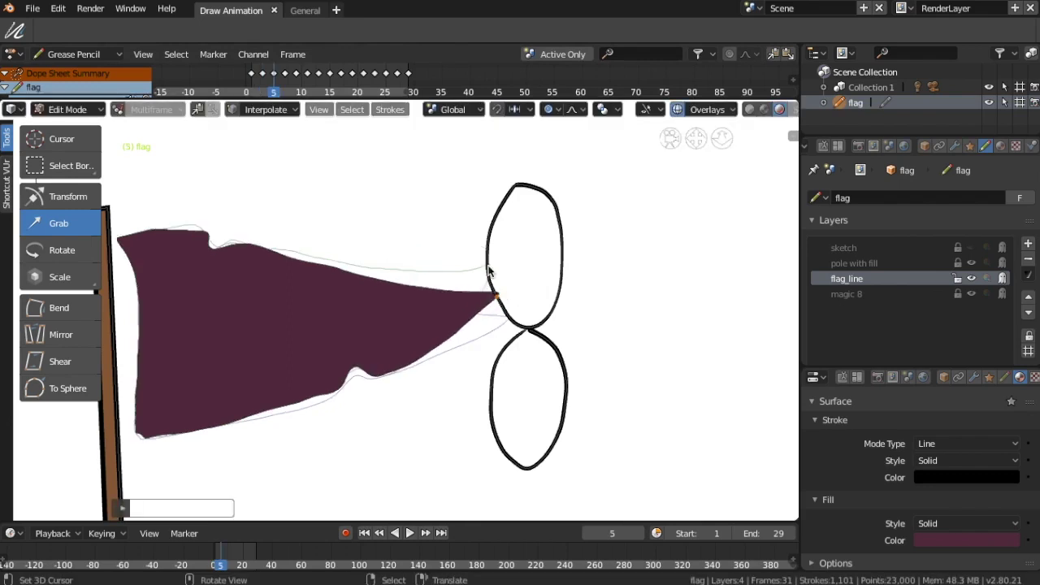
key("Up")
key("g")
left_click(522, 317)
Skip ahead to frame 21 and lower the flag tip
key("Up")
key("Up")
key("Up")
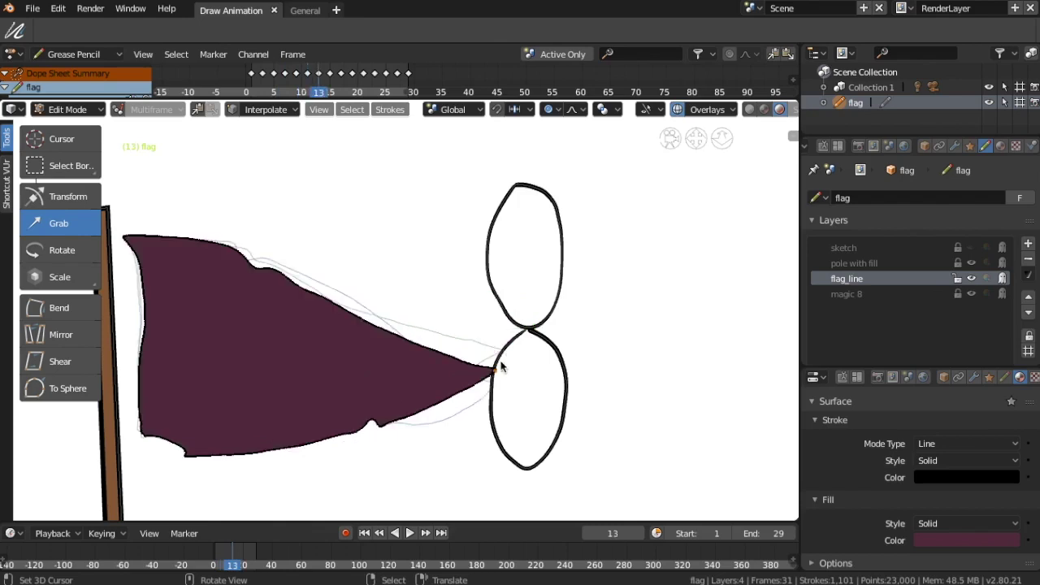
key("Up")
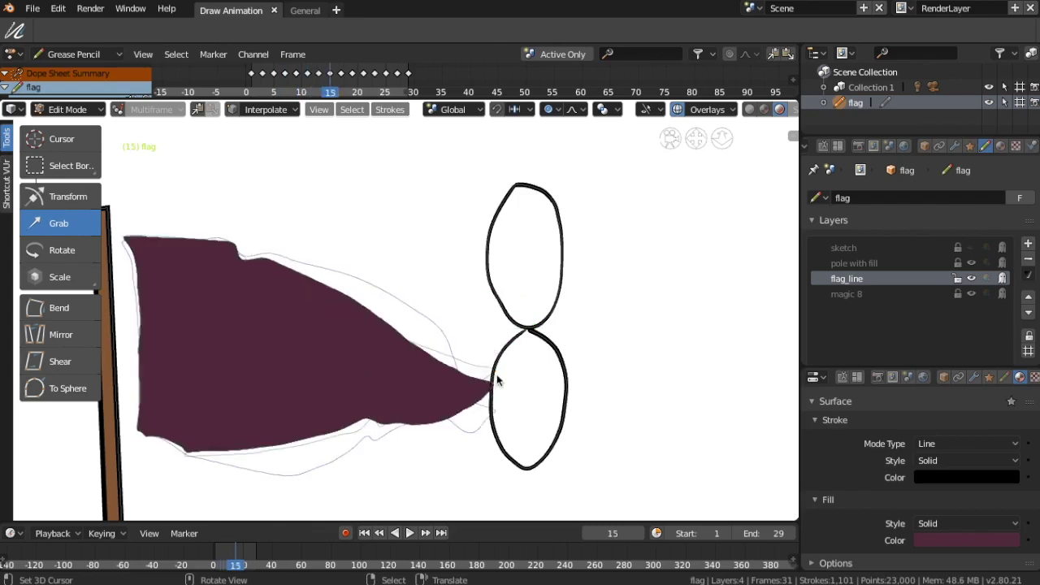
key("Up")
key("Up")
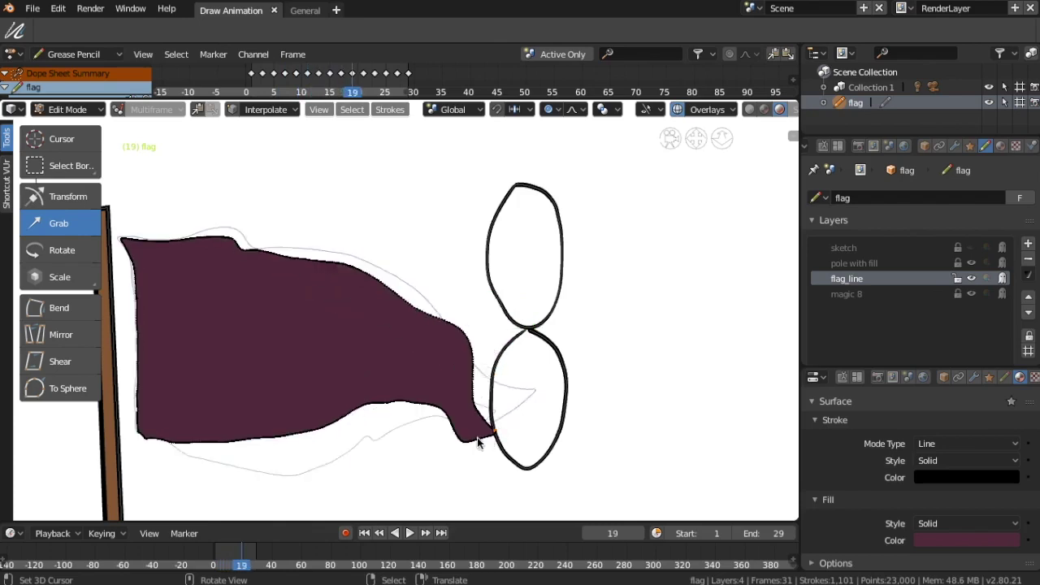
key("Up")
key("g")
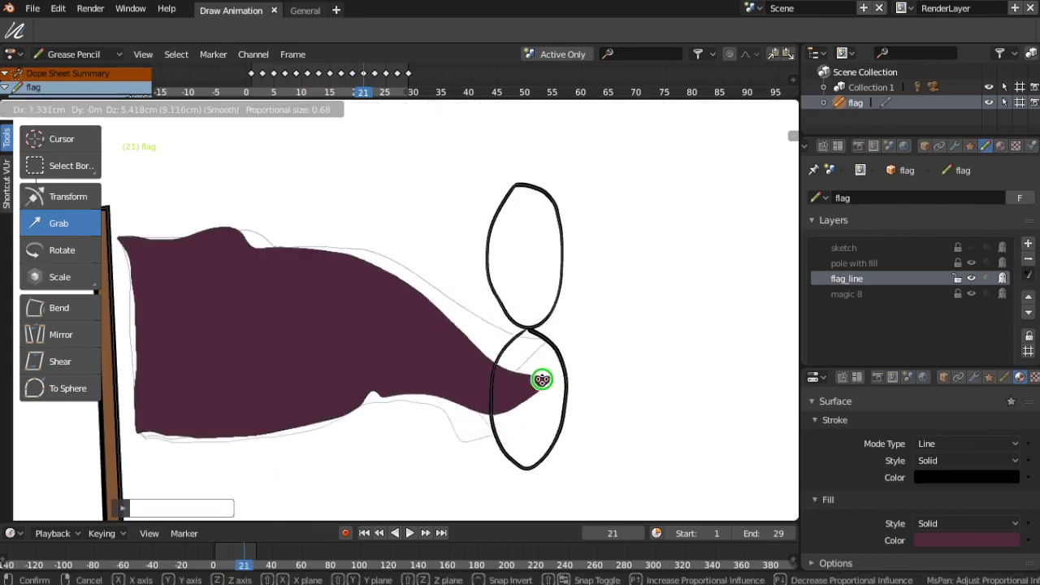
left_click(546, 353)
Shift the flag tip right on frame 25, raise it on 27, and raise it to the top on 29
key("Up")
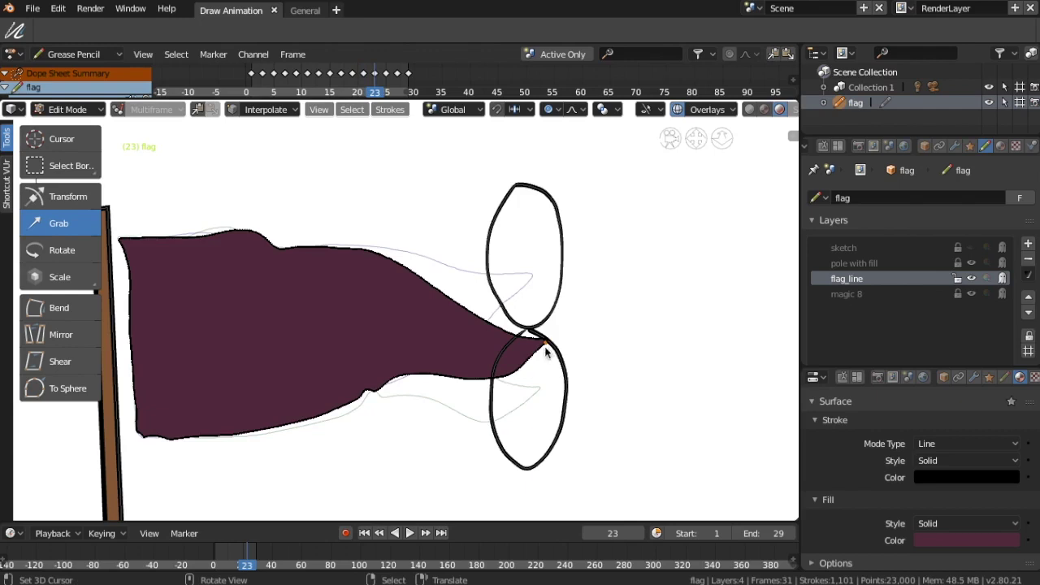
key("Up")
key("g")
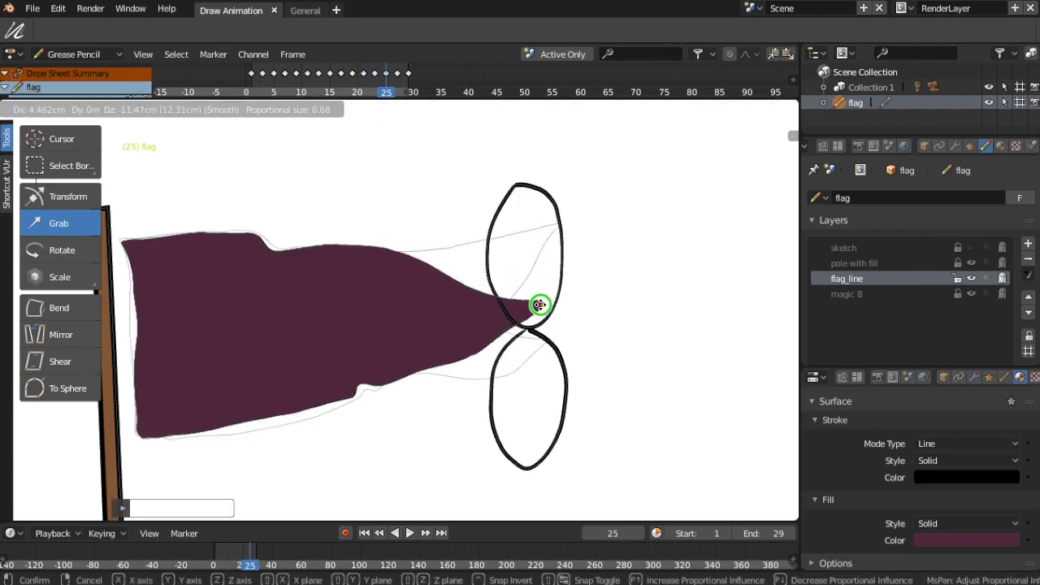
left_click(558, 302)
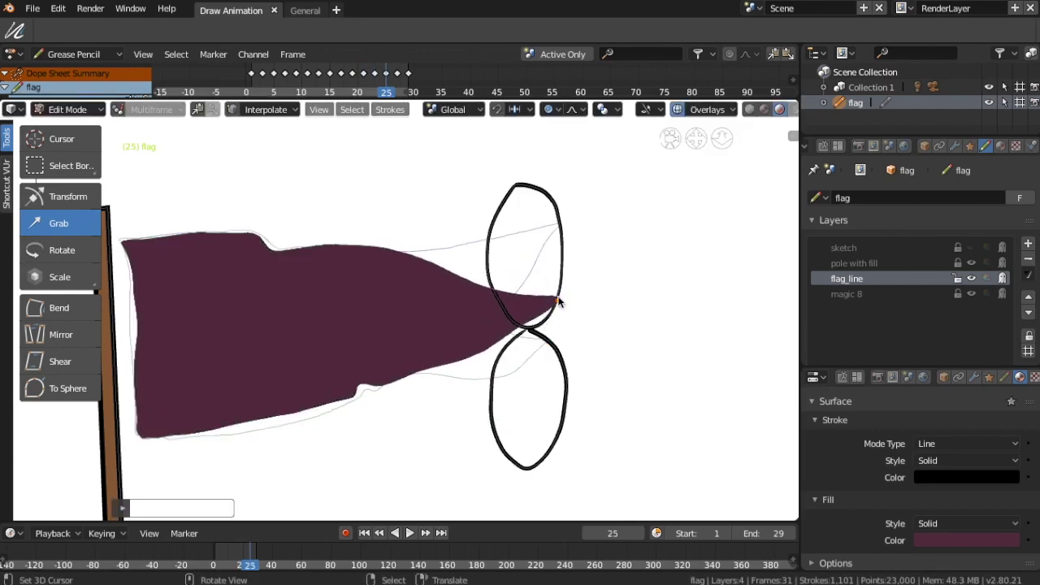
key("Up")
key("g")
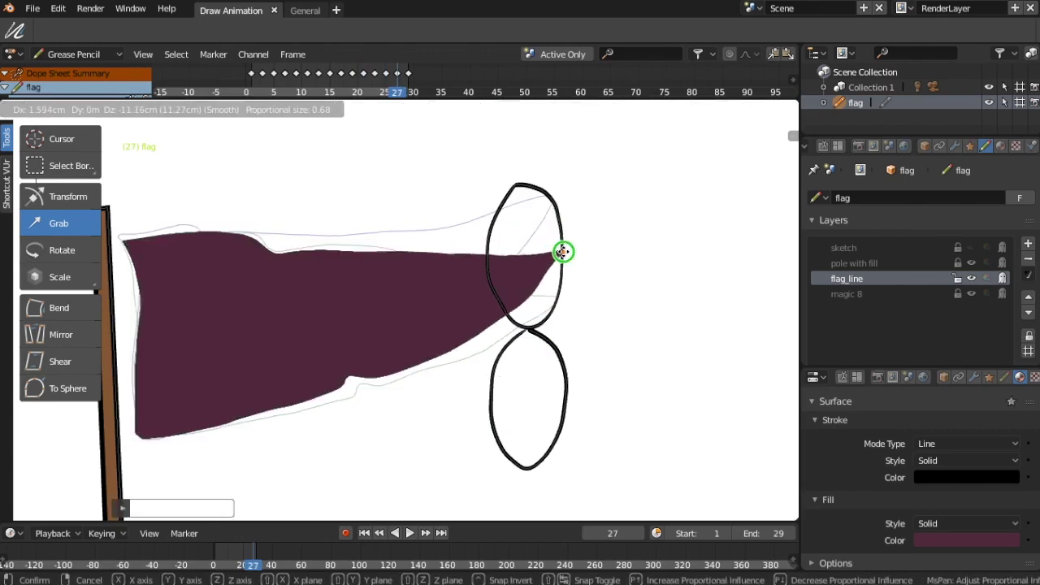
left_click(568, 301)
key("Up")
key("g")
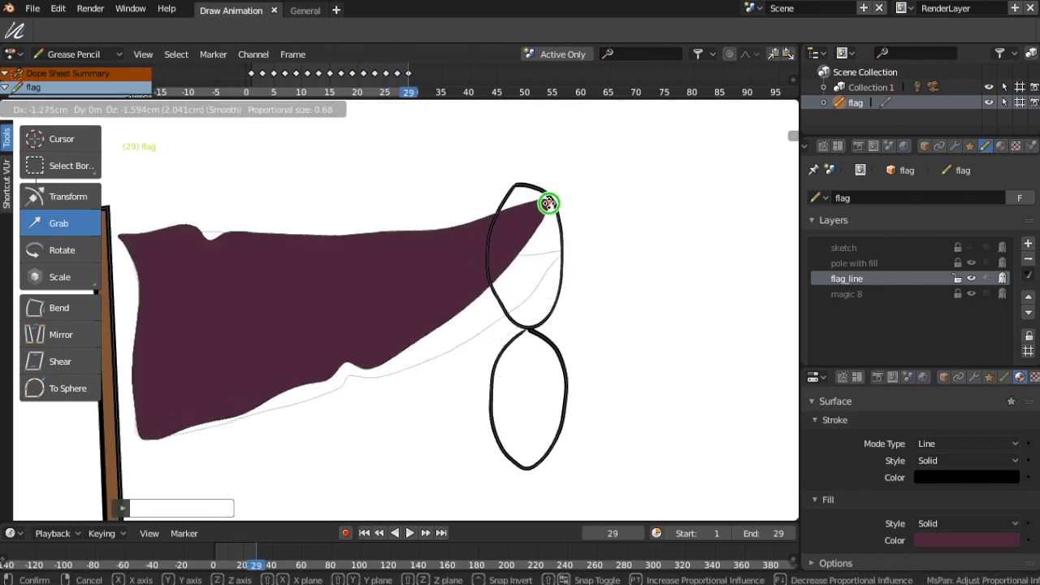
left_click(550, 203)
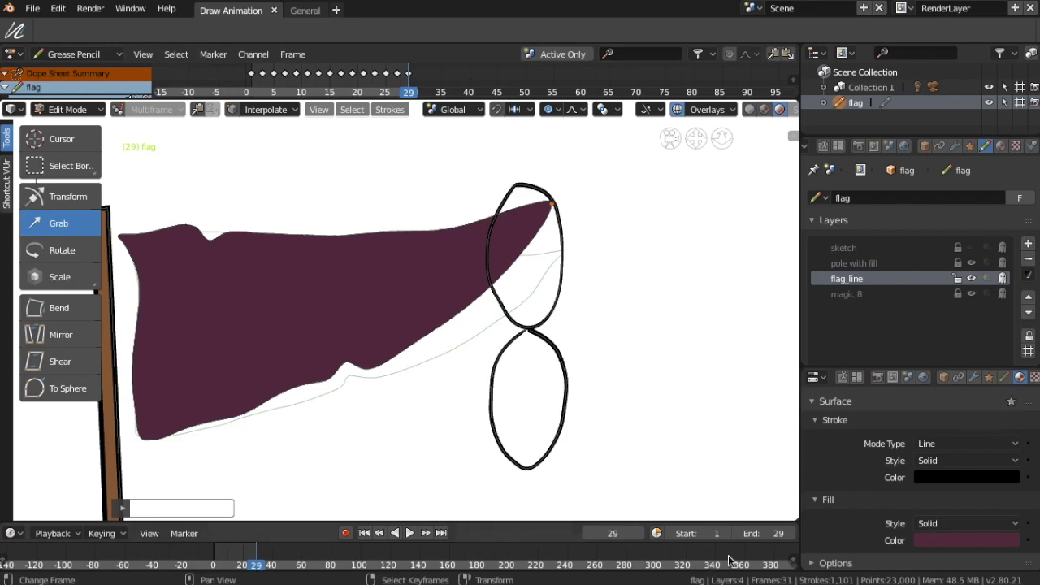
Set the animation's end frame to 50
left_click_drag(781, 544, 829, 545)
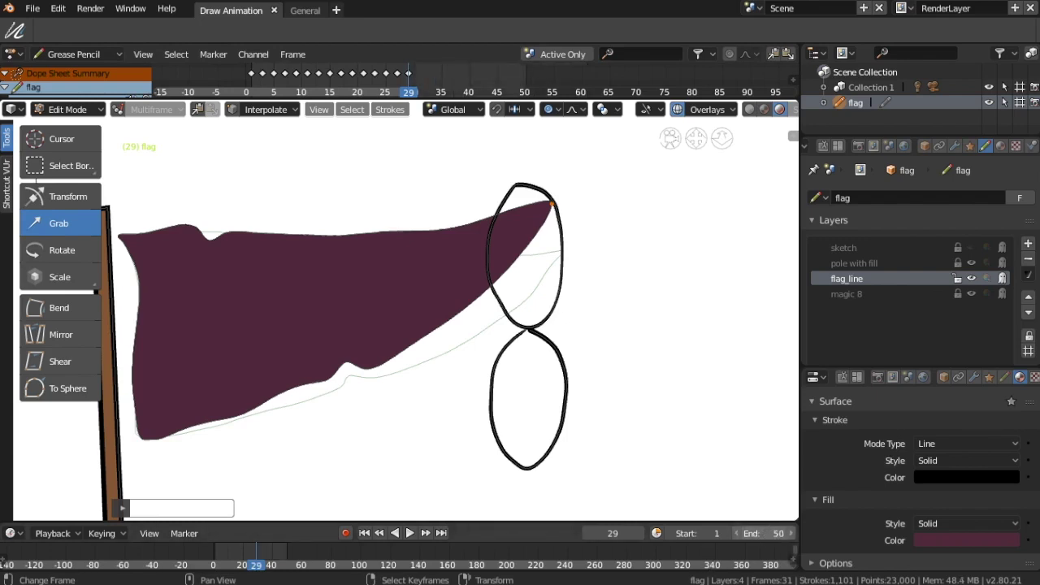
left_click(771, 536)
type("50")
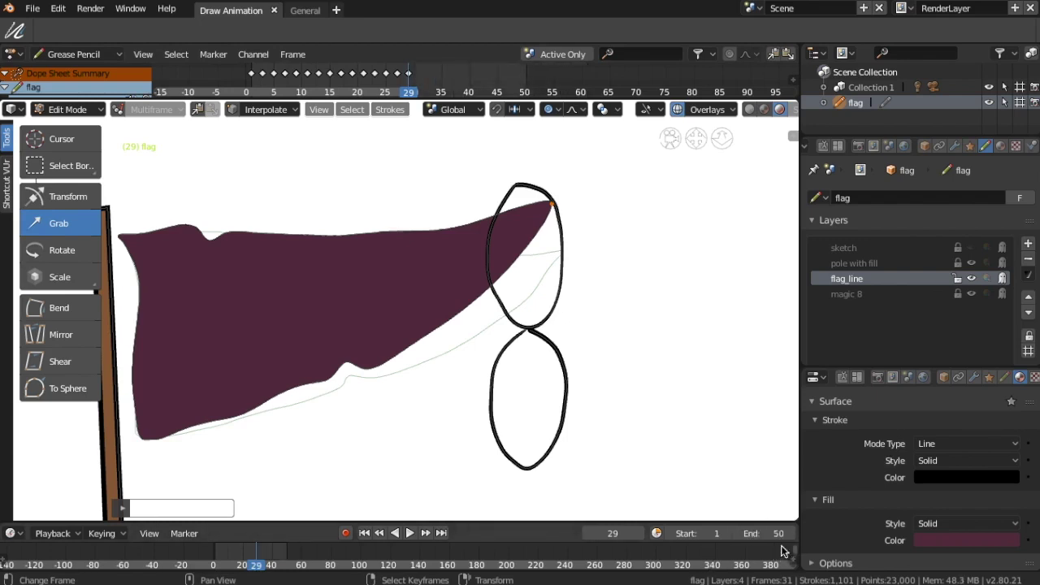
key("Return")
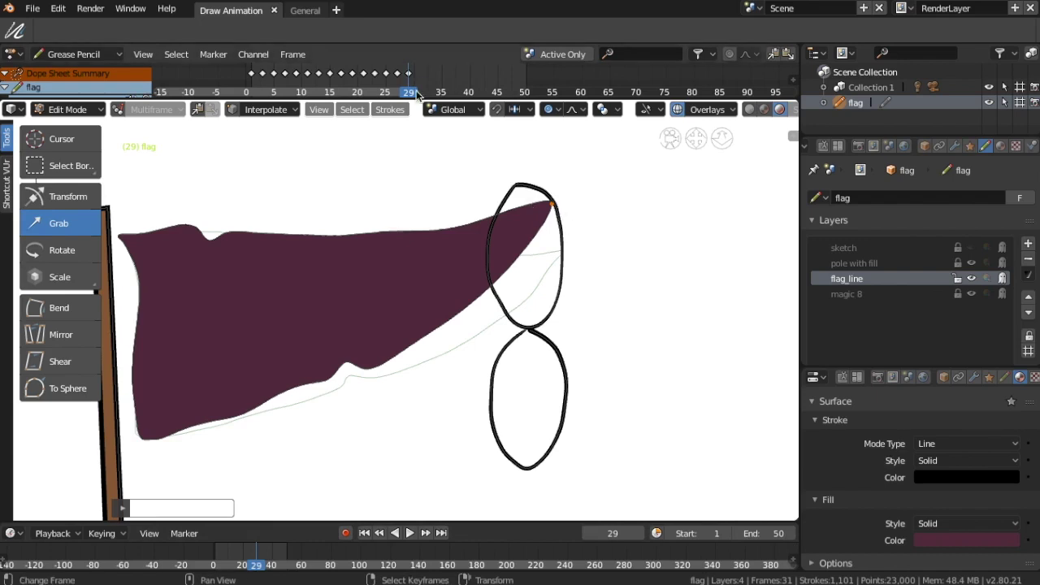
Pull the flag tip into its frame 30 pose
scroll(215, 89, "up", 5)
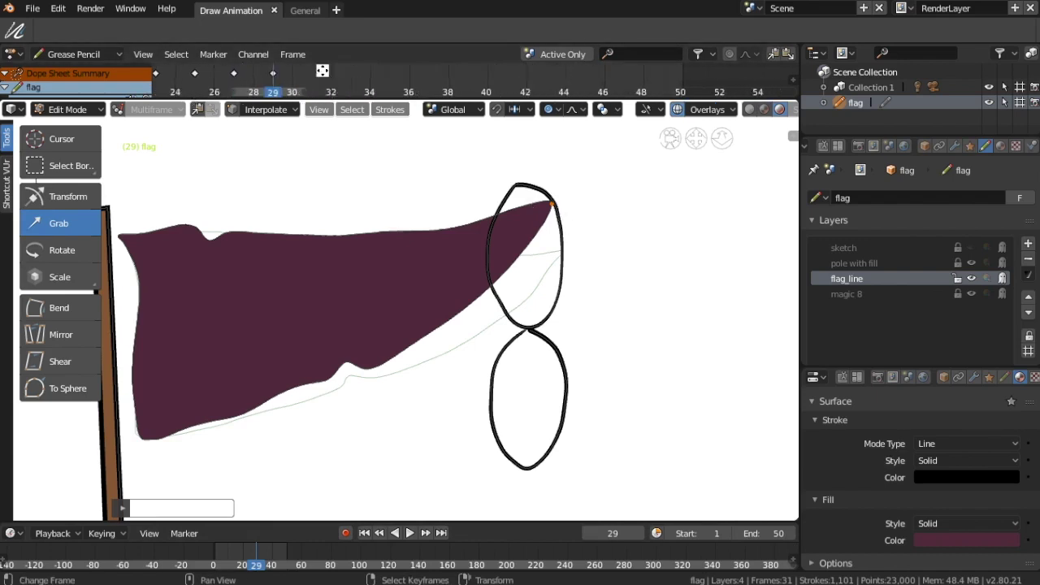
scroll(520, 85, "up", 6)
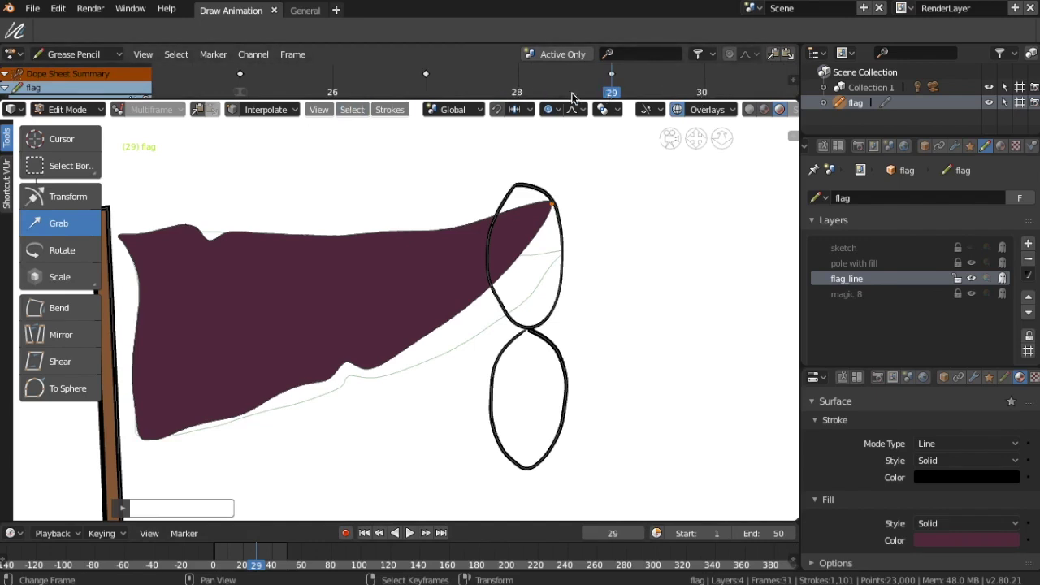
scroll(520, 92, "down", 1)
key("Right")
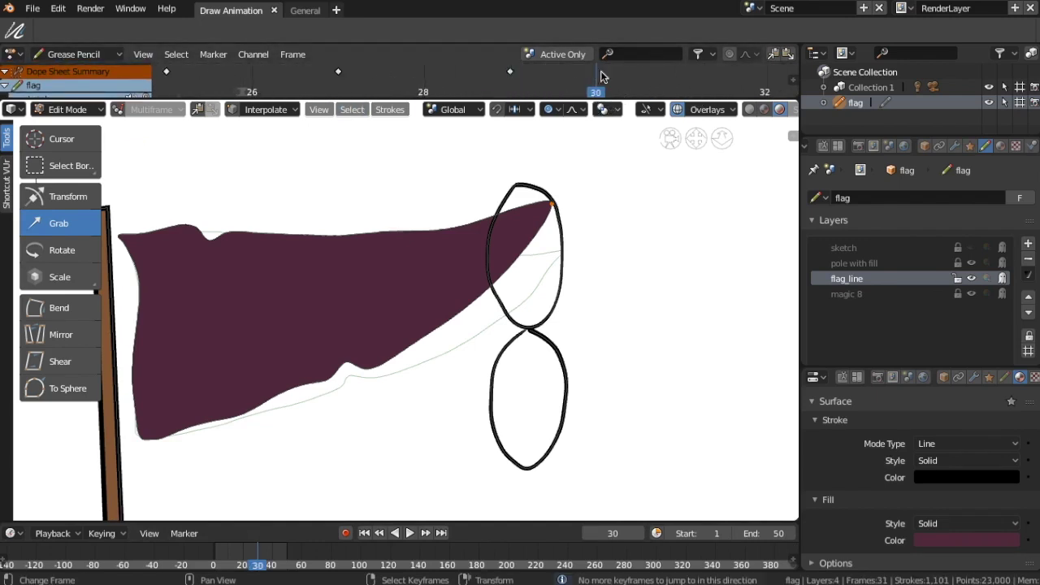
left_click_drag(551, 203, 520, 190)
Pose the flag tip lower on frames 31 and 32
scroll(631, 91, "down", 3)
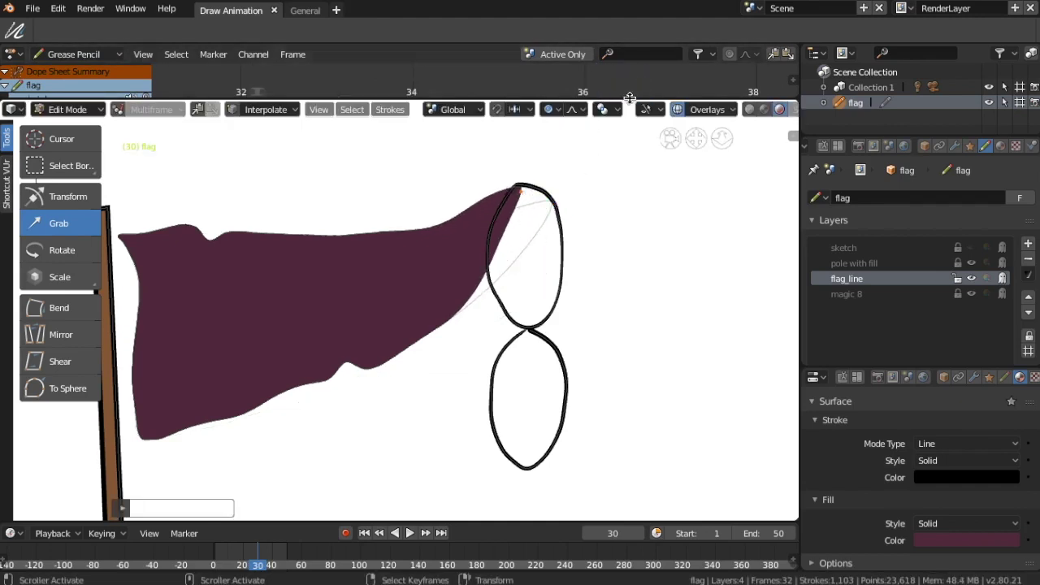
left_click_drag(300, 92, 296, 91)
left_click(298, 92)
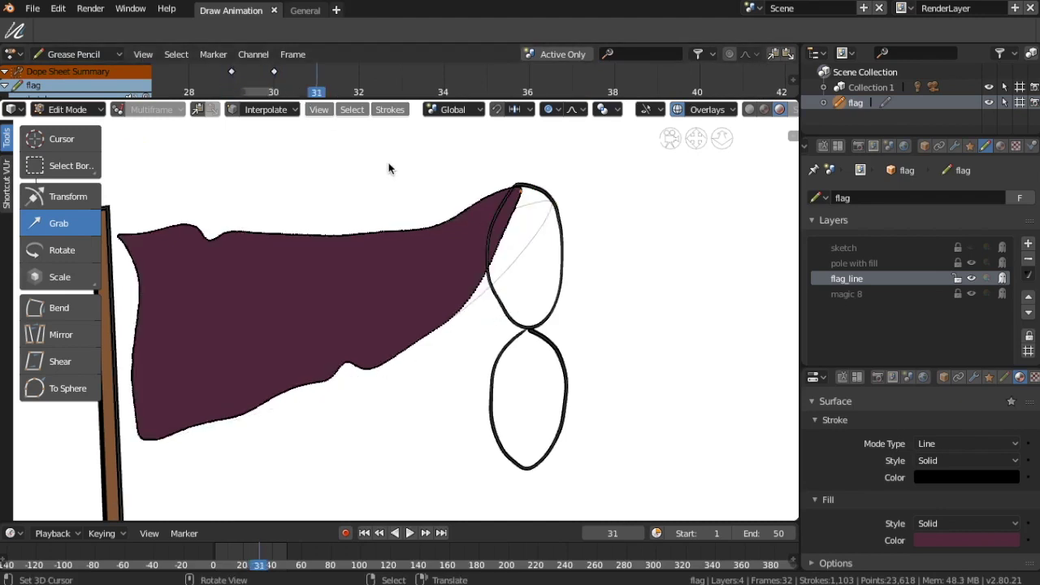
left_click(491, 222)
mouse_move(491, 223)
left_mouse_down()
mouse_move(483, 323)
mouse_move(523, 342)
left_mouse_up()
On frame 33, bring the flag tip down to where the loops meet
key("Right")
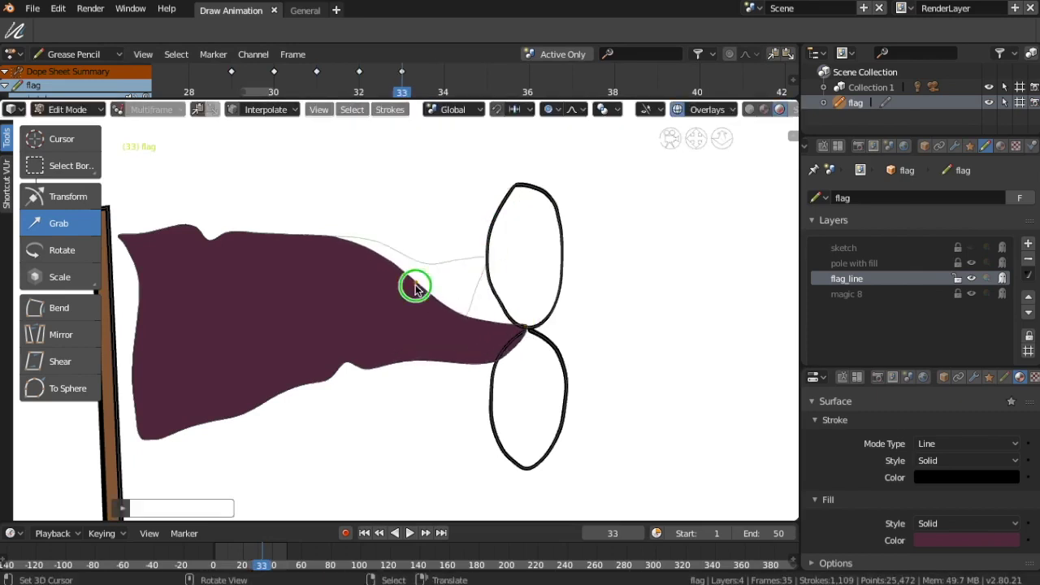
left_click_drag(418, 283, 432, 279)
scroll(313, 252, "down", 3)
scroll(350, 85, "down", 2)
scroll(350, 84, "down", 3)
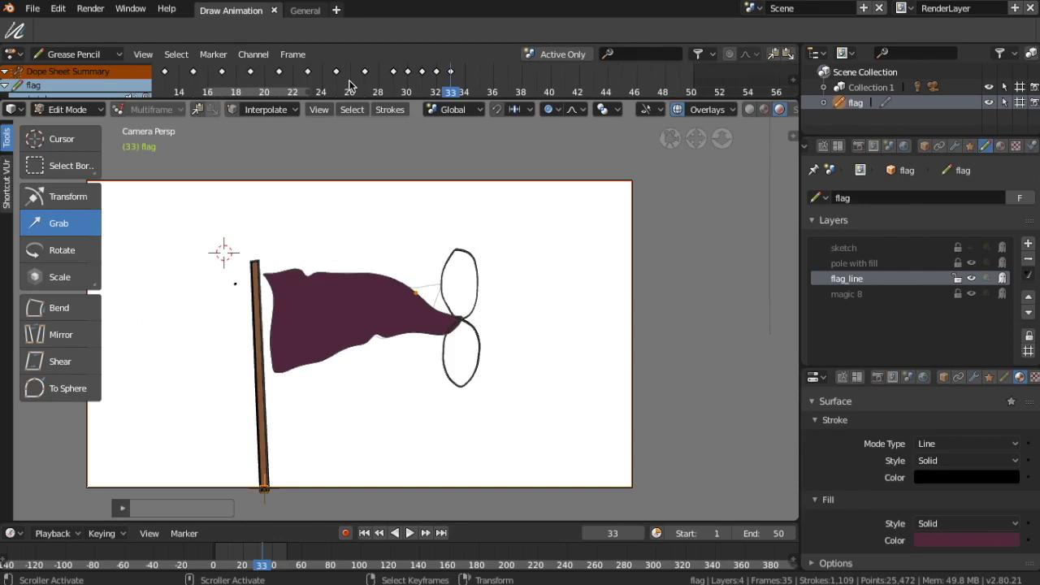
Play and scrub the animation, then delete the extra keyframe
scroll(342, 79, "down", 2)
key("space")
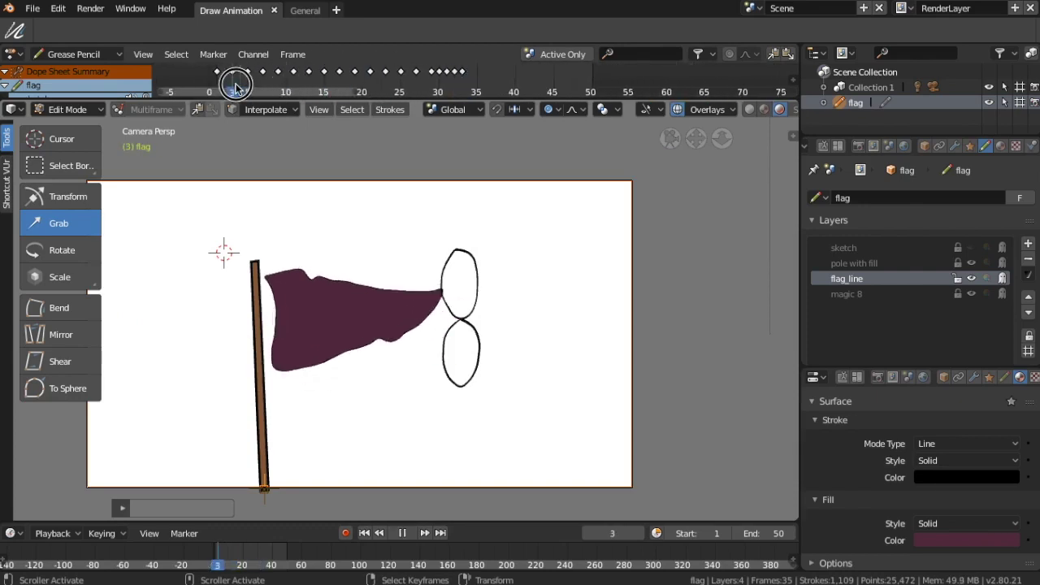
mouse_move(218, 75)
left_mouse_down()
mouse_move(447, 93)
mouse_move(461, 70)
left_mouse_up()
key("x")
left_click(461, 79)
Play back the animation, scrub toward the end, and return to frame 1
key("space")
left_click(218, 92)
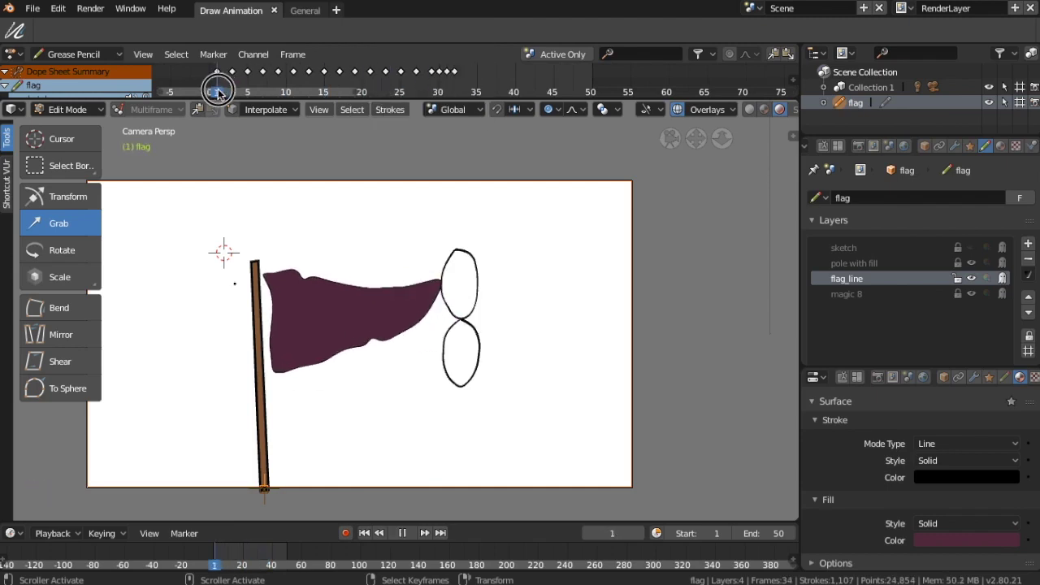
key("space")
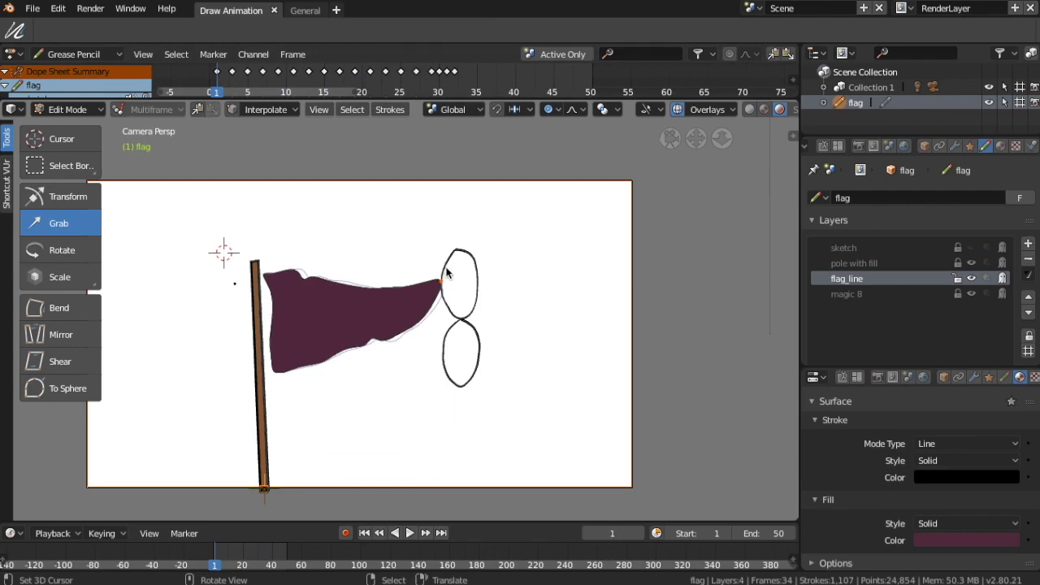
key("space")
left_click(404, 89)
left_click_drag(404, 90, 454, 92)
key("space")
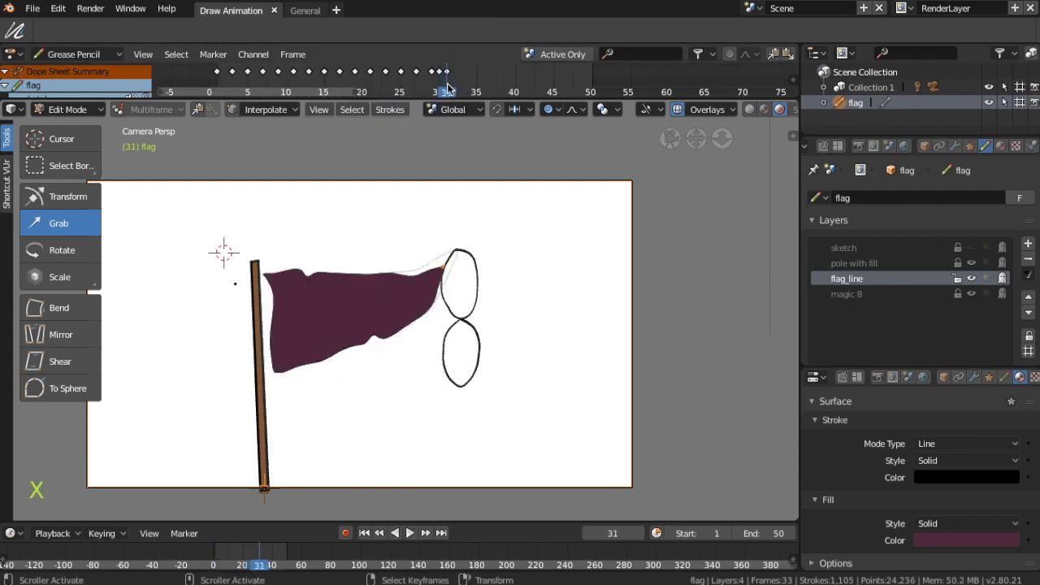
left_click_drag(362, 81, 215, 81)
Nudge the flag tip on frame 1 and retime the last keyframe to about frame 33
left_click_drag(441, 285, 436, 292)
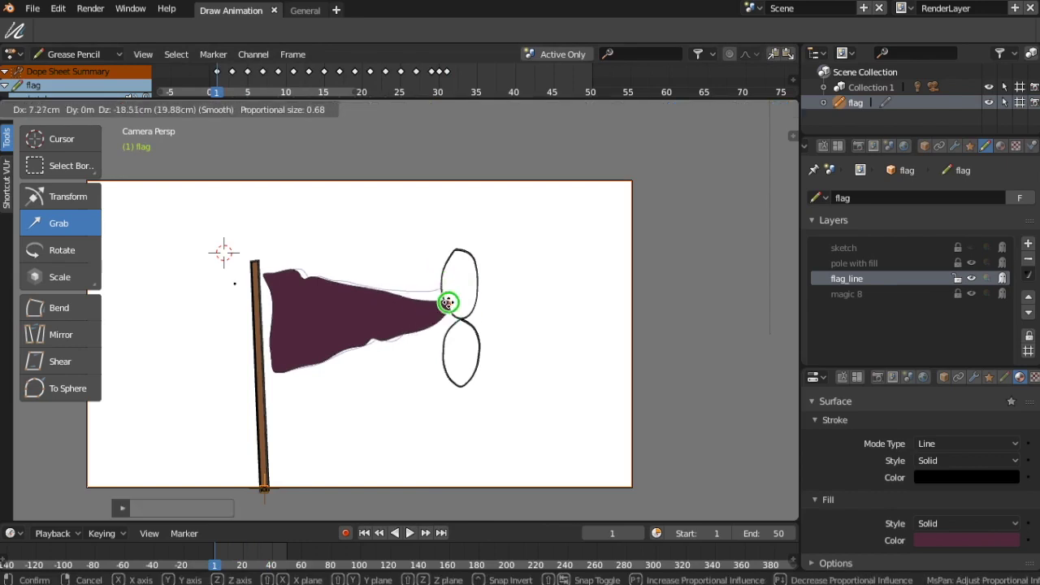
scroll(489, 281, "up", 5)
left_click_drag(297, 81, 448, 75)
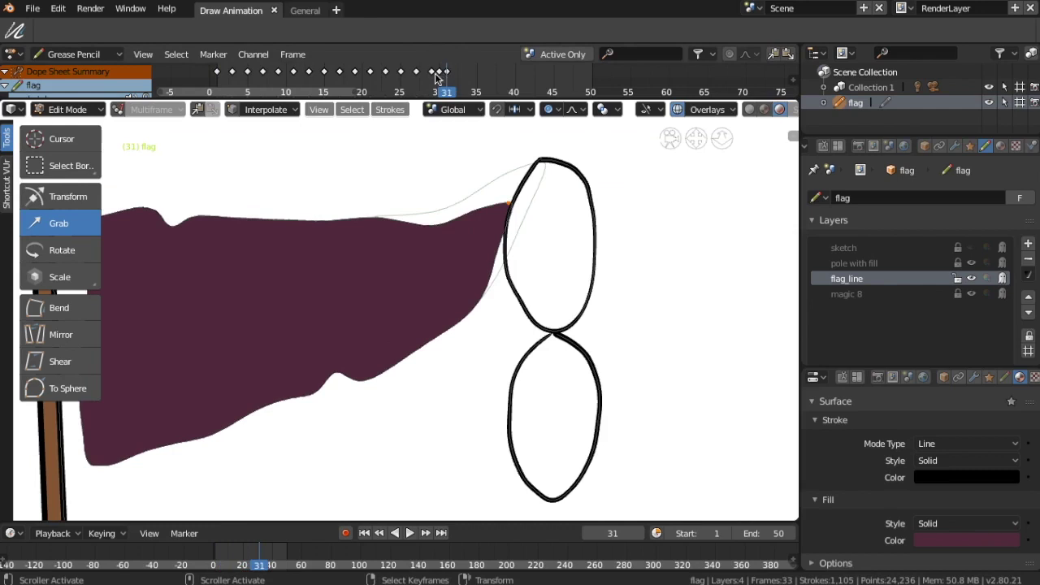
key("g")
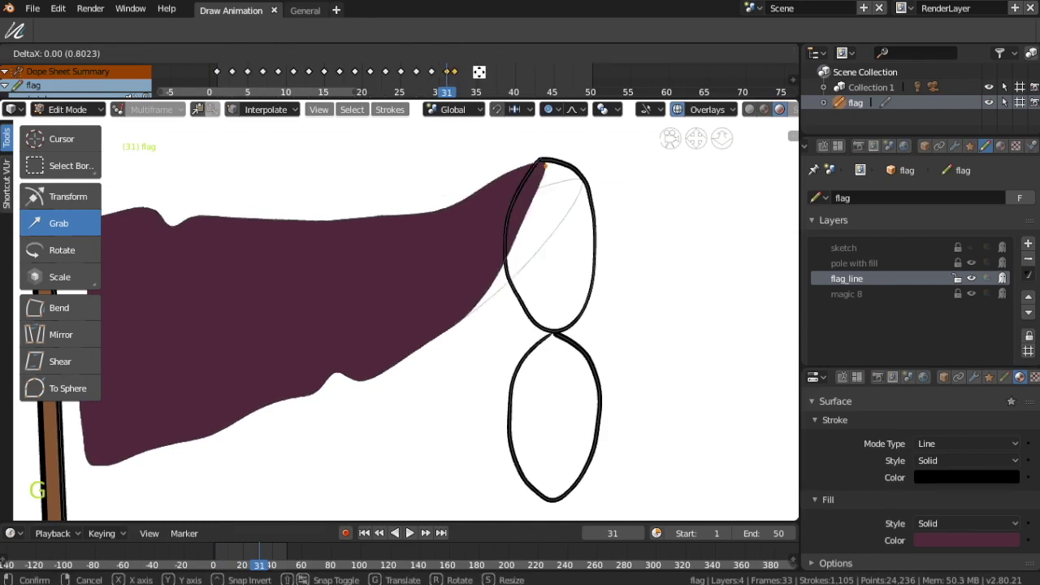
left_click(467, 75)
key("g")
left_click(444, 93)
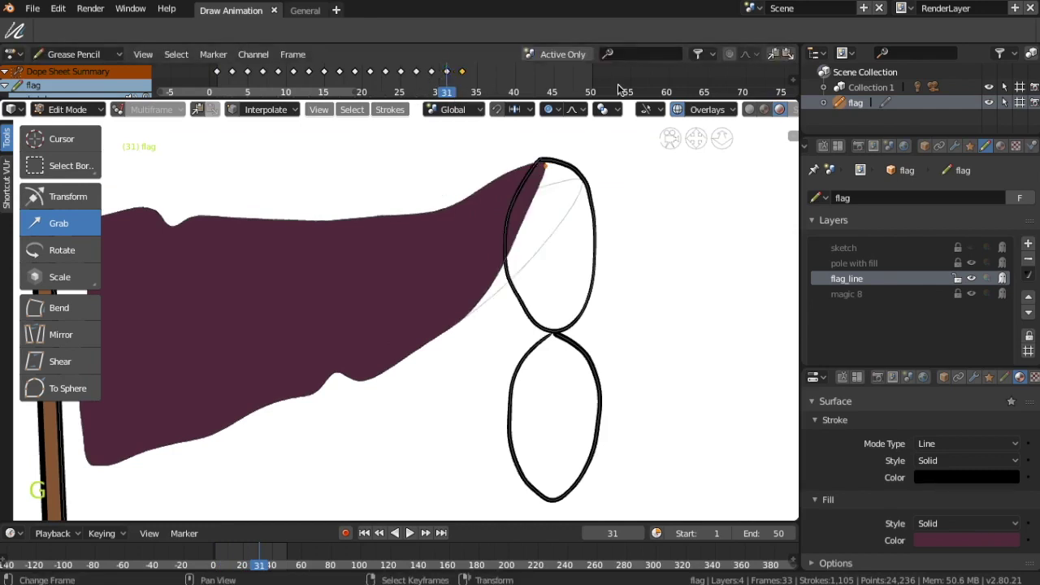
mouse_move(449, 86)
left_mouse_down()
mouse_move(432, 87)
mouse_move(479, 95)
left_mouse_up()
Make the animation end at frame 35 and scrub through it
left_click(770, 534)
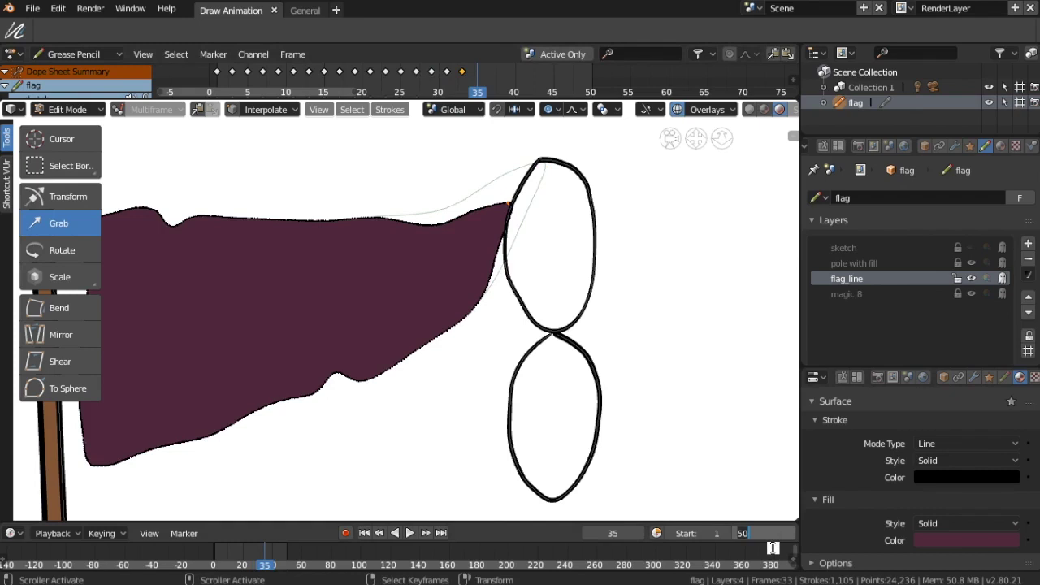
type("35")
key("Return")
scroll(469, 351, "down", 3)
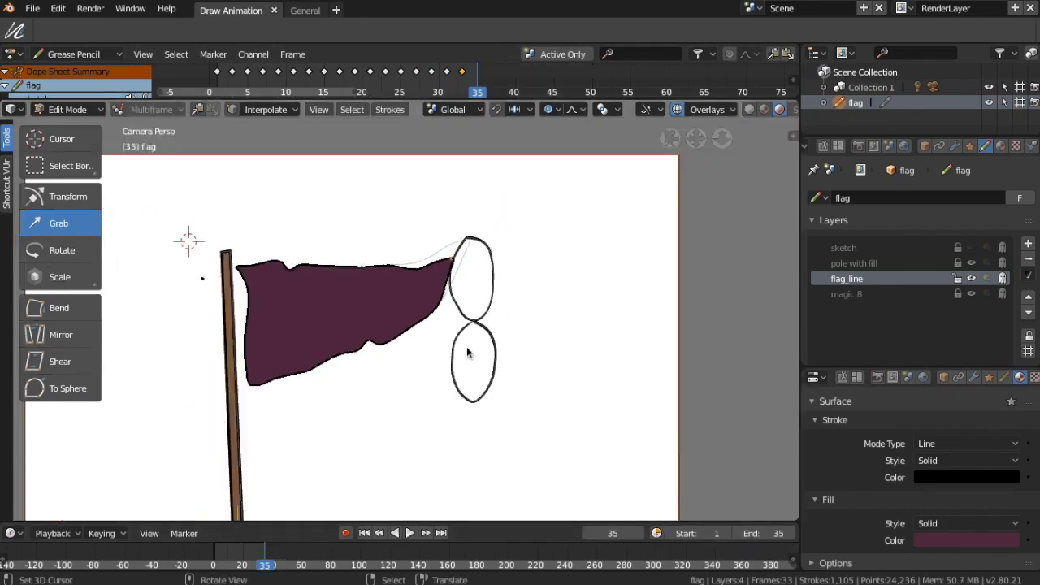
left_click_drag(468, 96, 294, 92)
scroll(213, 421, "up", 4)
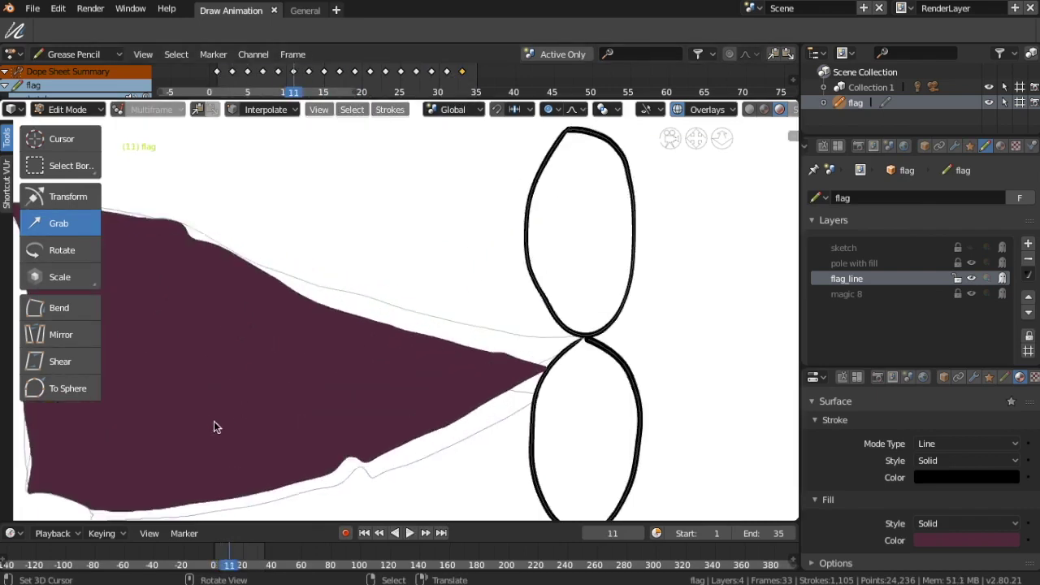
On frame 11, pin the flag's lower-left corner against the pole
middle_click_drag(214, 421, 422, 336, "shift")
key("g")
right_click(413, 334)
key("g")
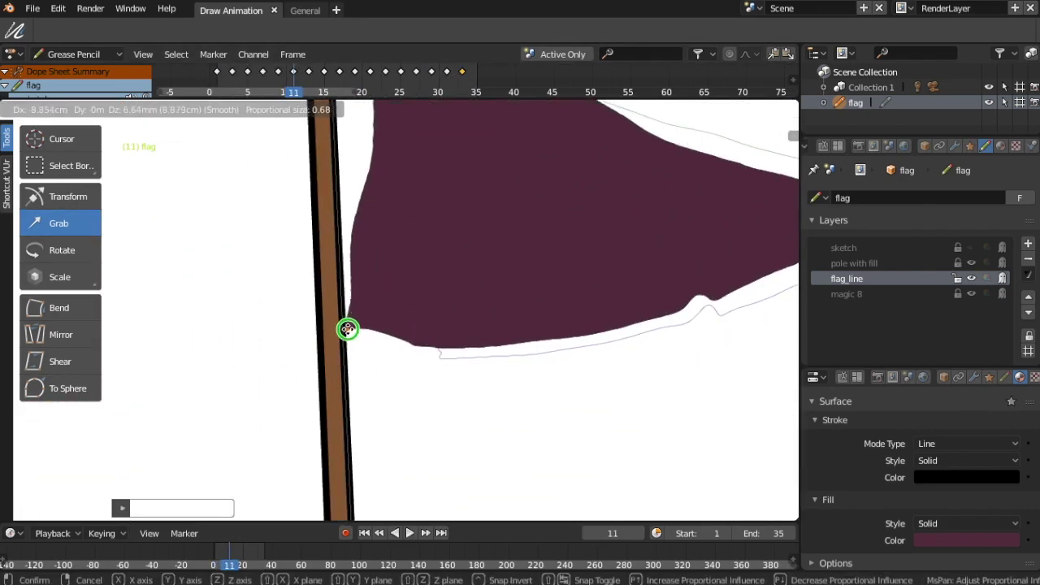
left_click(363, 340)
scroll(510, 315, "down", 4)
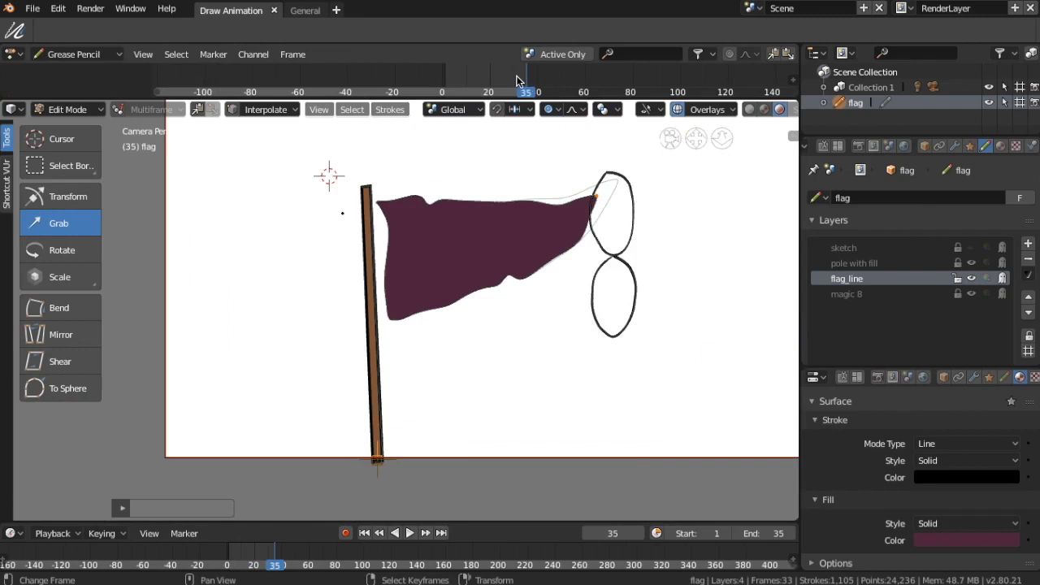
Jump to frame 29, play the animation, and stop back at frame 1
left_click(511, 81)
scroll(385, 86, "up", 5)
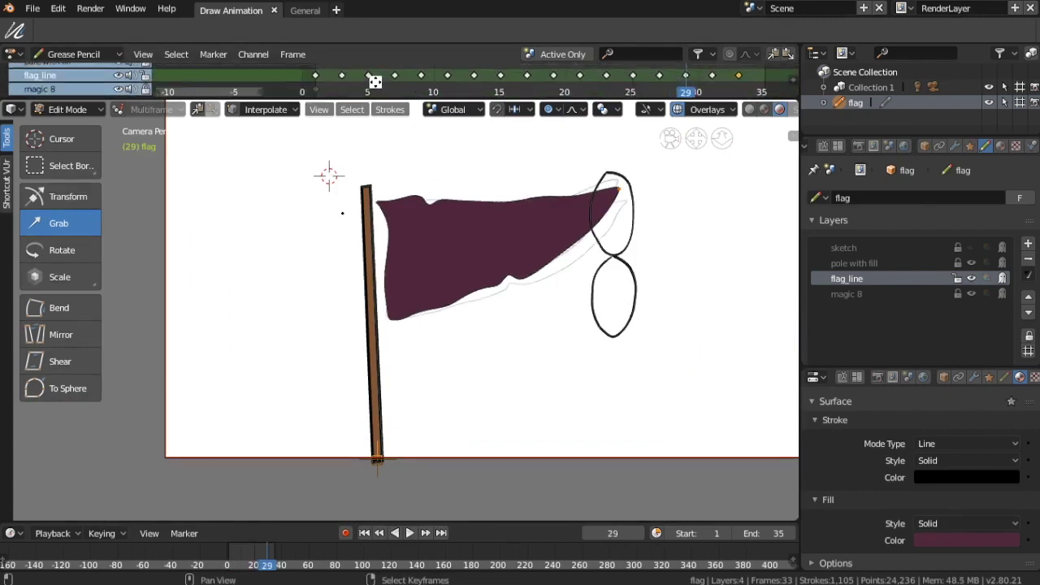
key("space")
left_click(693, 79)
left_click(290, 80)
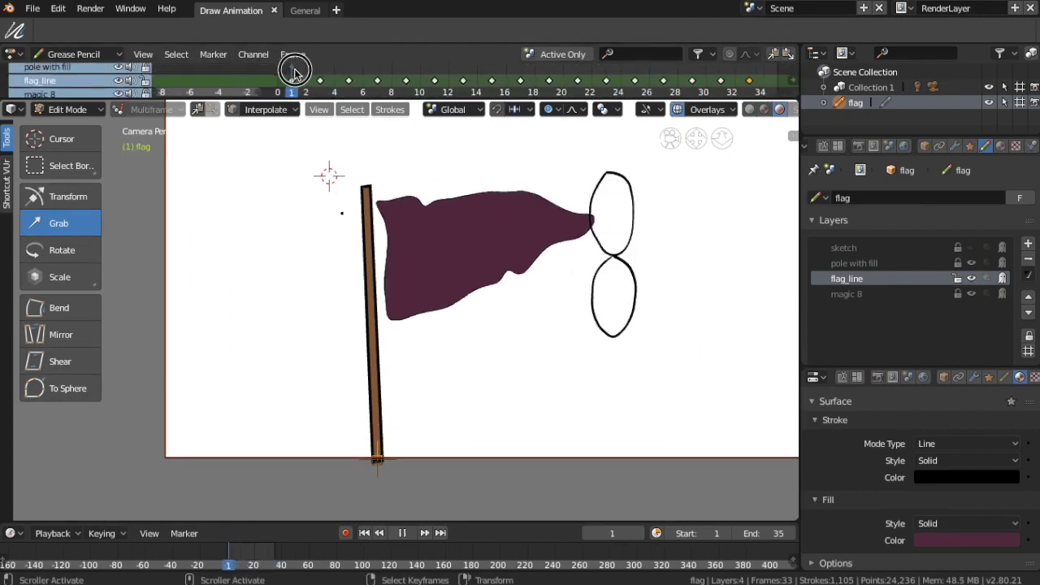
Step through the keyframes and raise the flag tip in one pose
key("Up")
key("Up")
key("Up")
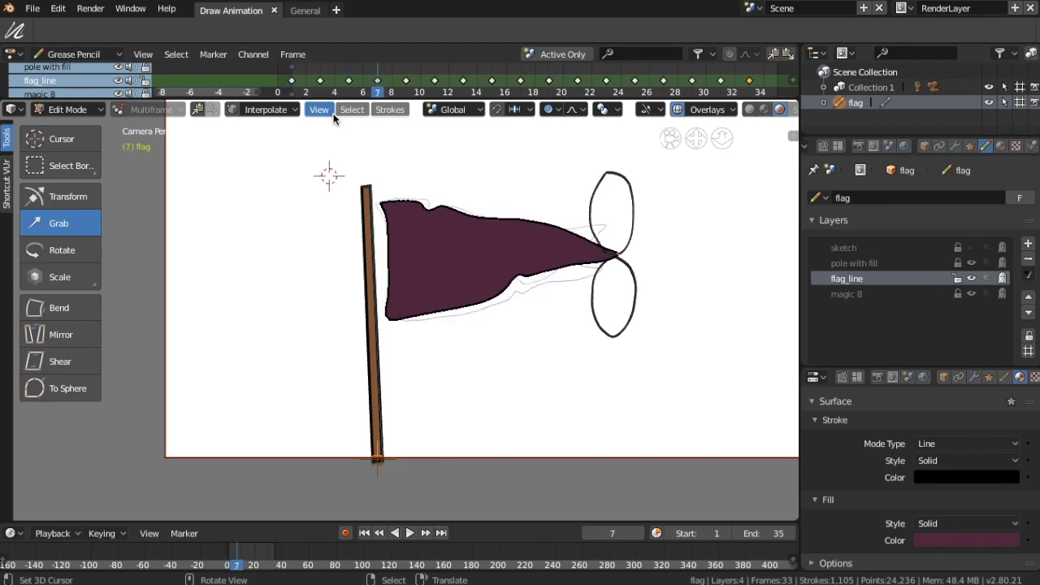
key("Up")
key("Left")
key("Left")
key("Left")
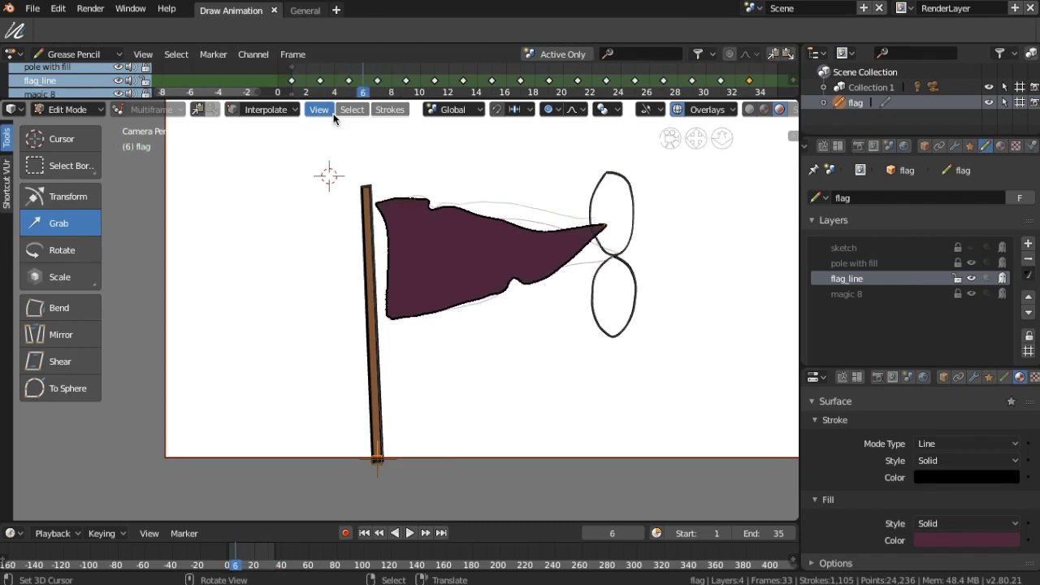
key("Left")
key("Left")
key("Left")
key("Left")
mouse_move(594, 221)
left_mouse_down()
mouse_move(598, 203)
mouse_move(626, 262)
left_mouse_up()
key("Right")
key("Right")
key("Right")
key("Right")
key("Right")
key("Right")
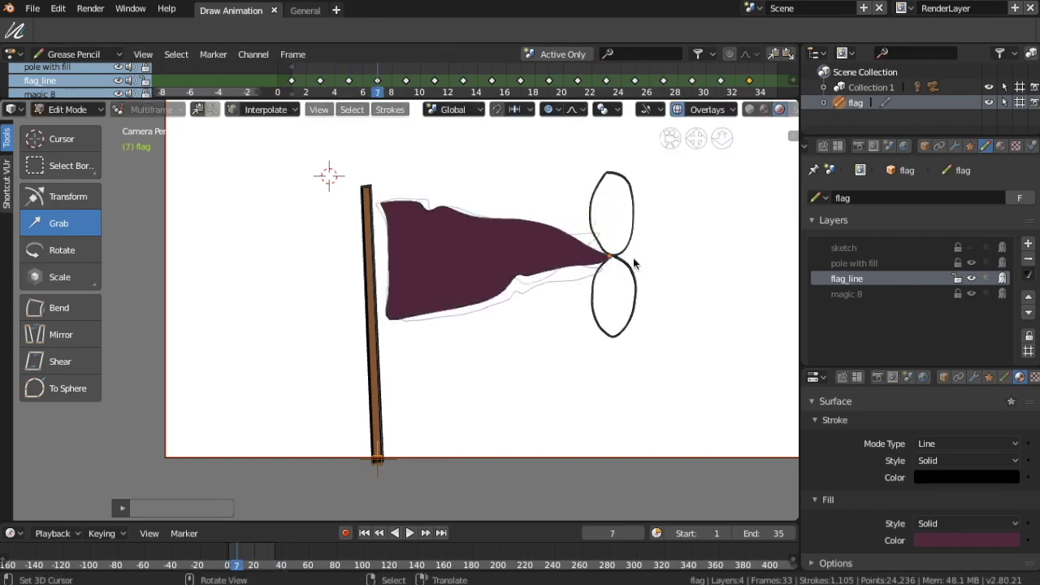
key("Right")
key("Right")
key("Right")
key("Right")
key("Right")
key("Right")
key("Right")
Reshape the flag tip on the later keyframes, lifting it on frame 31
key("Right")
key("Right")
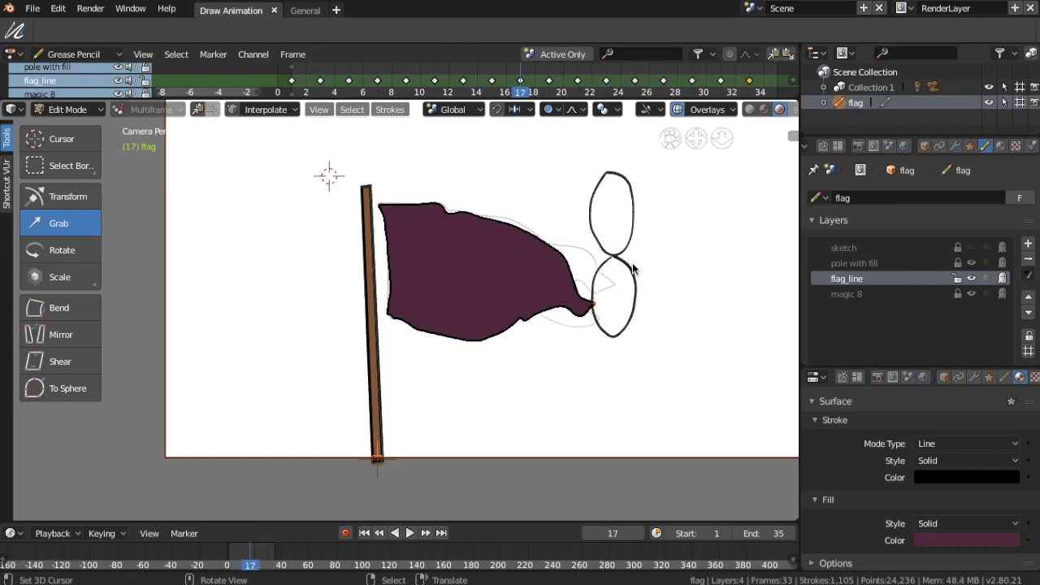
key("Right")
key("Right")
left_click_drag(611, 281, 625, 245)
key("Right")
key("Right")
key("Right")
key("Right")
key("Right")
key("Right")
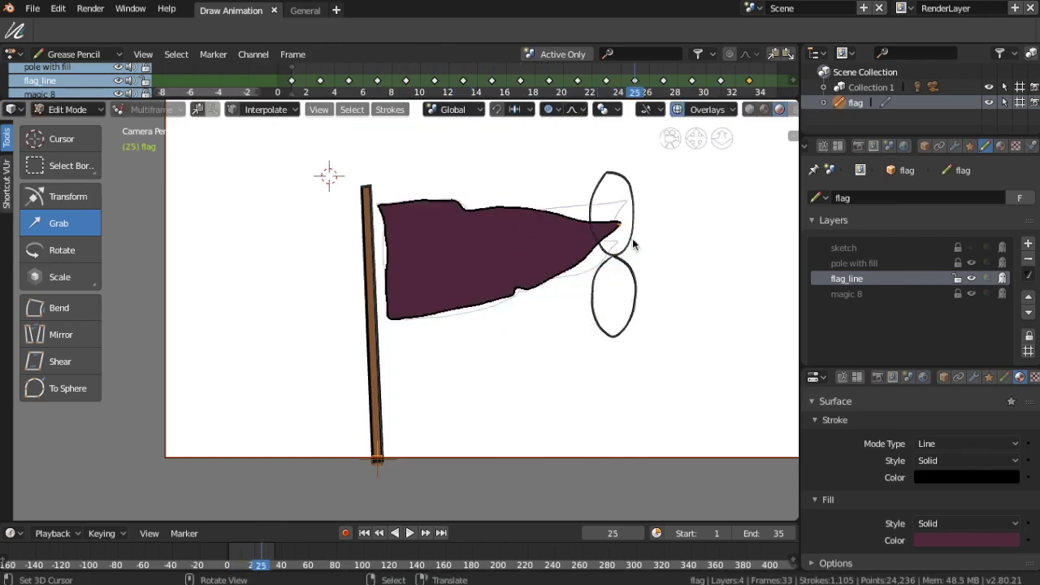
key("Right")
key("Right")
key("Right")
key("Right")
left_click_drag(615, 226, 605, 188)
key("Right")
key("Right")
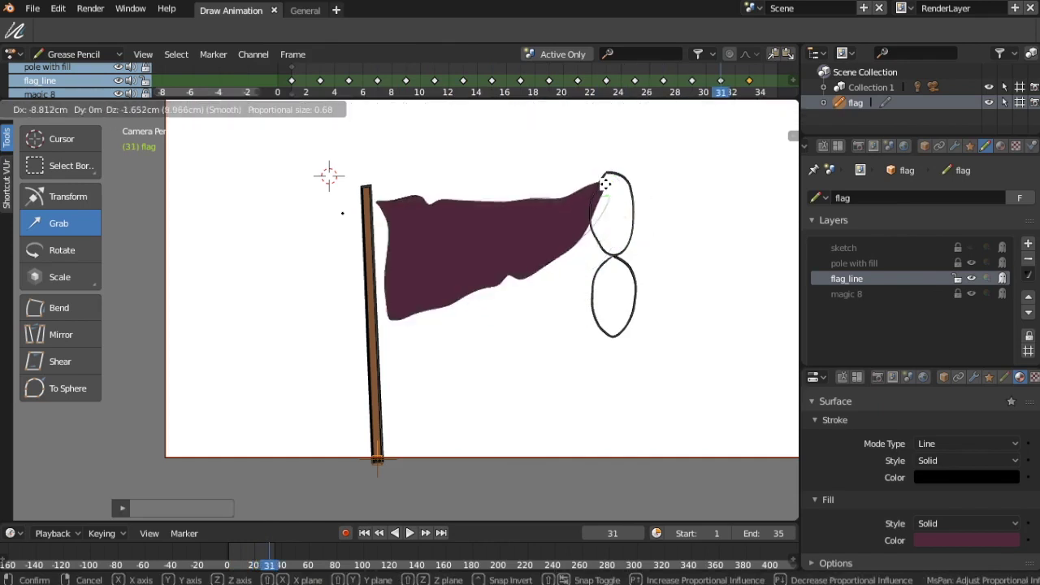
left_click(605, 184)
Play the animation, check frames 17 and 31, and reshape the flag tip
key("space")
left_click(520, 89)
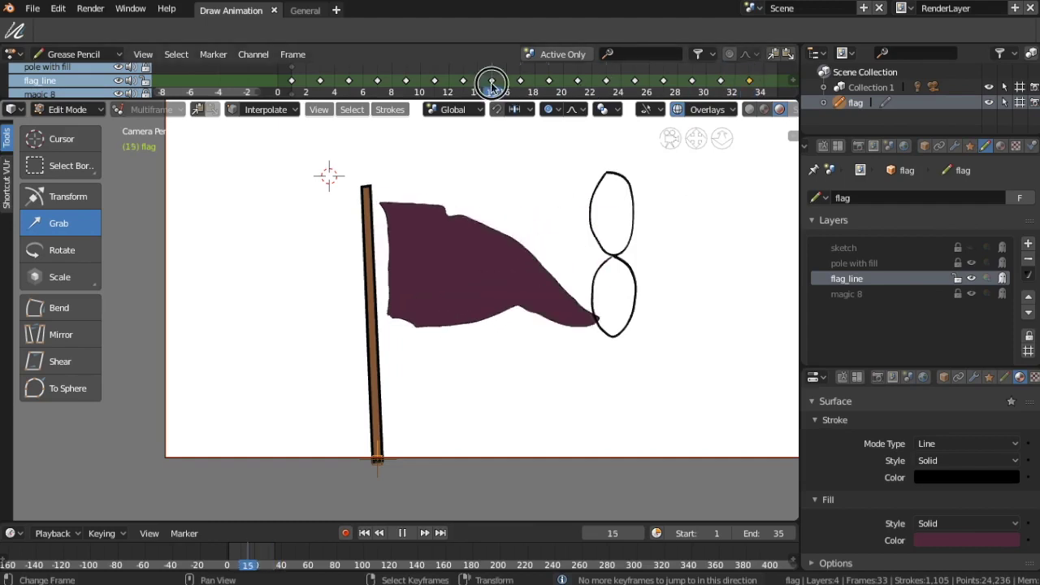
left_click(729, 87)
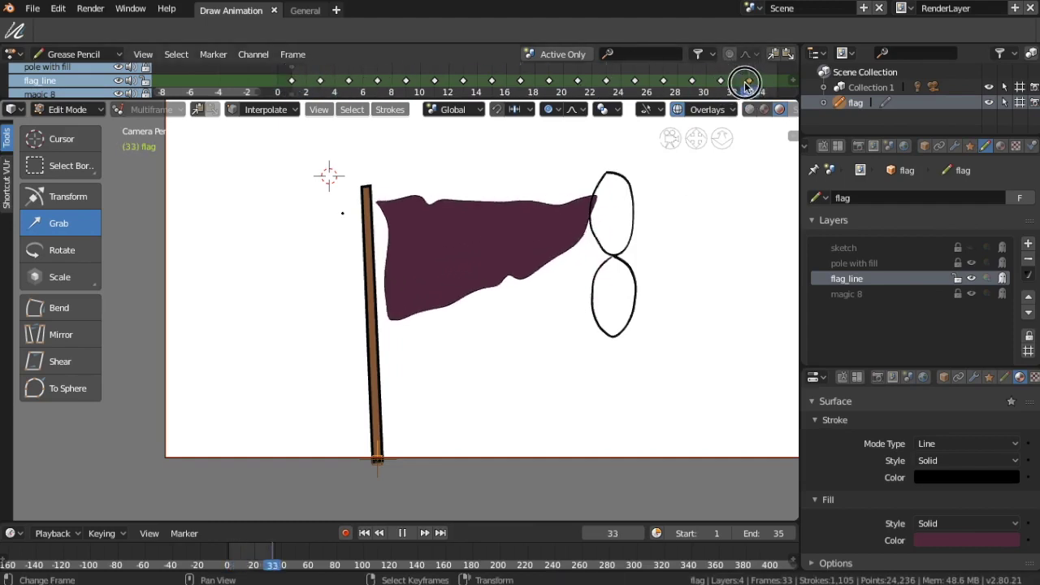
left_click_drag(598, 199, 608, 219)
left_click(403, 533)
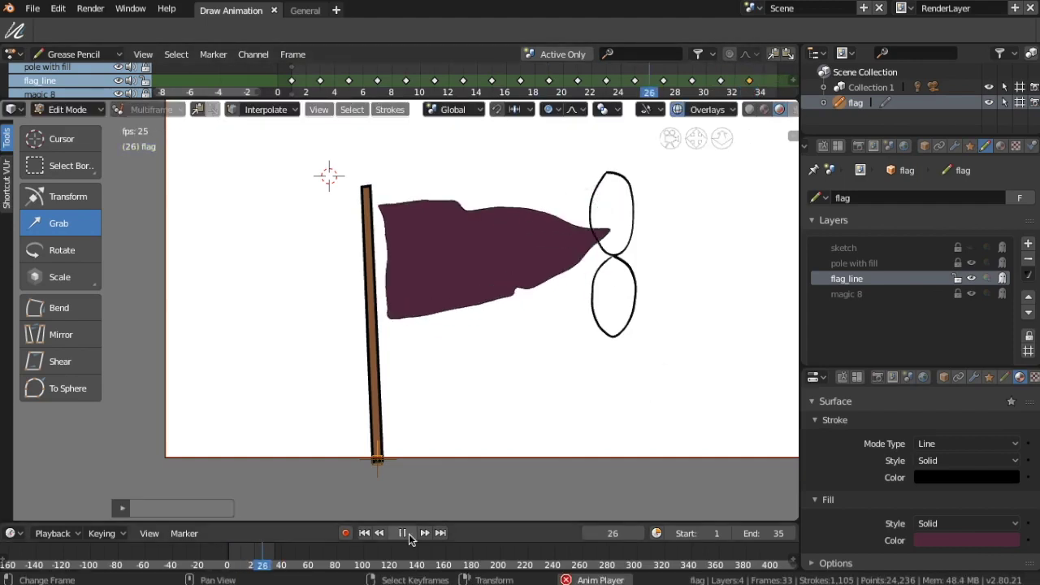
left_click(406, 534)
Delete the extra keyframe at frame 34 and play from frame 31
key("x")
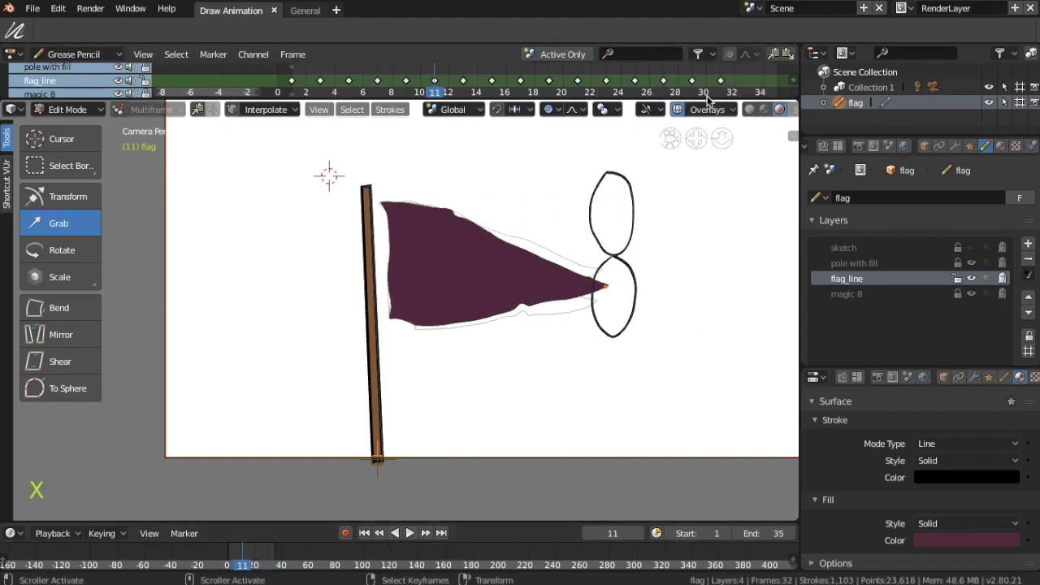
scroll(710, 89, "down", 3)
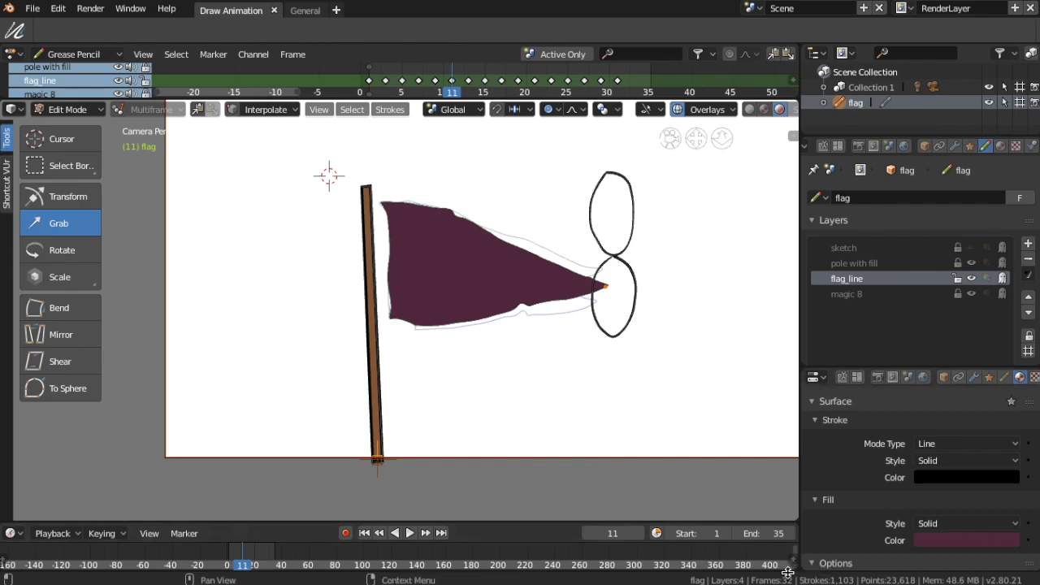
left_click_drag(559, 91, 619, 94)
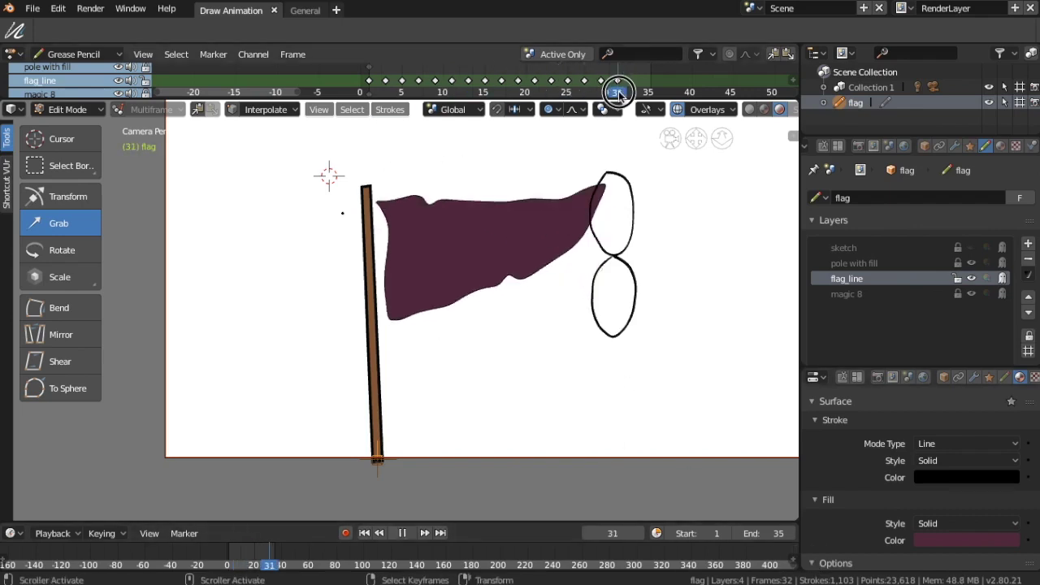
left_click(403, 532)
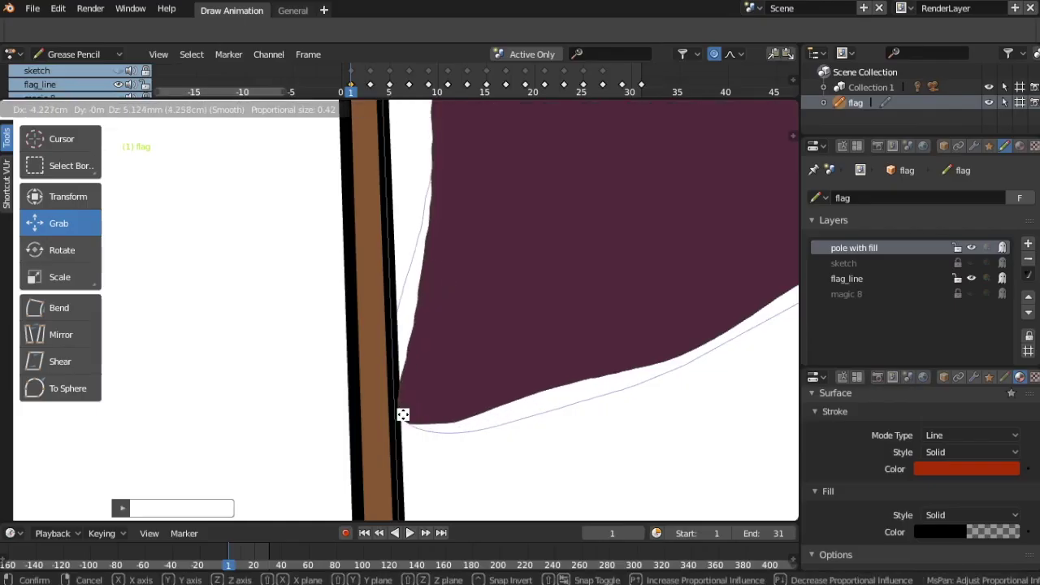
Confirm the adjustment to the flag's left edge beside the pole
left_click(401, 418)
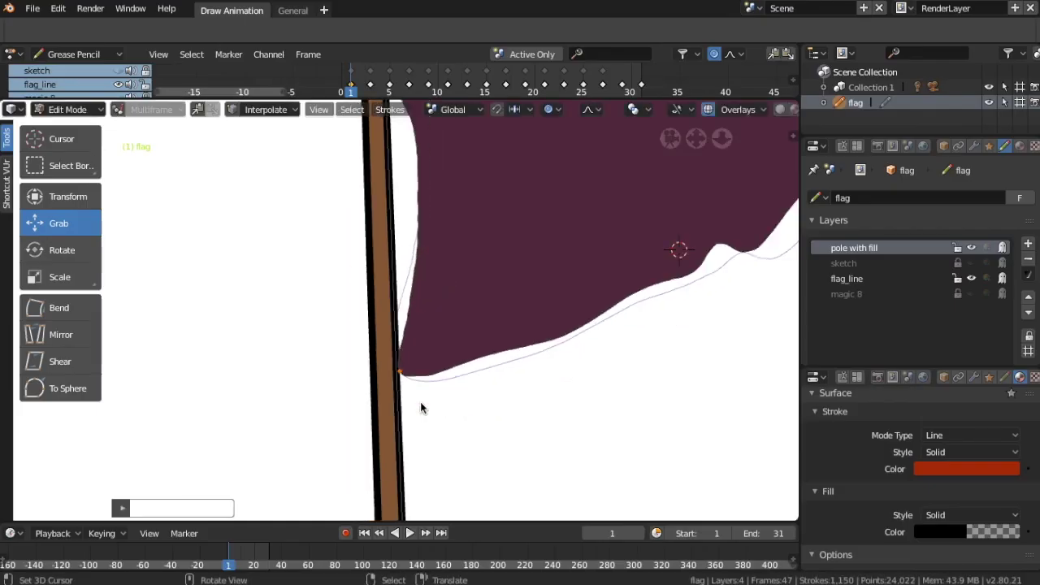
On the first several keyframes, move the flag's lower-left corner onto the pole
key("Up")
left_click(395, 317)
key("g")
left_click(395, 355)
key("Up")
key("Up")
left_click(412, 325)
key("g")
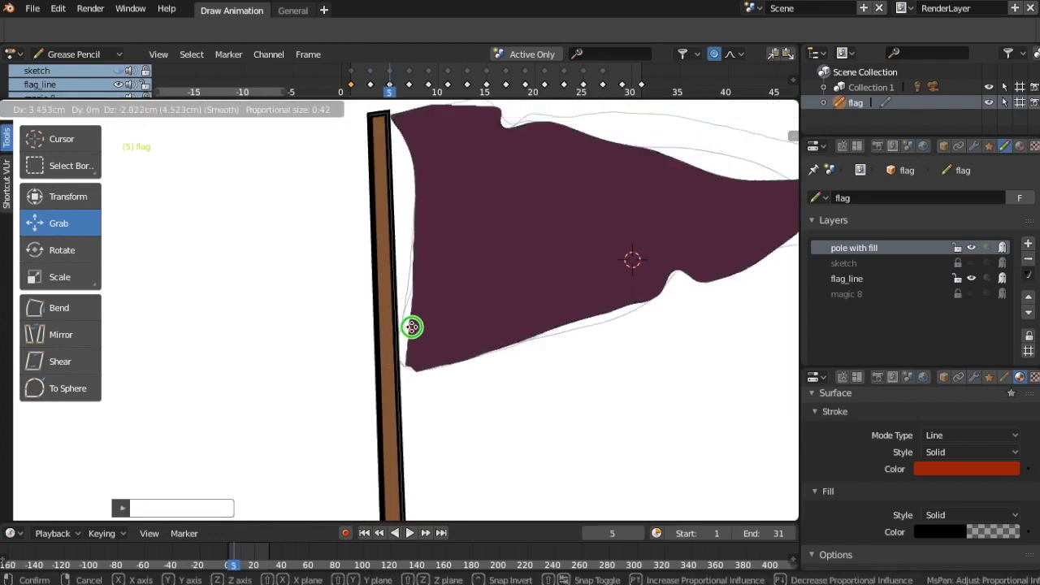
left_click(399, 362)
key("Up")
key("Up")
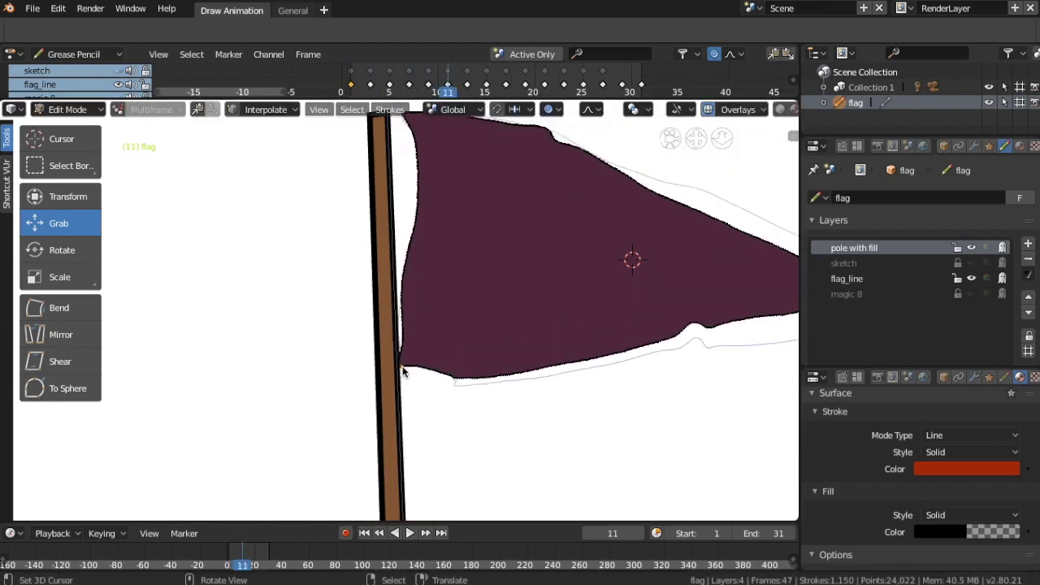
key("Up")
key("Up")
key("Up")
key("Up")
left_click(401, 367)
key("g")
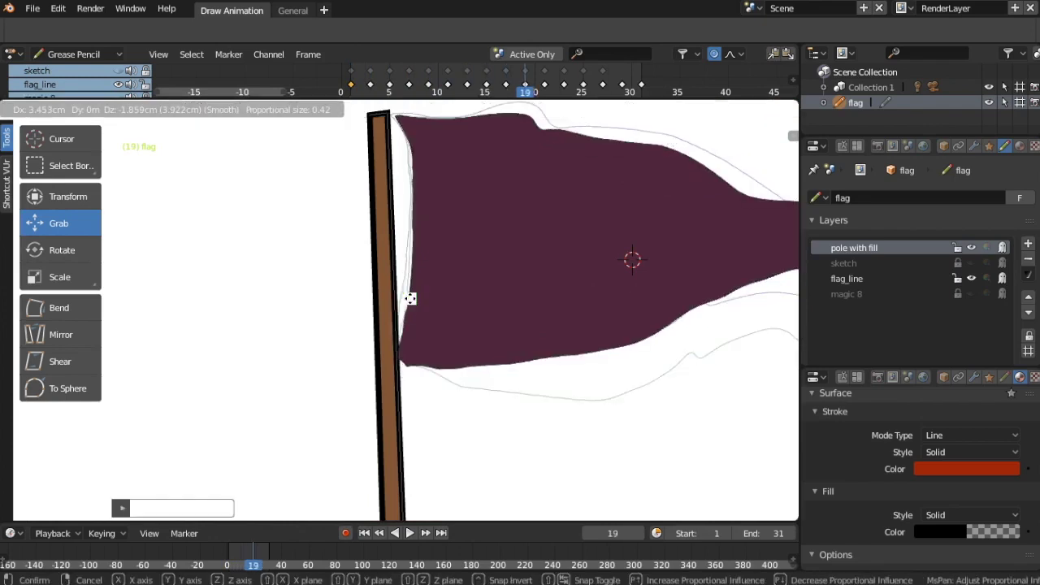
left_click(405, 324)
key("Up")
key("g")
left_click(407, 307)
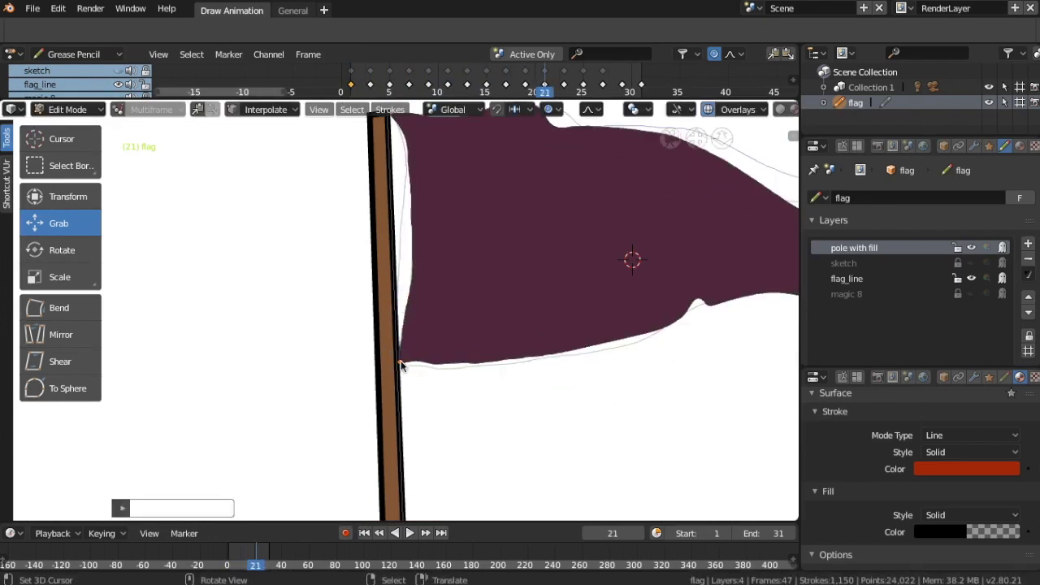
key("Up")
key("g")
left_click(399, 360)
key("g")
left_click(399, 360)
key("Up")
key("g")
left_click(411, 363)
key("g")
left_click(404, 360)
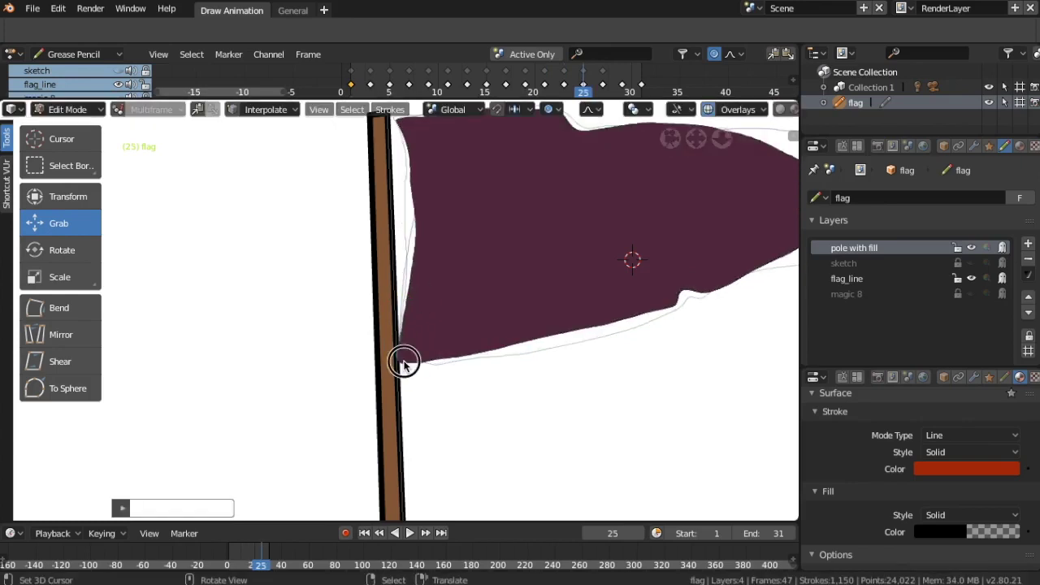
Pin the flag's left edge to the pole on the remaining keyframes through frame 31, then play the animation
key("ctrl+z")
key("ctrl+z")
key("ctrl+z")
key("g")
left_click(394, 153)
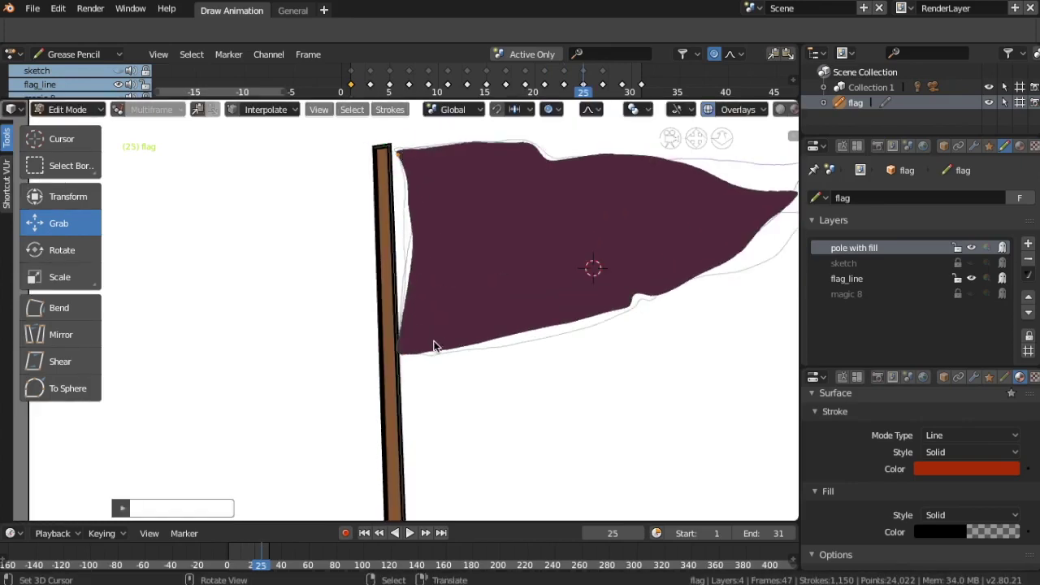
key("Up")
key("g")
left_click(407, 348)
key("g")
left_click(395, 346)
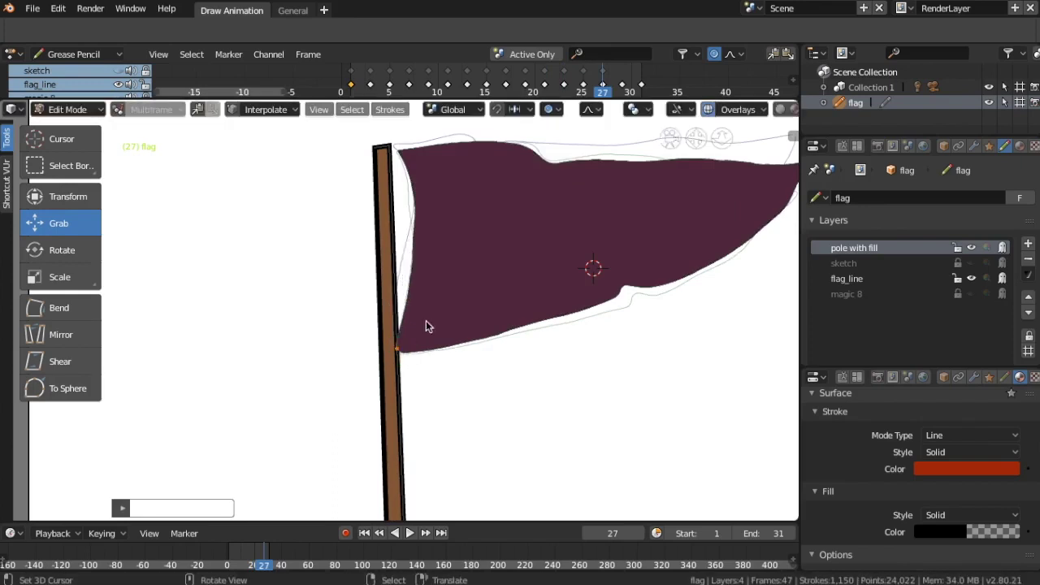
key("Up")
key("g")
left_click(410, 299)
key("g")
left_click(401, 349)
key("g")
left_click(407, 302)
key("g")
left_click(406, 355)
key("Up")
key("g")
left_click(409, 290)
key("g")
left_click(401, 355)
key("Up")
left_click(406, 533)
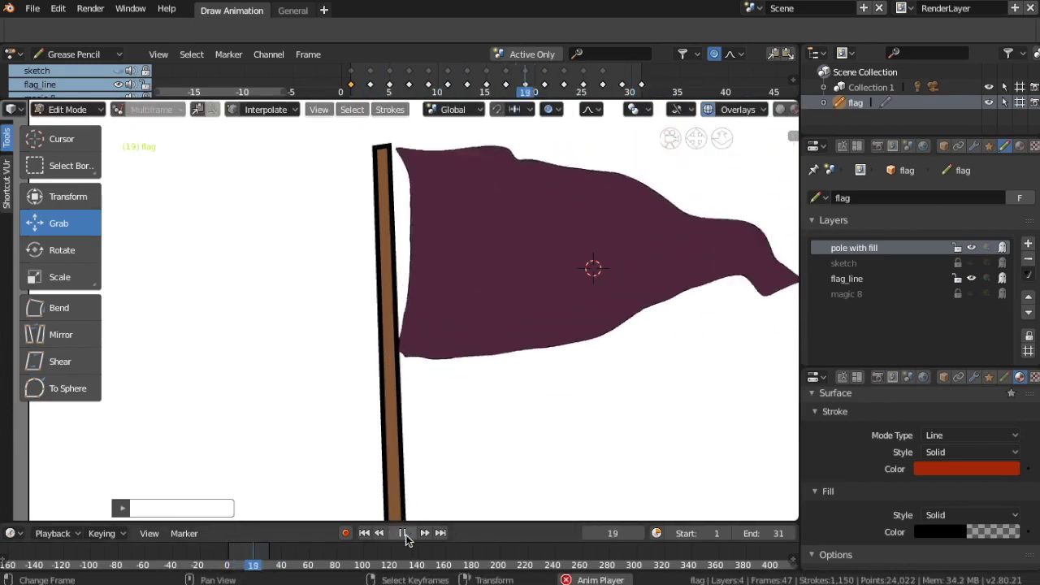
Stop playback, return to frame 1 and lock the pole with fill layer
left_click(404, 533)
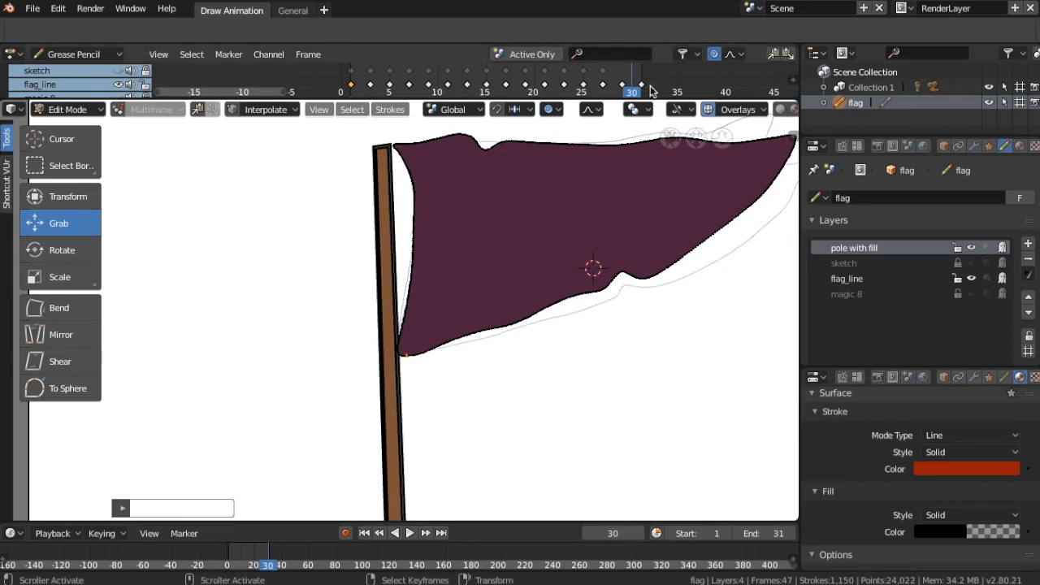
left_click(350, 92)
left_click(957, 249)
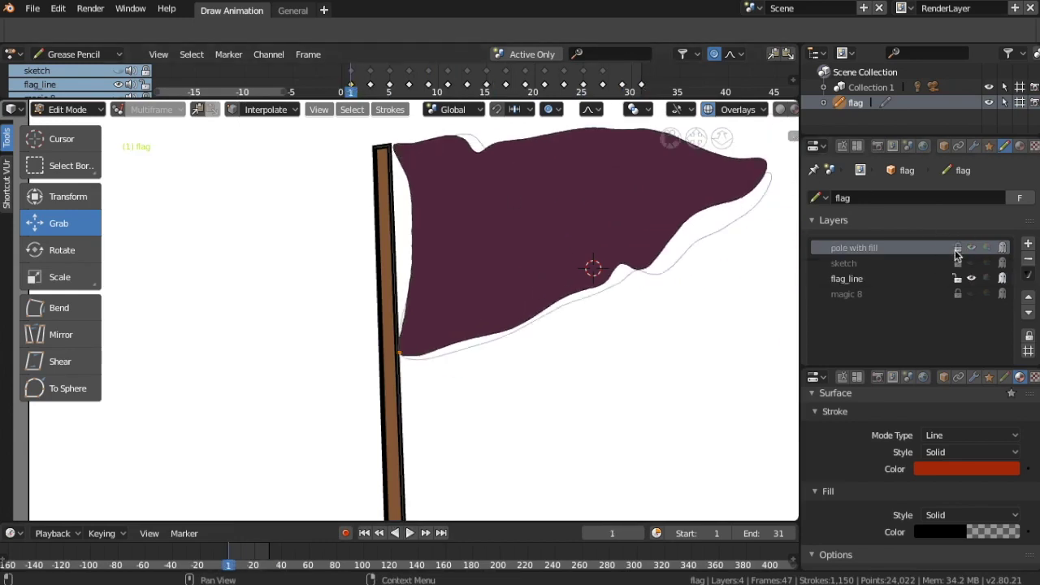
Move the flag's top-left corner onto the pole top on the first batch of keyframes
left_click(396, 160)
key("Up")
key("g")
left_click(390, 157)
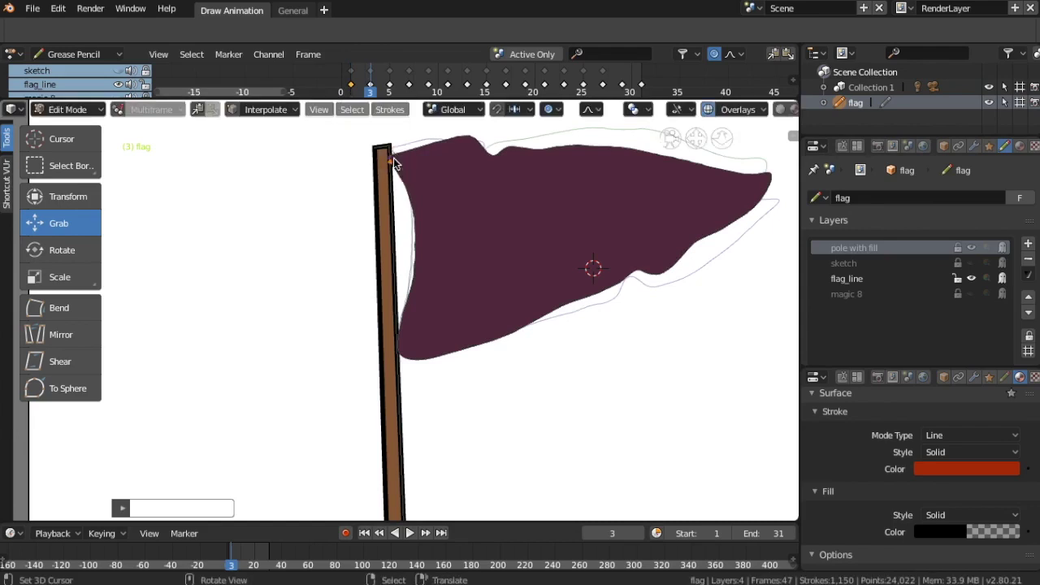
key("Up")
key("g")
left_click(390, 157)
key("Up")
key("g")
left_click(398, 156)
key("Up")
key("Up")
key("g")
left_click(420, 156)
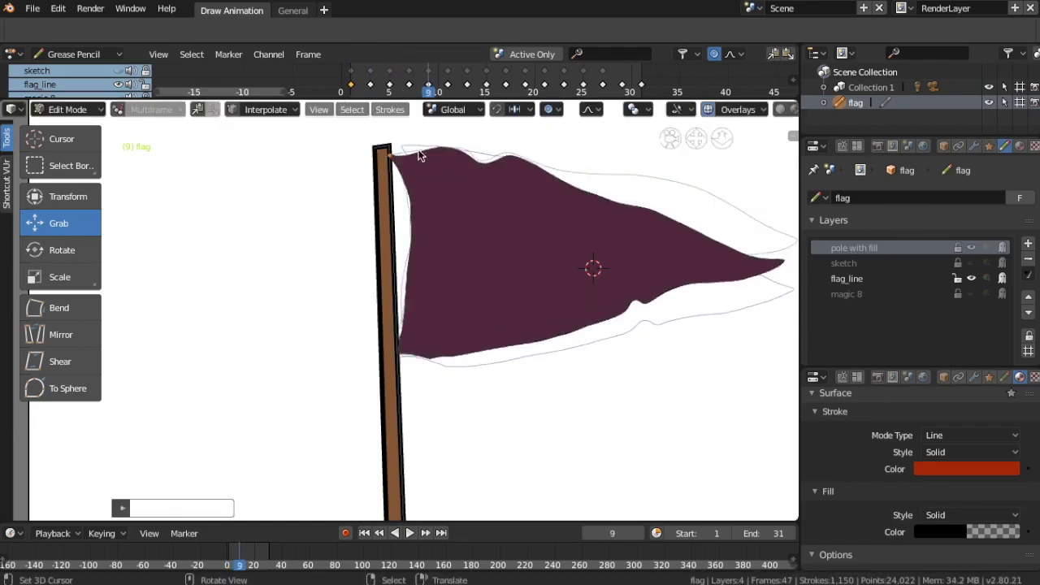
key("Up")
key("g")
left_click(425, 158)
key("Up")
key("g")
left_click(409, 161)
key("g")
left_click(390, 159)
Pin the top-left corner to the pole top on the remaining keyframes up to frame 31
key("Up")
key("g")
left_click(397, 156)
key("Up")
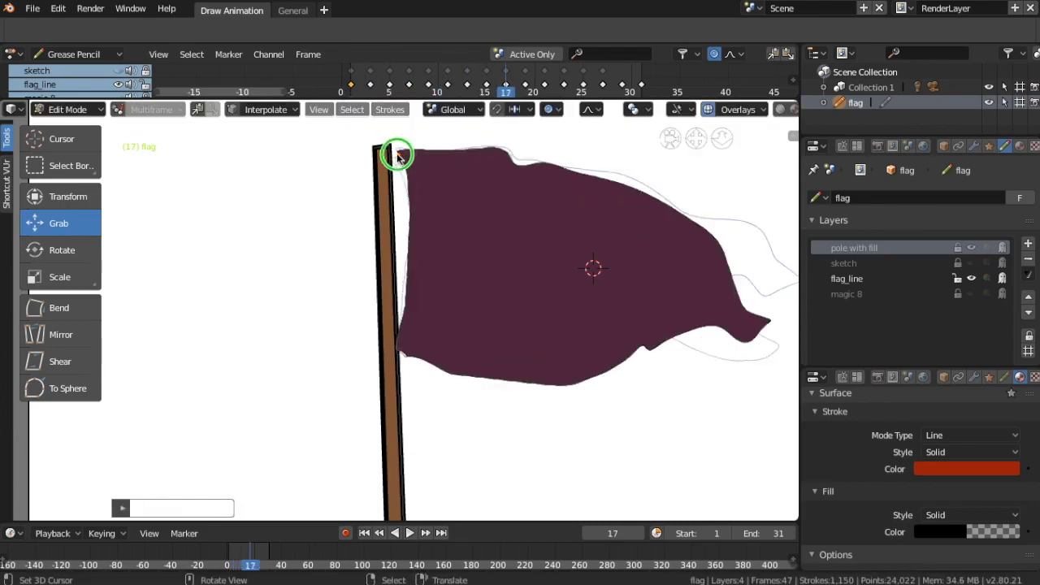
left_click(395, 156)
key("Up")
key("g")
left_click(403, 159)
key("Up")
key("g")
left_click(393, 157)
key("Up")
key("g")
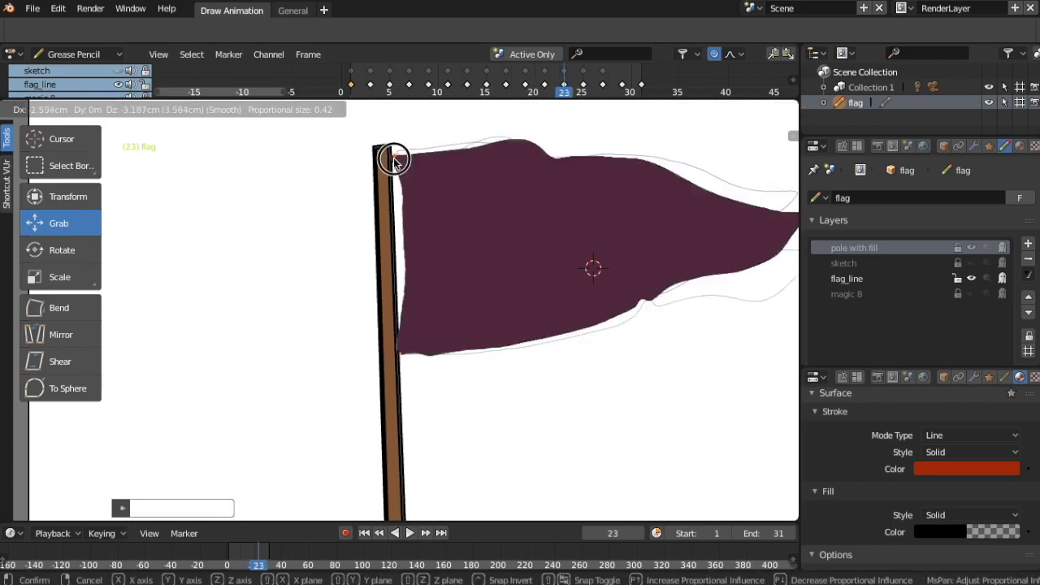
left_click(393, 157)
key("Up")
key("g")
left_click(391, 156)
key("Up")
key("Up")
key("g")
left_click(395, 154)
key("Up")
key("g")
left_click(391, 154)
key("Up")
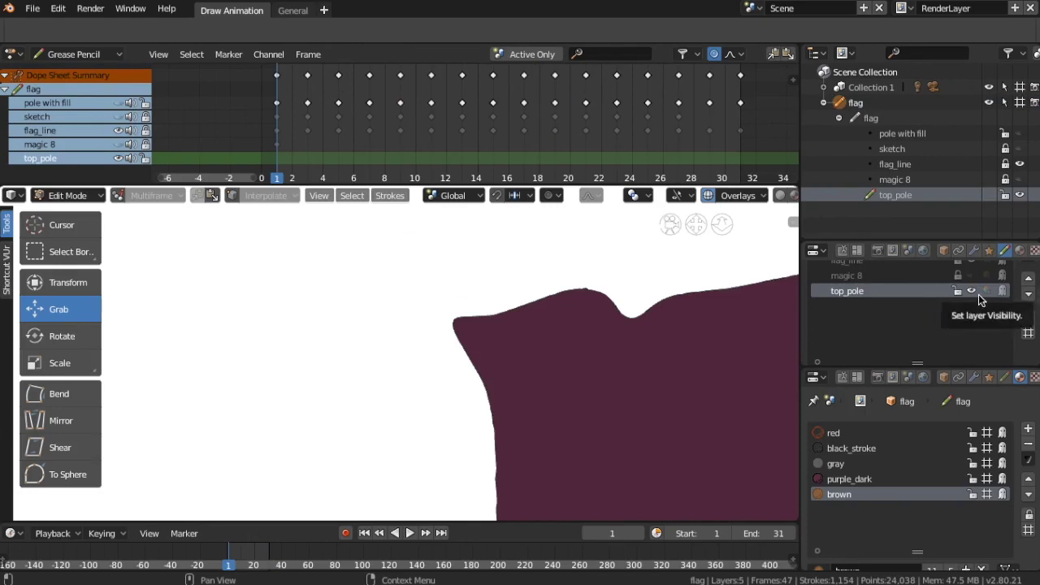
Bring up the interaction mode menu for the flag object
left_click(99, 195)
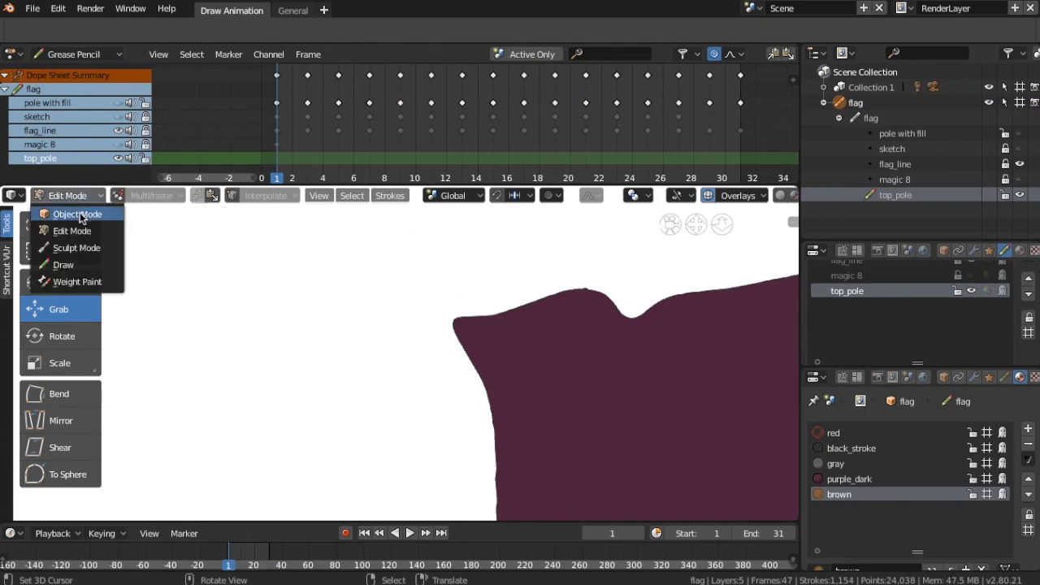
In Draw mode, draw a circle primitive at the top of the pole as a brown knob
left_click(78, 215)
left_click(100, 196)
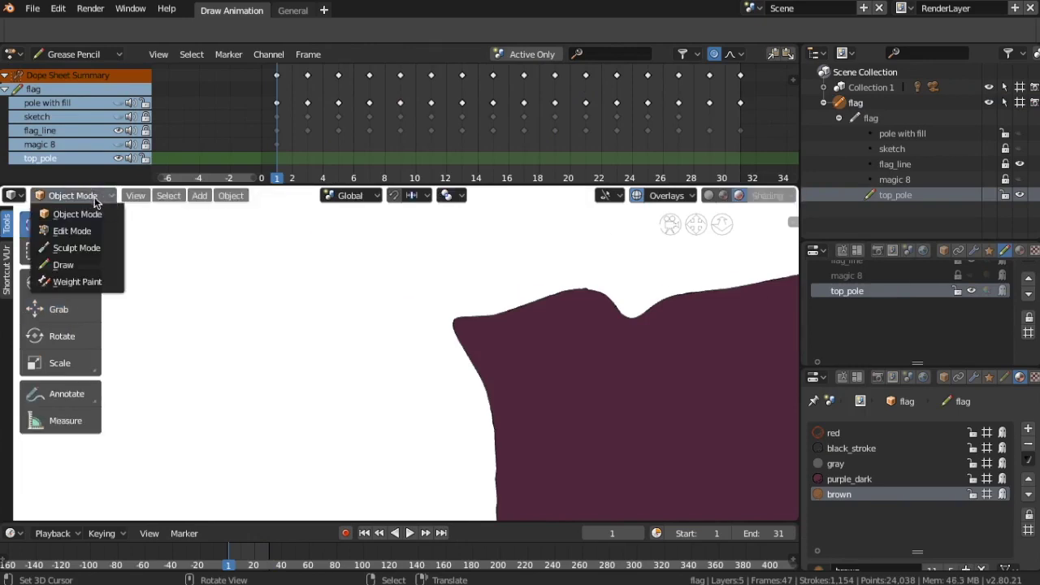
left_click(65, 265)
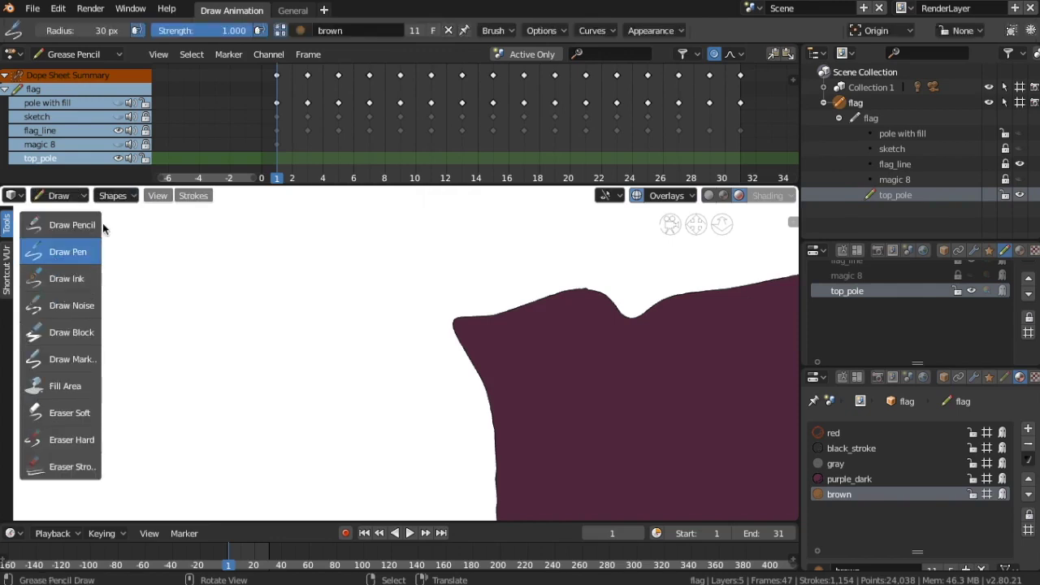
left_click(132, 196)
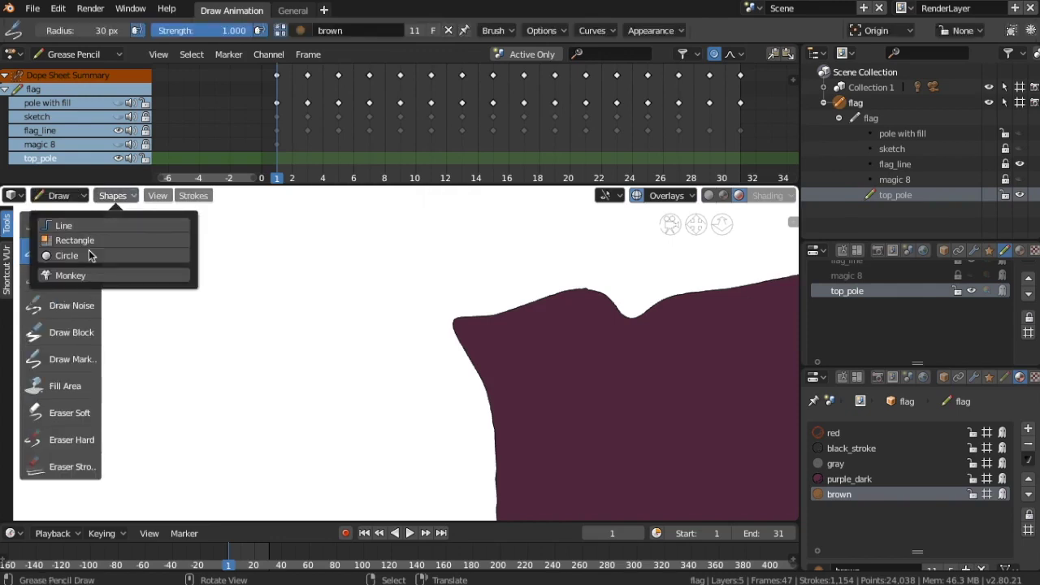
left_click(69, 261)
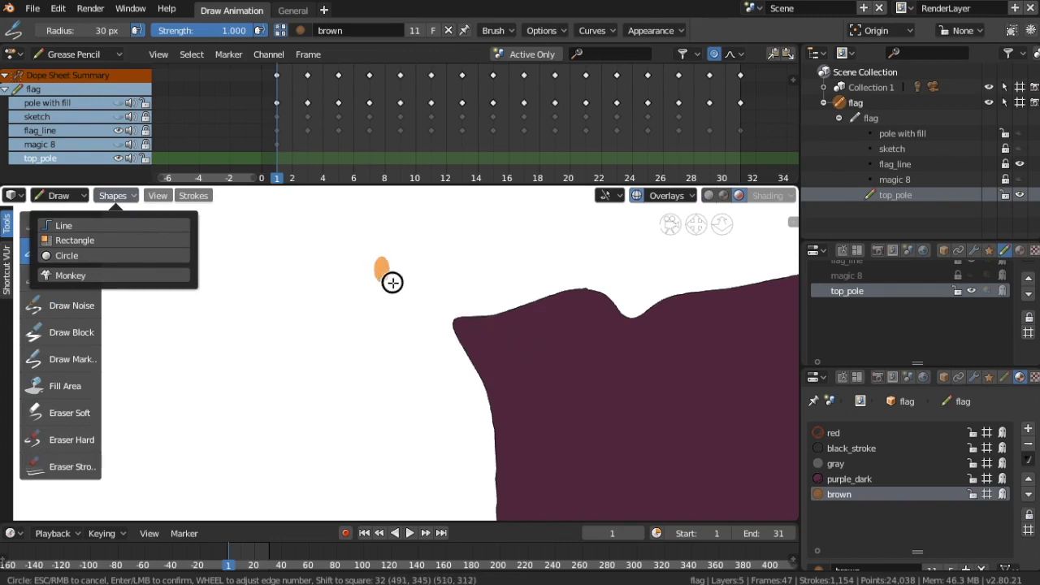
left_click_drag(450, 303, 467, 343)
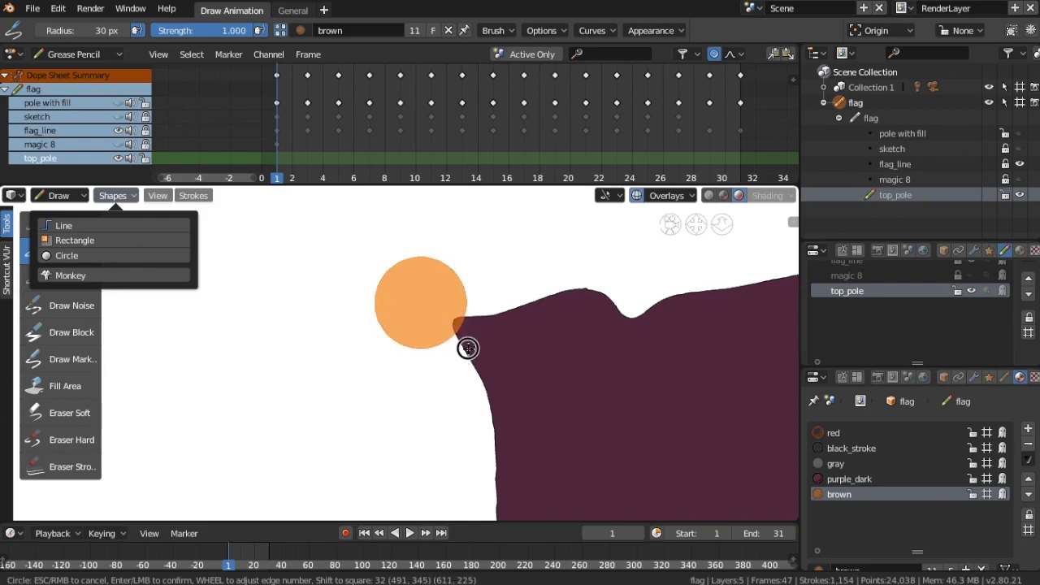
left_click(473, 355)
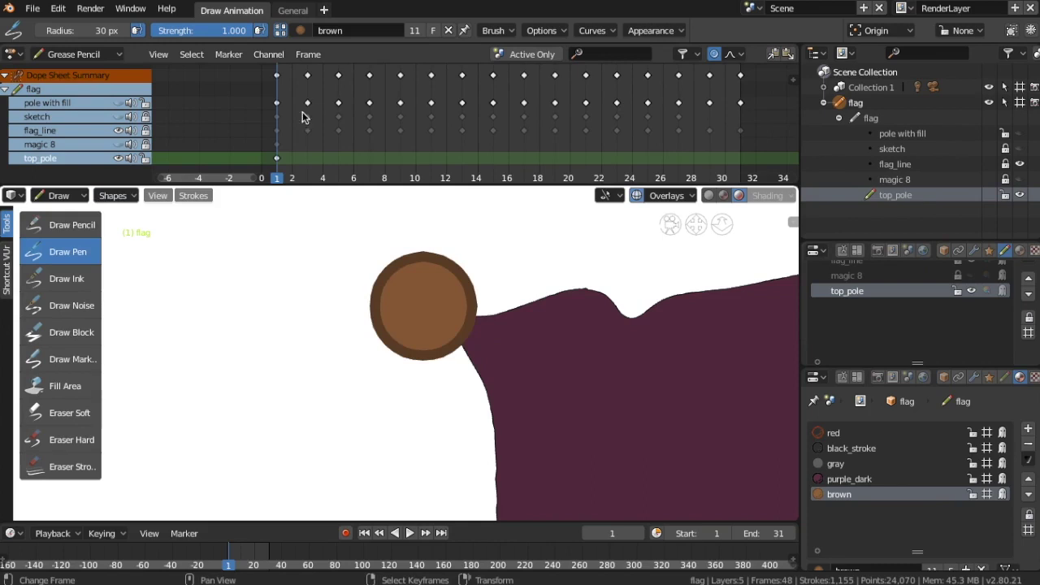
Scrub the frames and unhide the pole with fill layer and the pole stroke
mouse_move(277, 134)
left_mouse_down()
mouse_move(751, 163)
mouse_move(280, 122)
left_mouse_up()
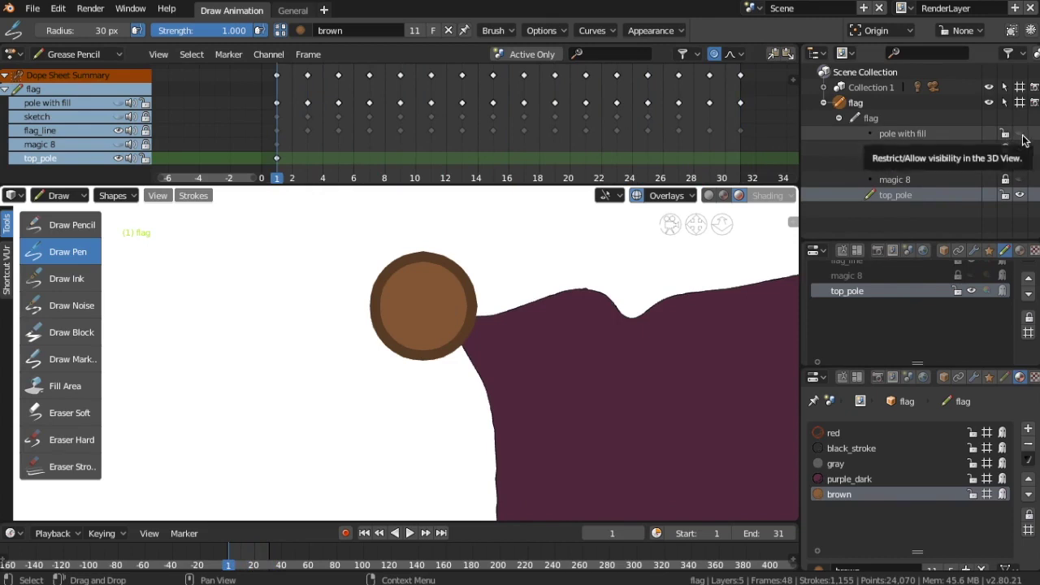
left_click(1020, 135)
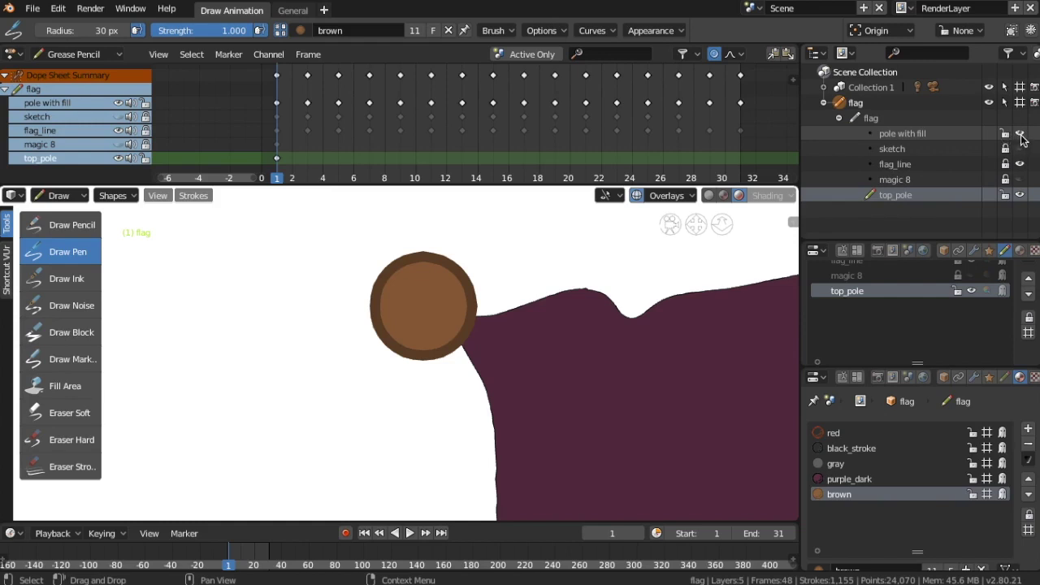
scroll(971, 280, "up", 5)
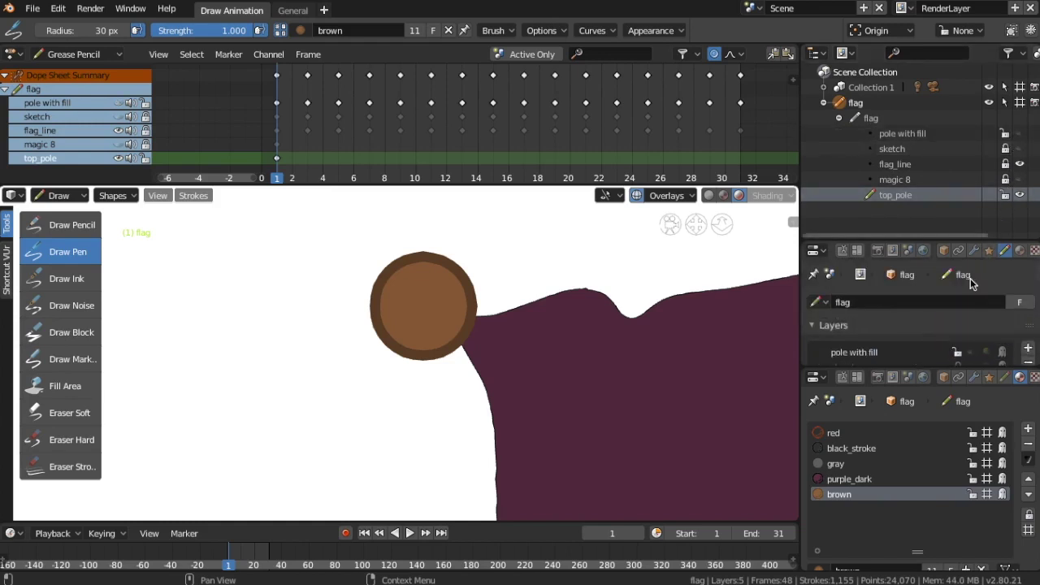
left_click(971, 353)
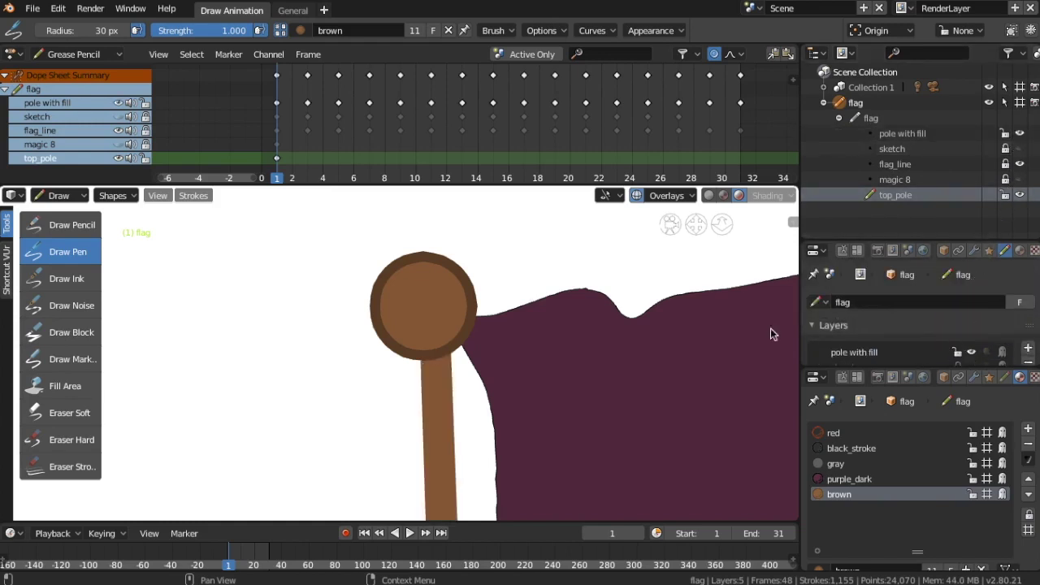
scroll(421, 316, "down", 2)
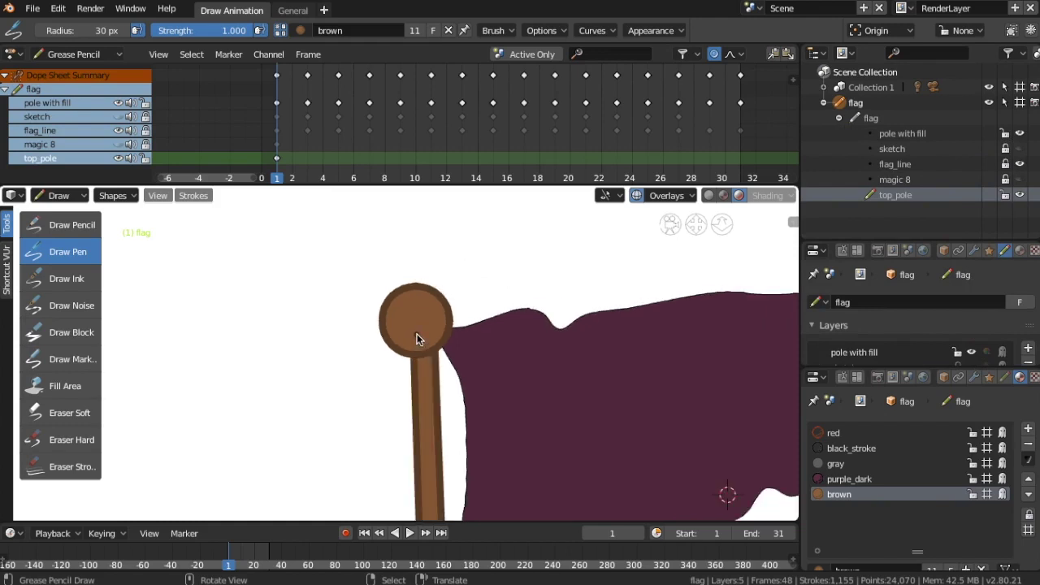
scroll(427, 339, "up", 1)
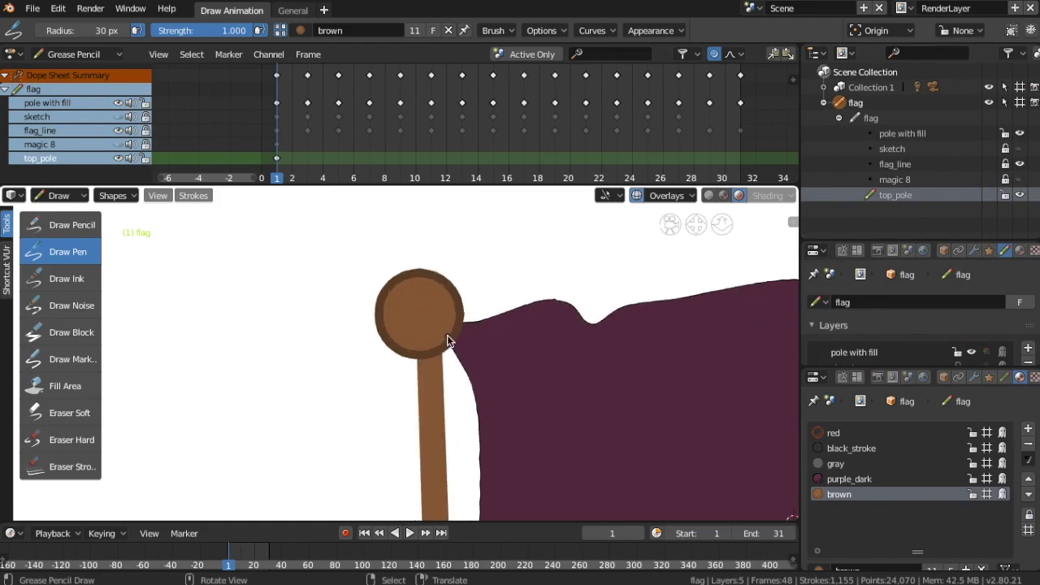
left_click(85, 195)
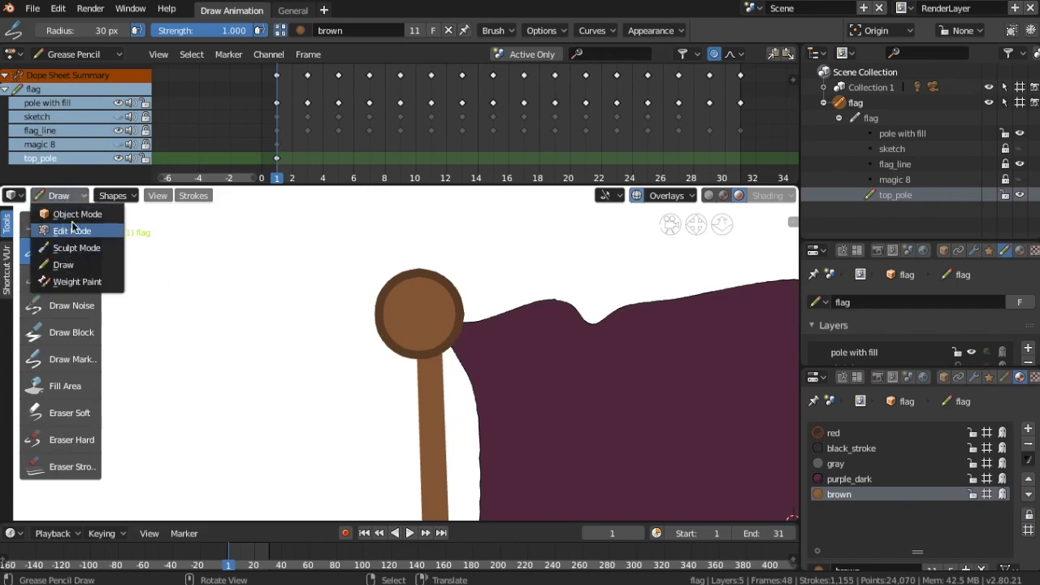
In Edit Mode, select the whole knob stroke, shrink it, place it on the pole top, then enlarge it
left_click(71, 231)
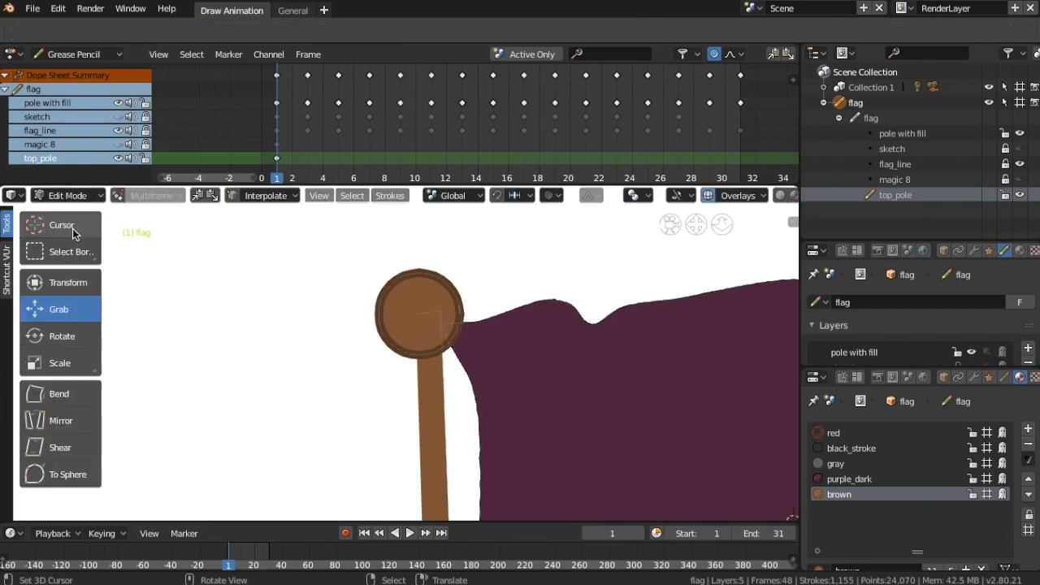
left_click(462, 321)
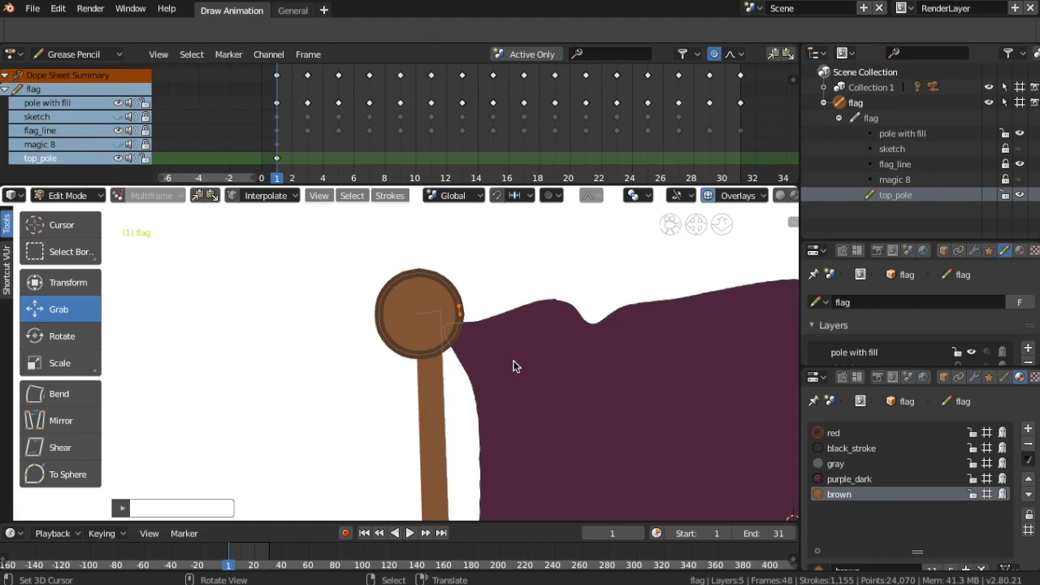
key("l")
key("s")
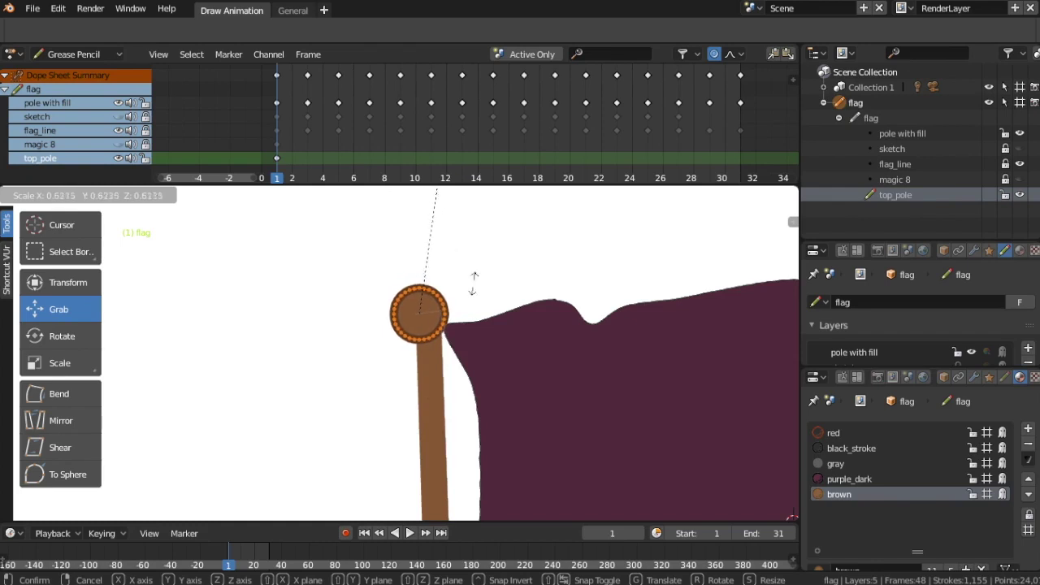
left_click(497, 356)
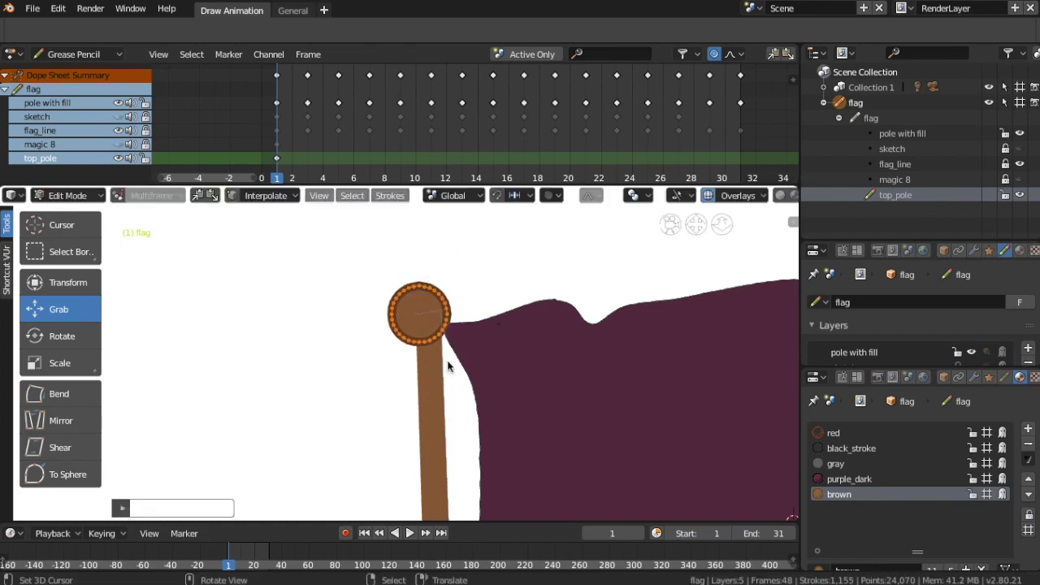
key("g")
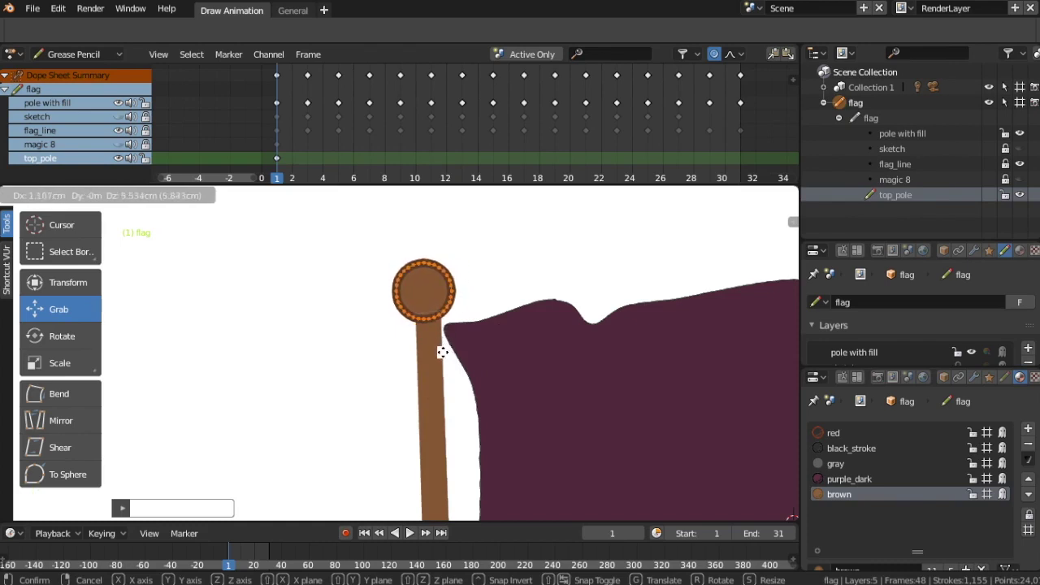
left_click(442, 352)
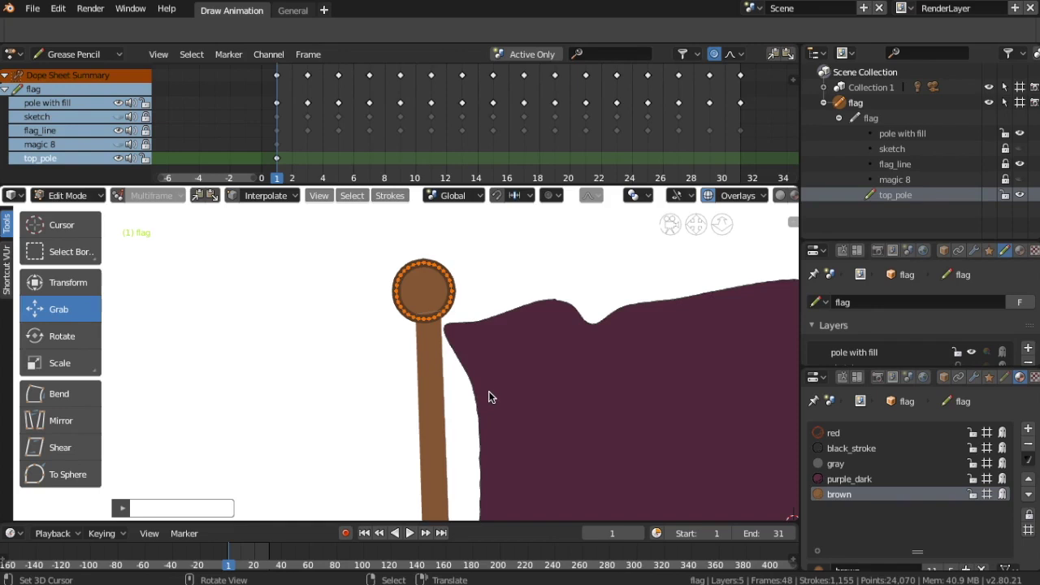
key("s")
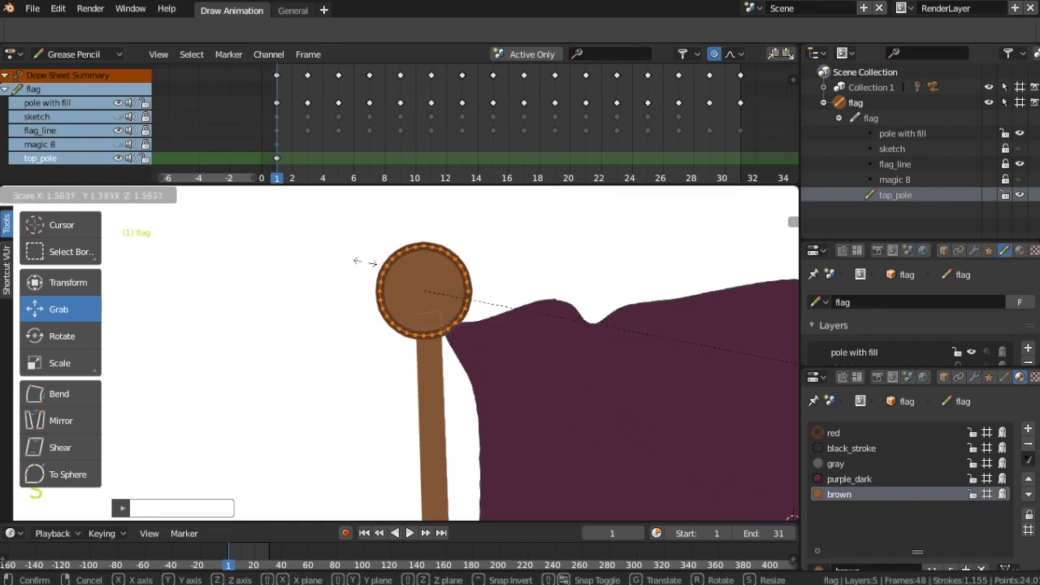
left_click(217, 247)
Check the knob through the camera view, then return the flag to Object Mode
scroll(267, 316, "down", 5)
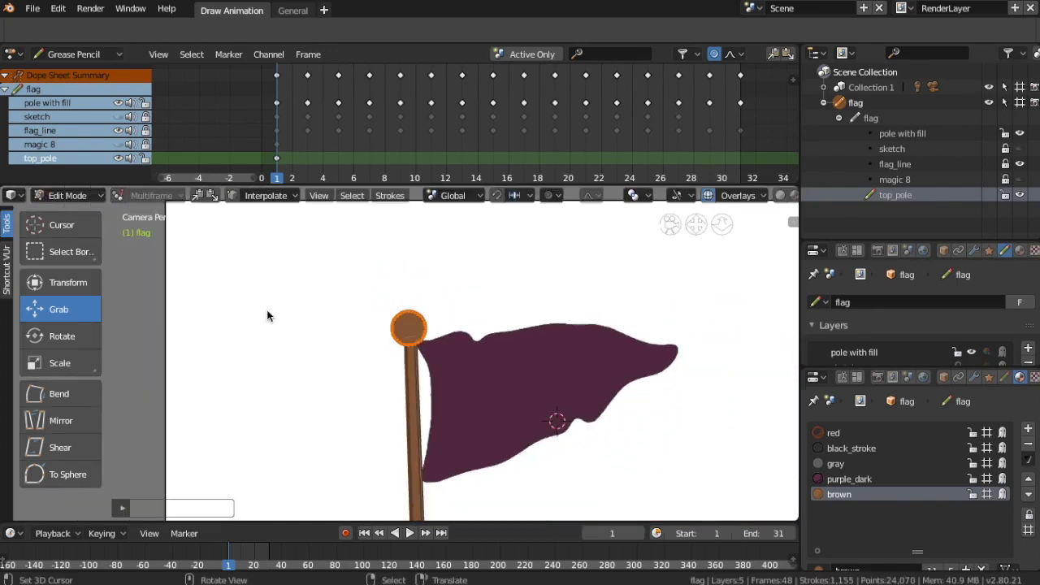
scroll(266, 315, "up", 3)
key("KP_0")
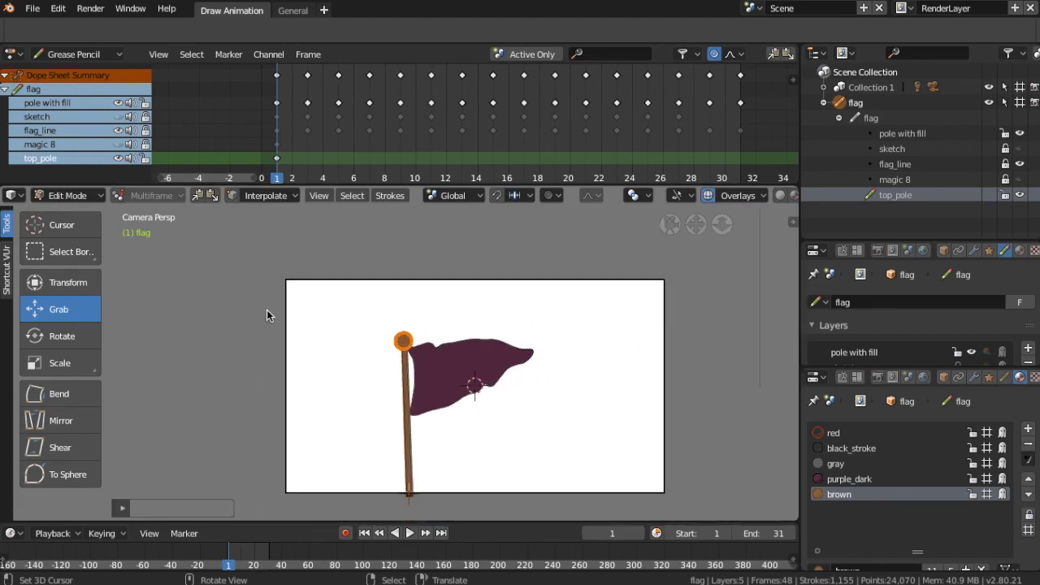
key("KP_Decimal")
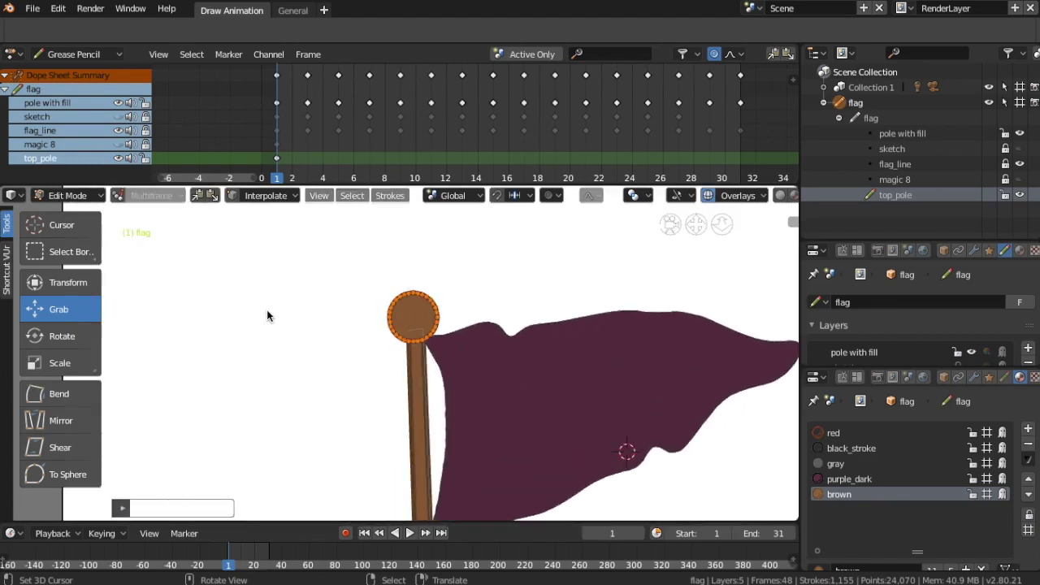
left_click(101, 196)
left_click(78, 213)
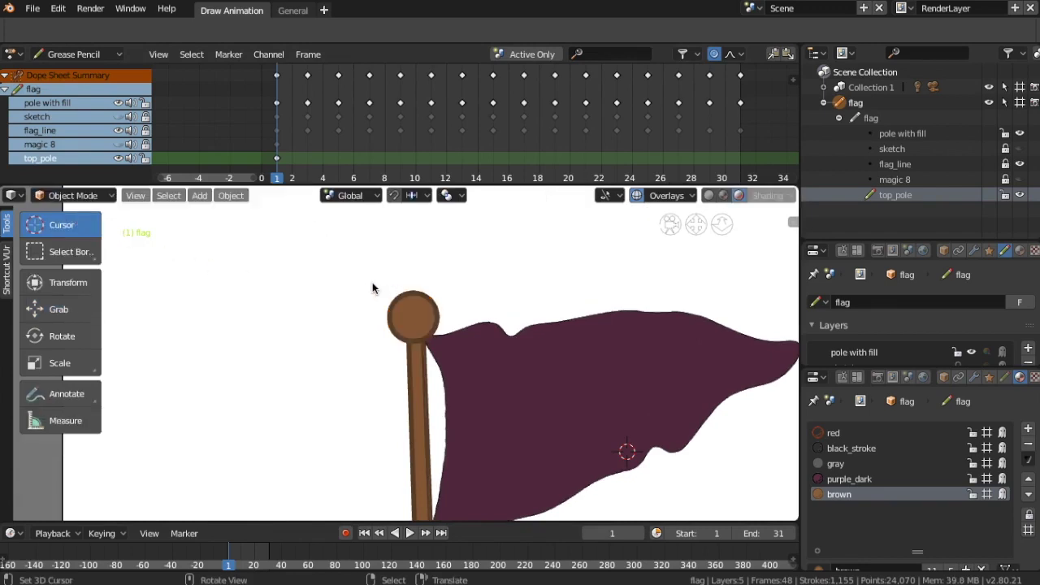
Look through the camera, zoom to frame the flag, and play the waving animation
key("KP_0")
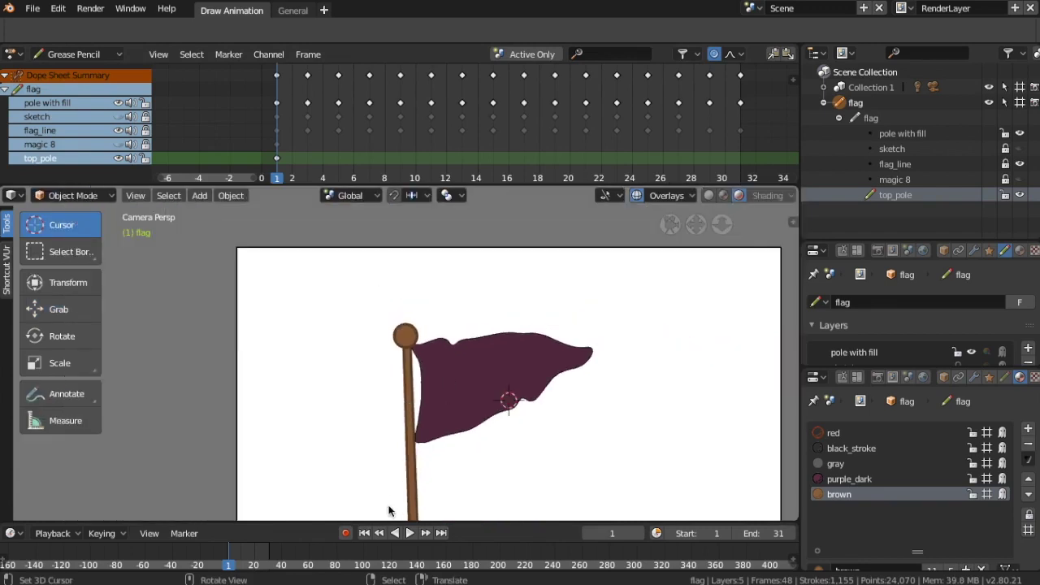
scroll(402, 443, "down", 3)
scroll(396, 446, "up", 2)
scroll(396, 450, "up", 2)
scroll(396, 446, "down", 2)
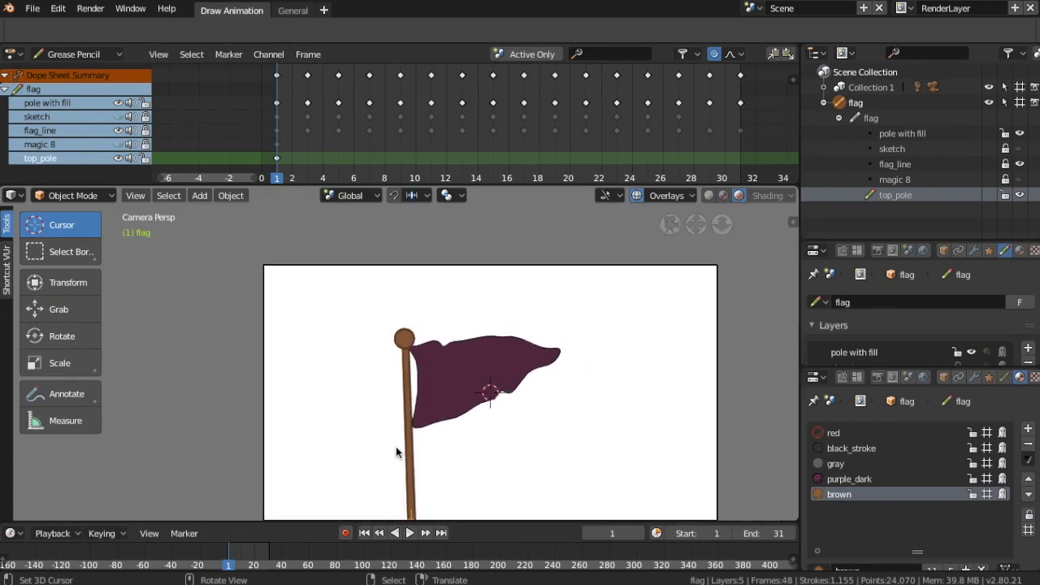
left_click(410, 533)
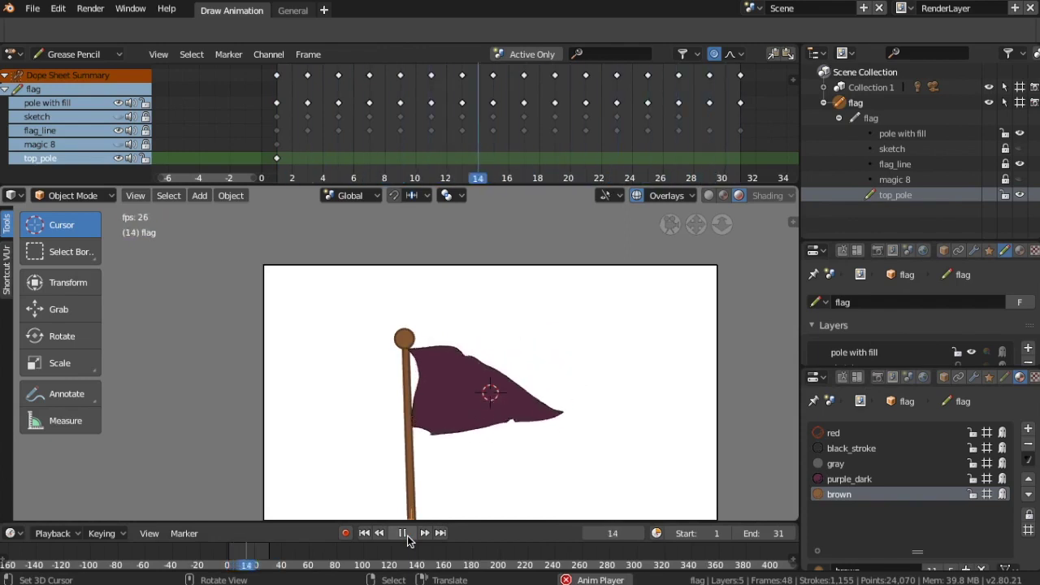
scroll(457, 488, "down", 1)
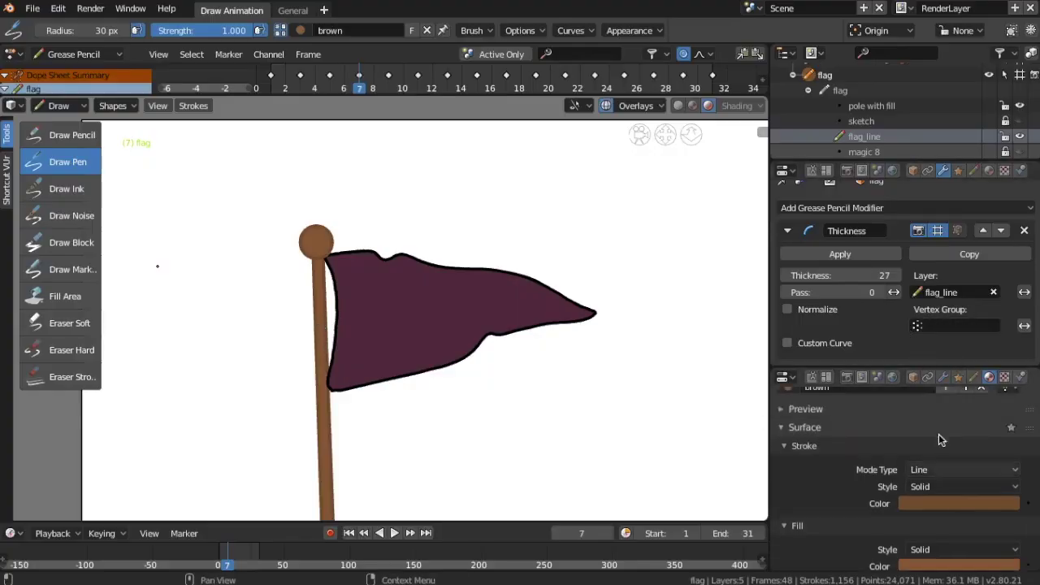
Set the brown material's stroke colour to black so the pole and knob get dark outlines
scroll(939, 434, "up", 8)
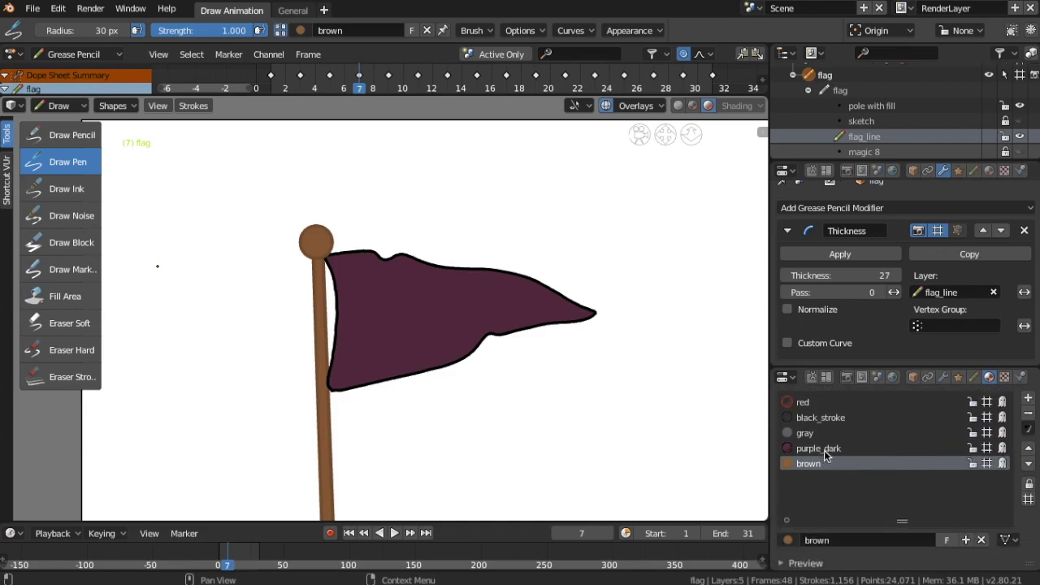
left_click(823, 449)
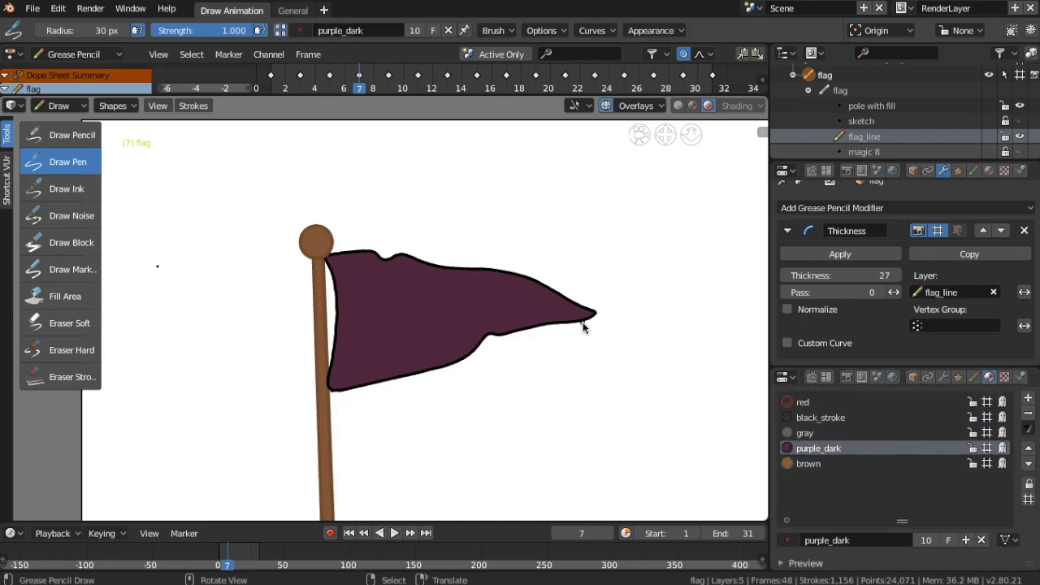
left_click(818, 464)
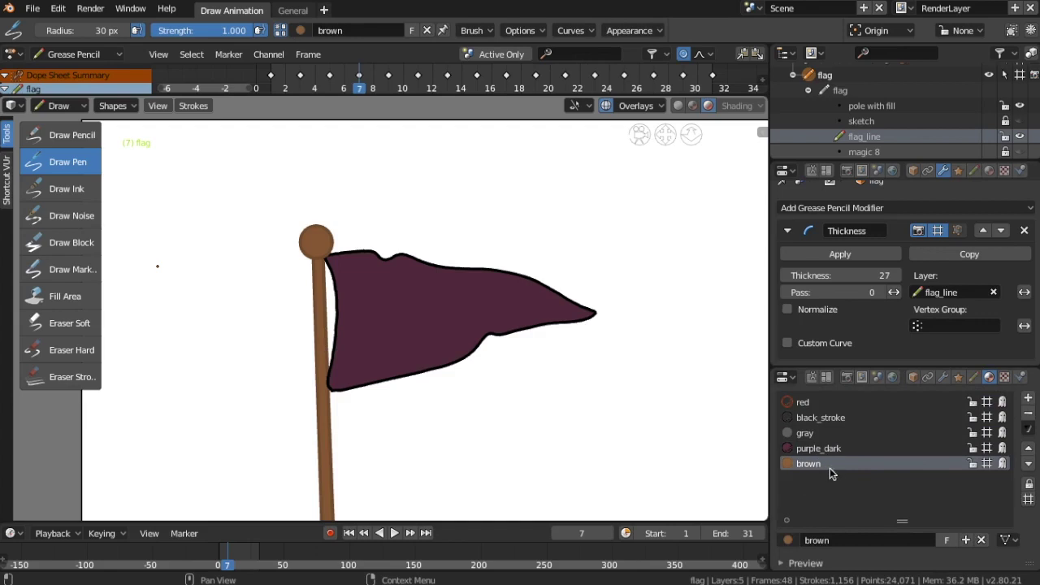
scroll(819, 468, "down", 3)
scroll(820, 471, "down", 3)
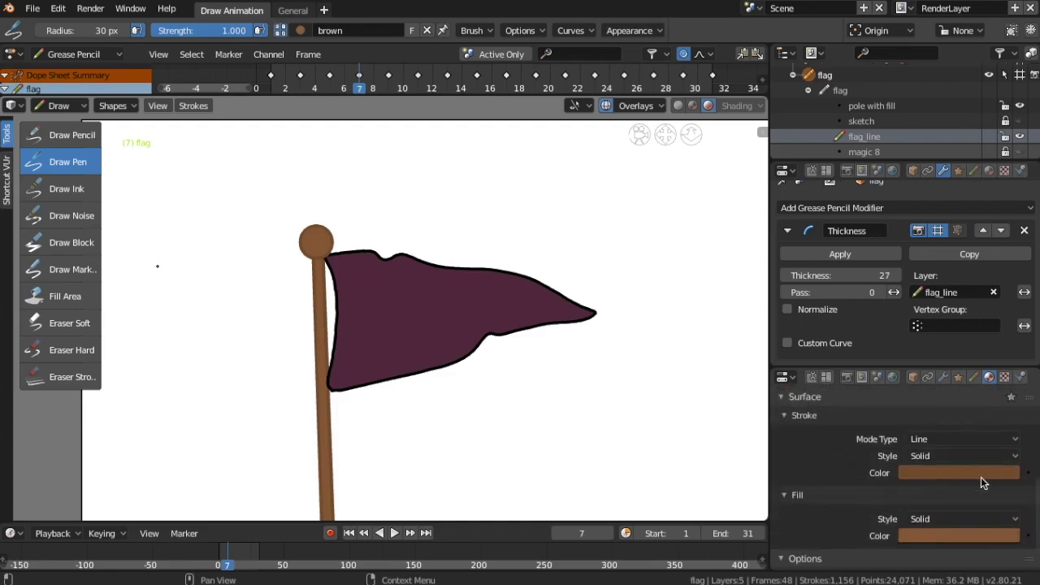
left_click(981, 477)
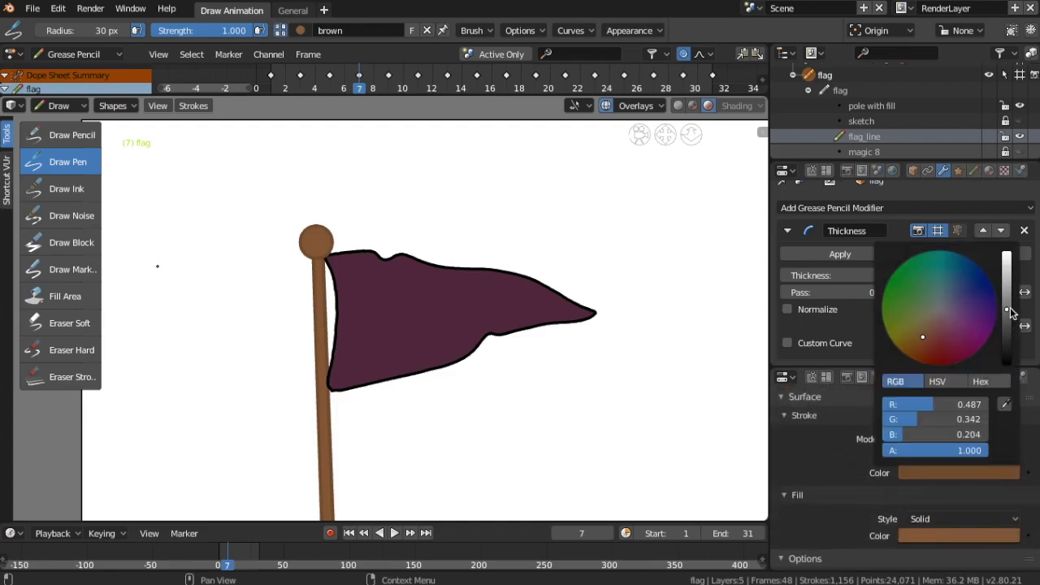
left_click_drag(1006, 309, 1006, 363)
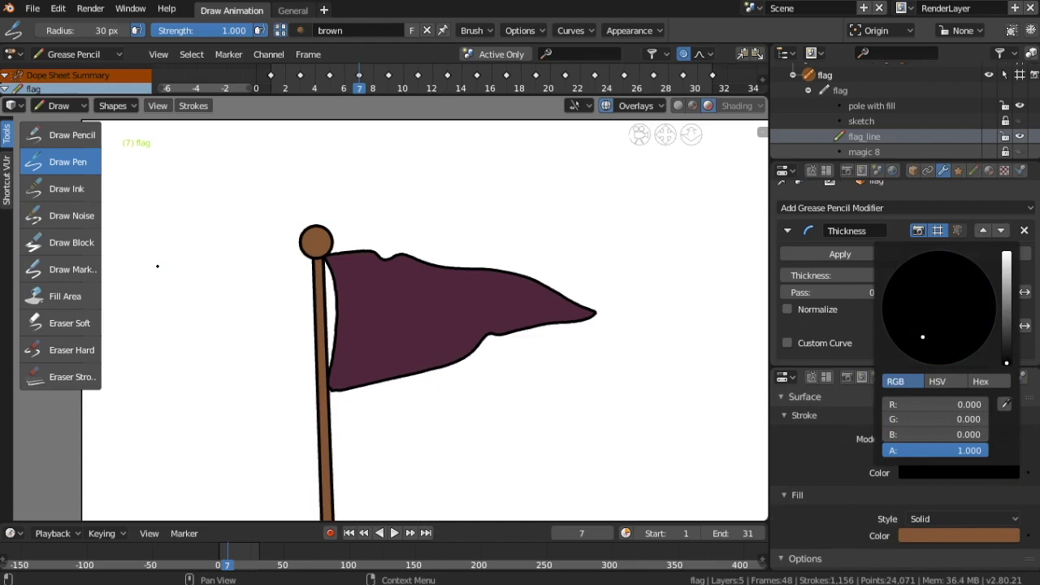
Play the flag animation back, then stop playback
scroll(380, 238, "down", 2)
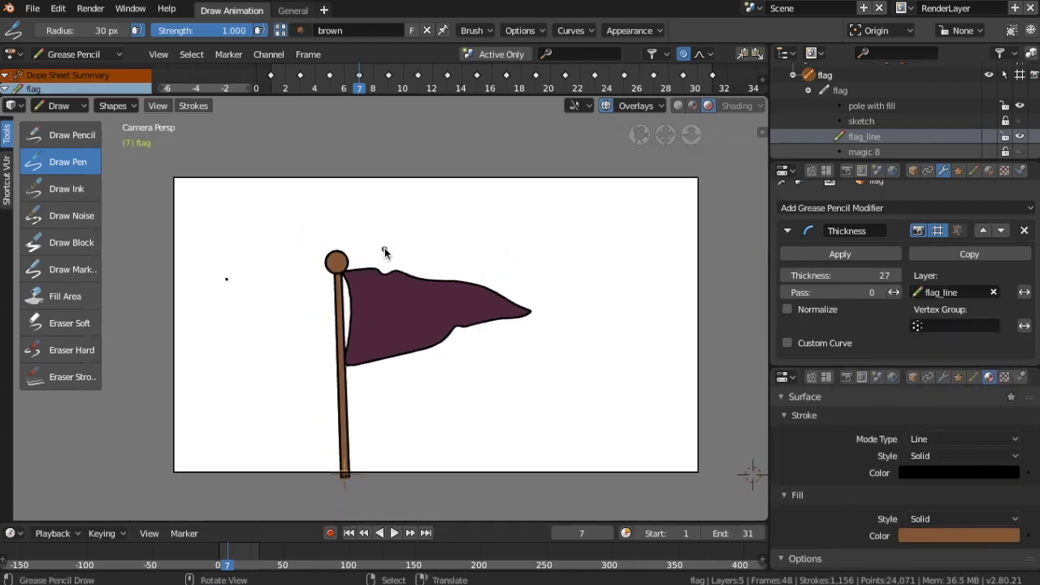
scroll(392, 389, "up", 1)
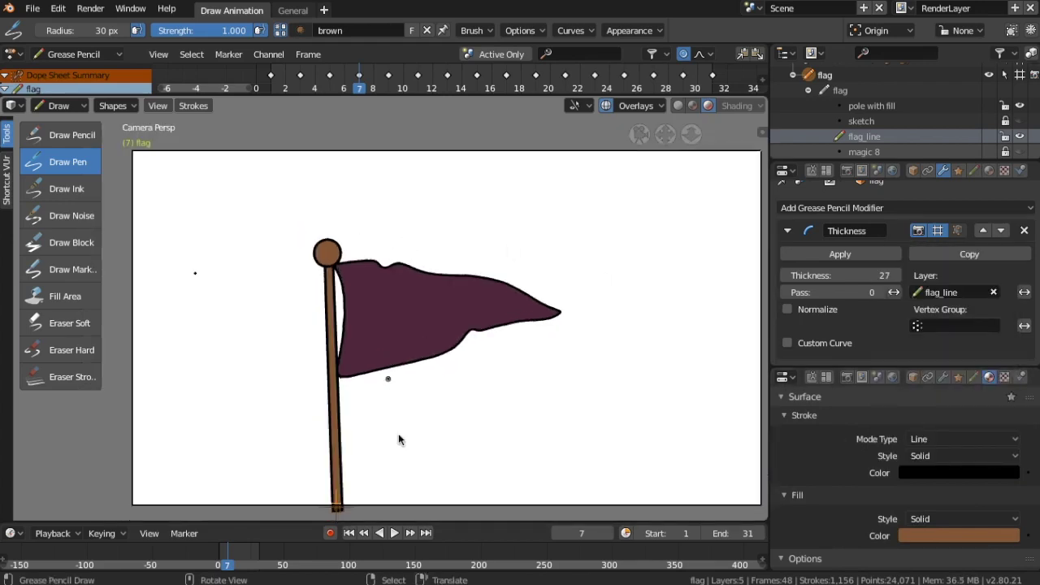
left_click(397, 535)
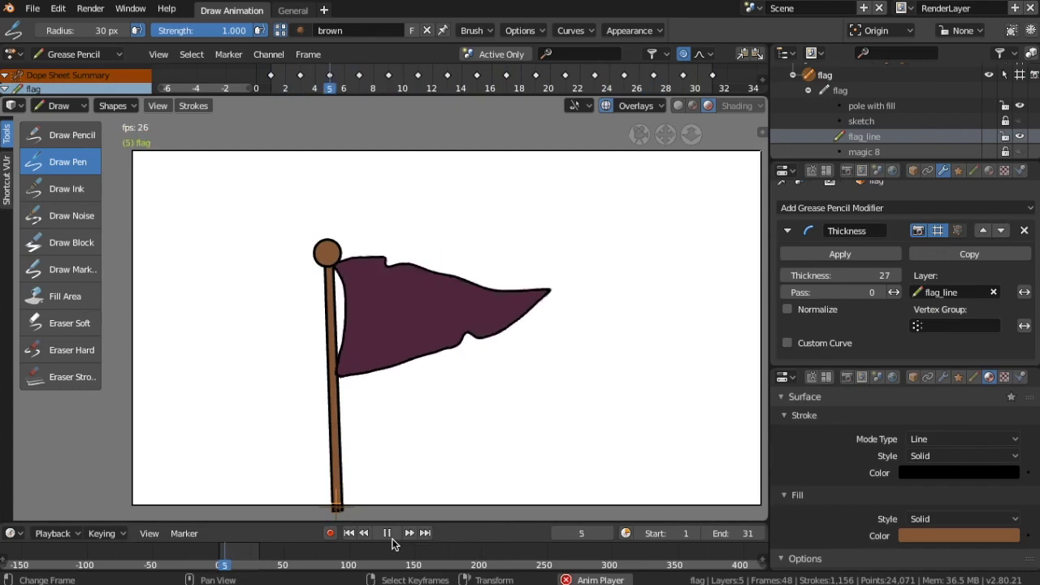
left_click(391, 533)
key("ctrl+Tab")
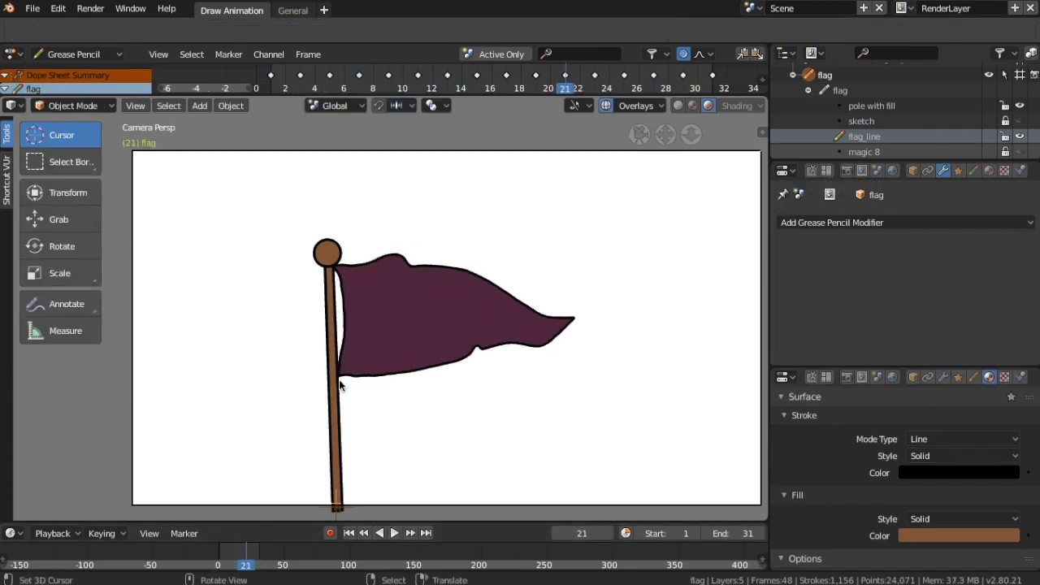
Start playback, then move the flag and scale it down to about 0.31
left_click(395, 533)
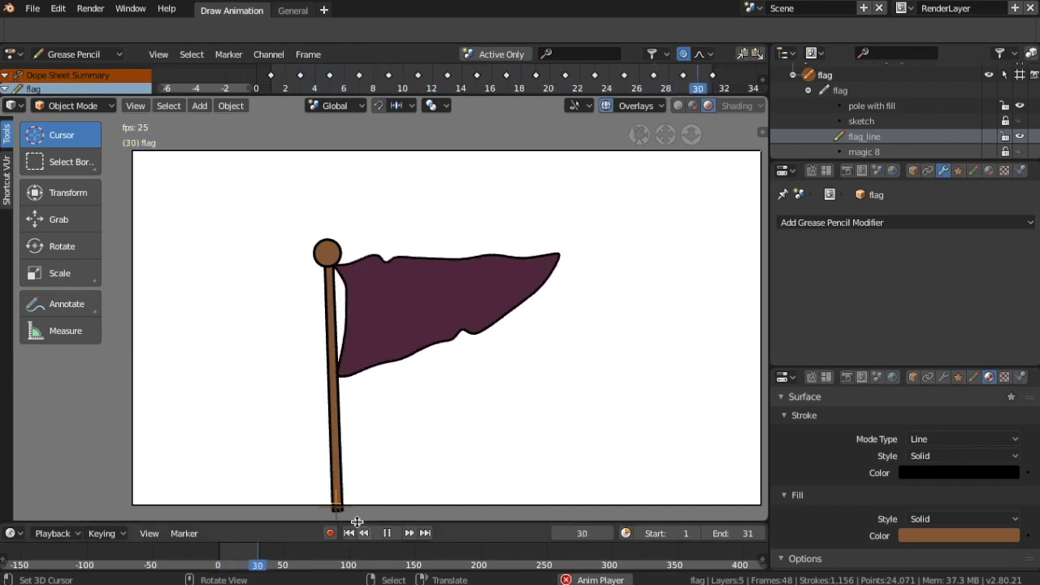
key("g")
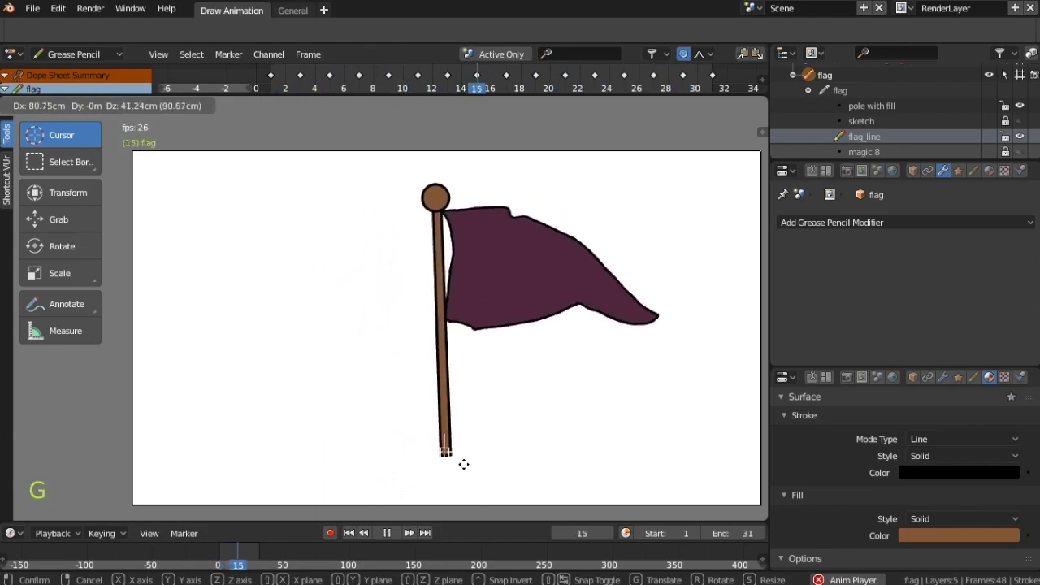
left_click(460, 470)
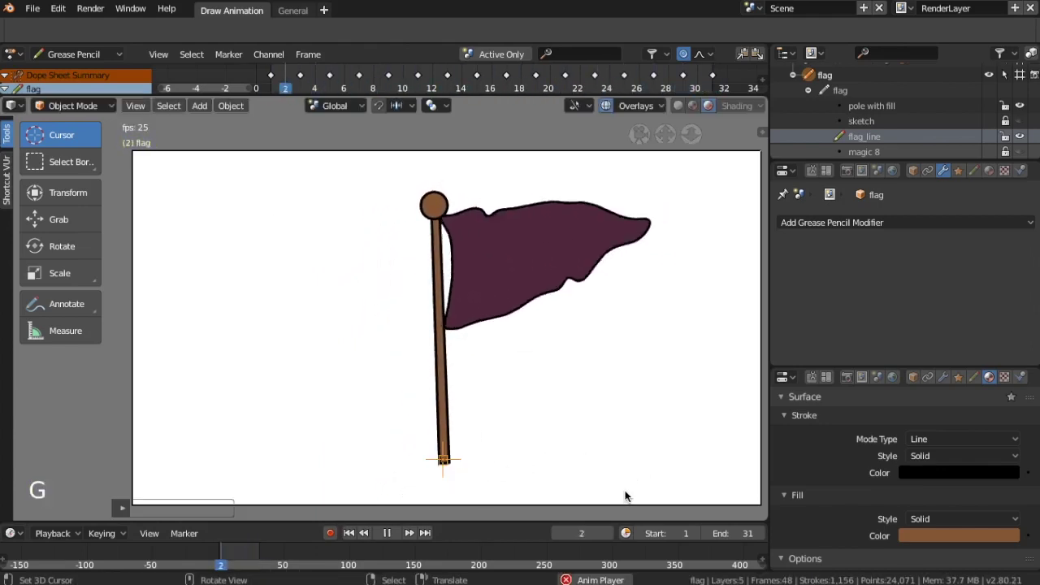
key("s")
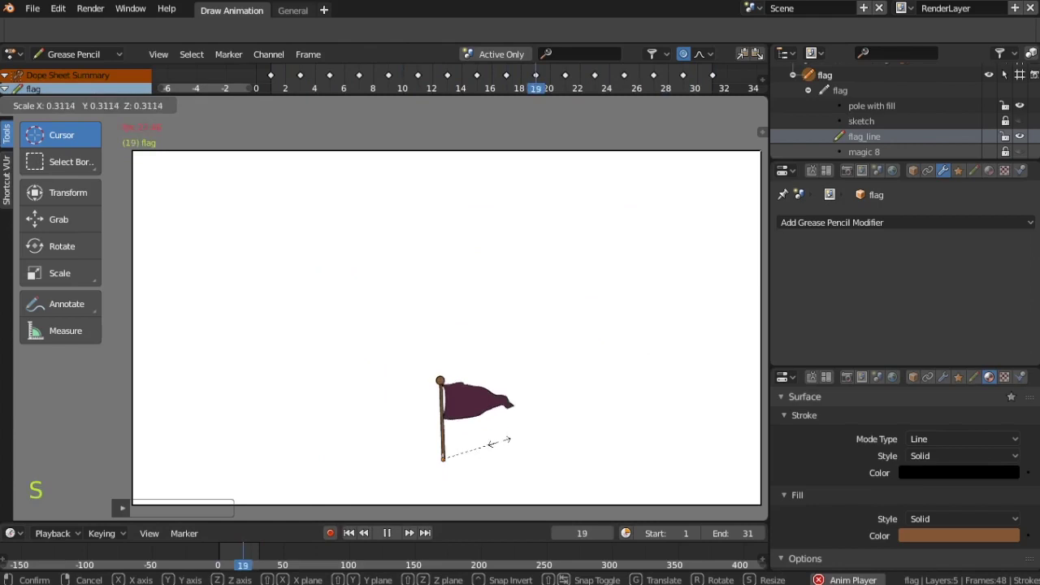
left_click(508, 445)
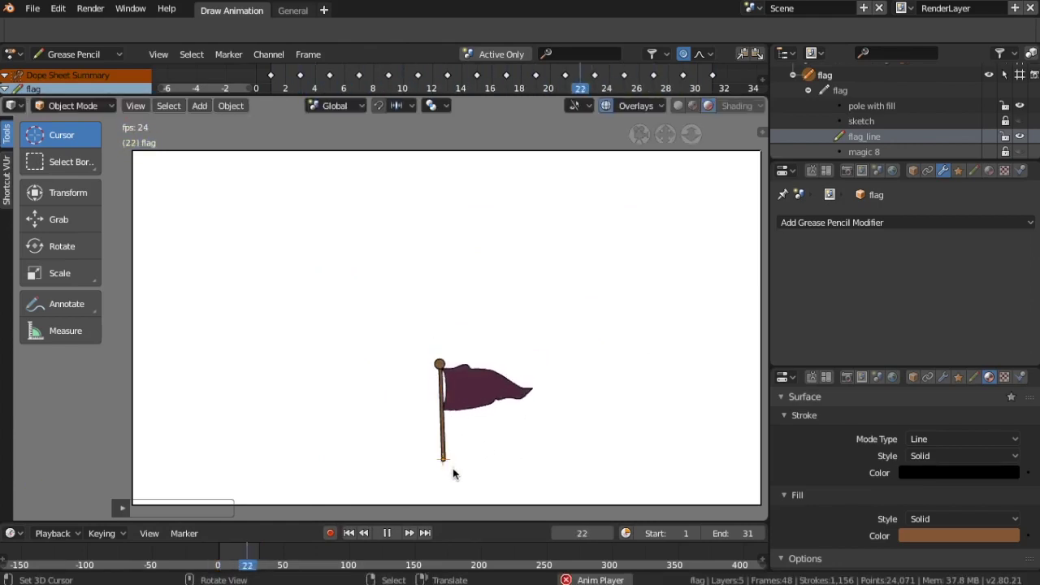
Shift the flag further right, cancelling unwanted moves, and pause playback
key("g")
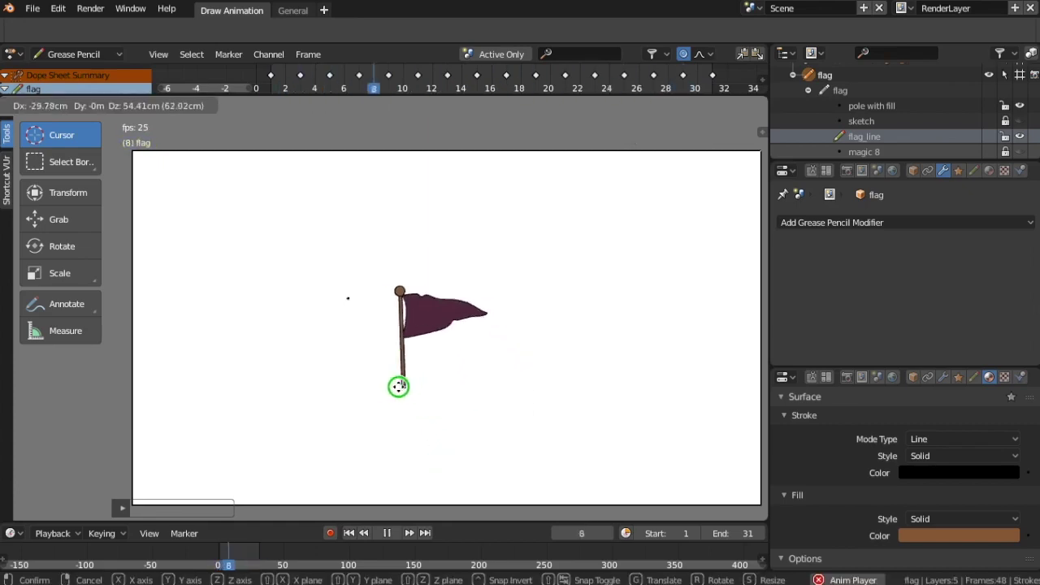
right_click(355, 384)
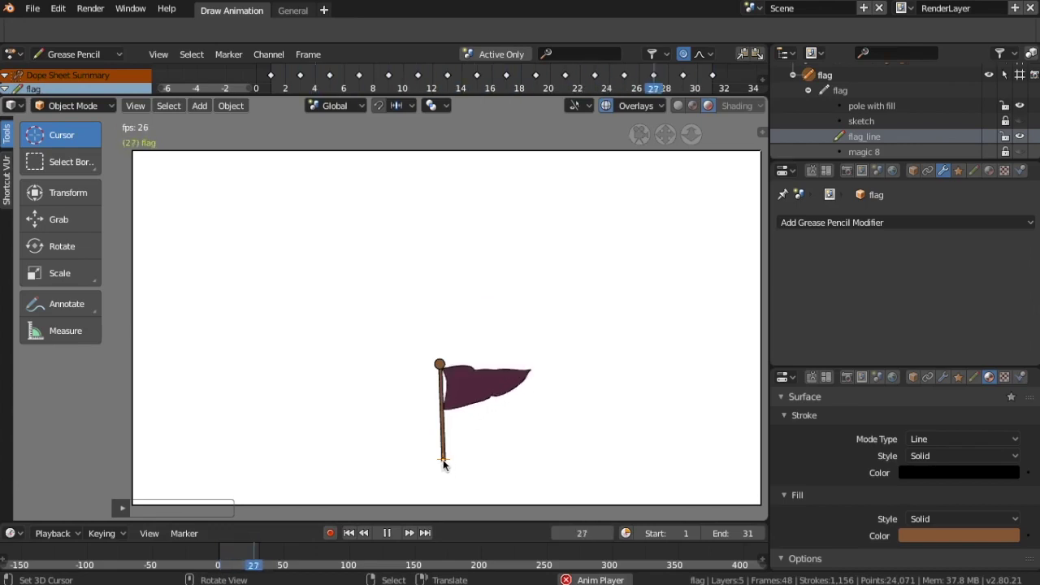
key("g")
left_click(471, 462)
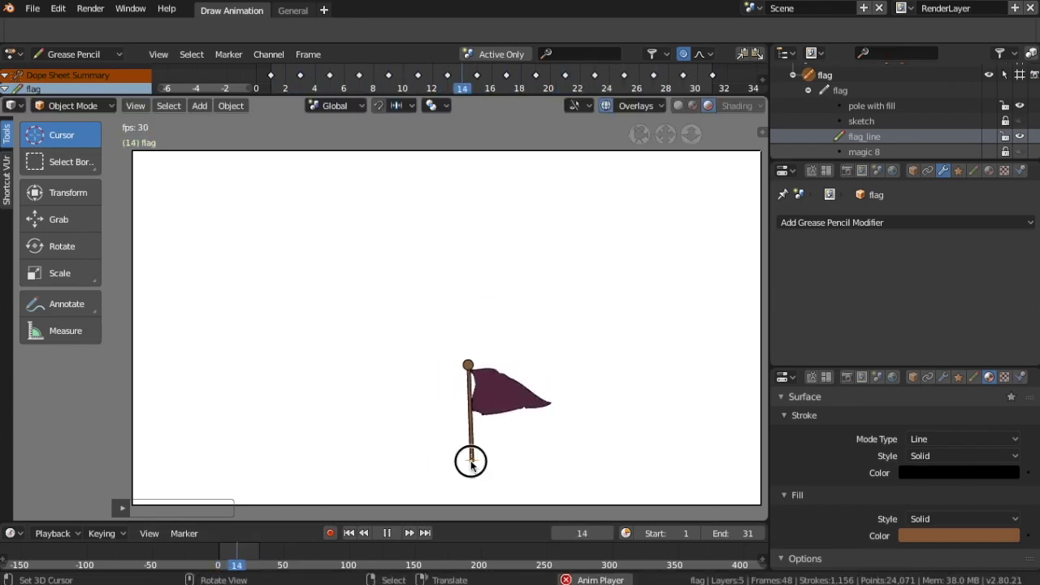
key("g")
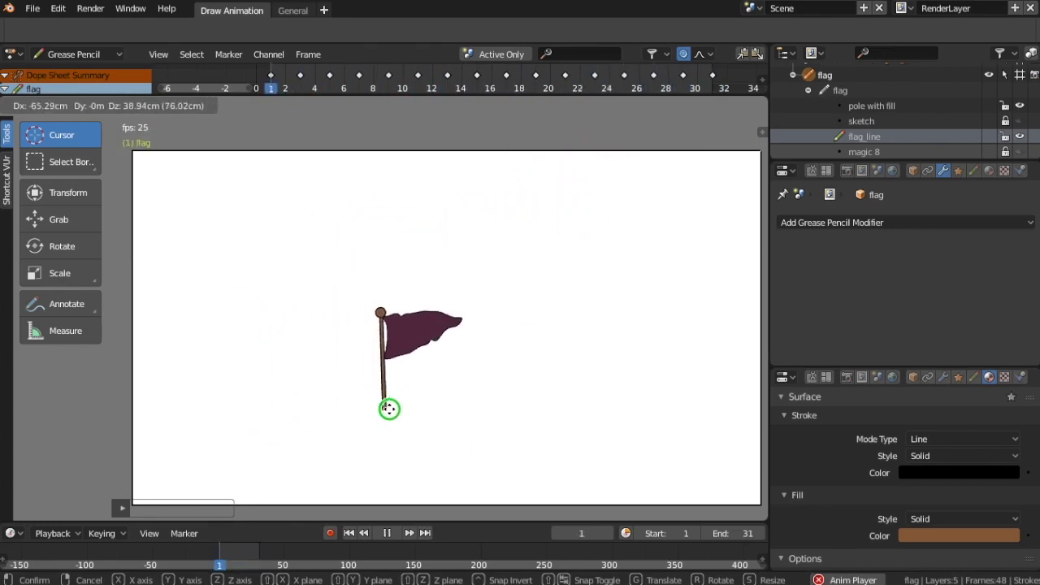
right_click(392, 414)
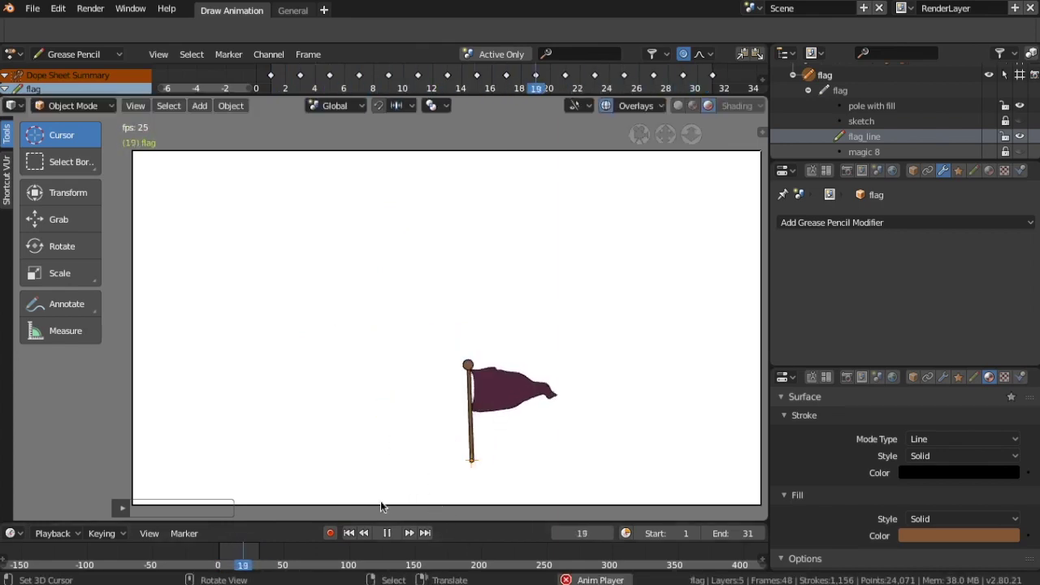
left_click(388, 533)
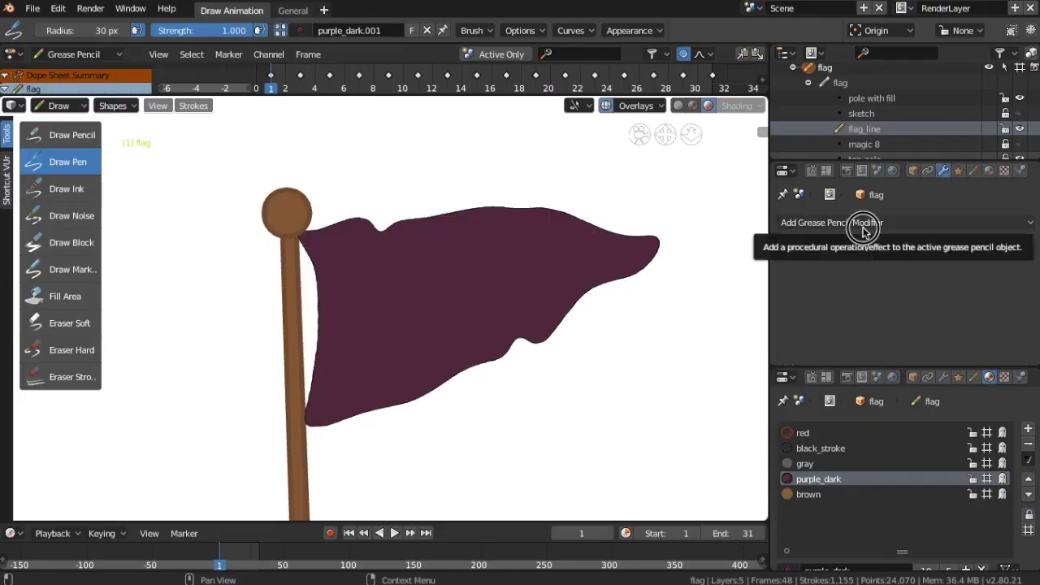
Add a Thickness modifier to the flag, limited to the flag_line layer
left_click(859, 230)
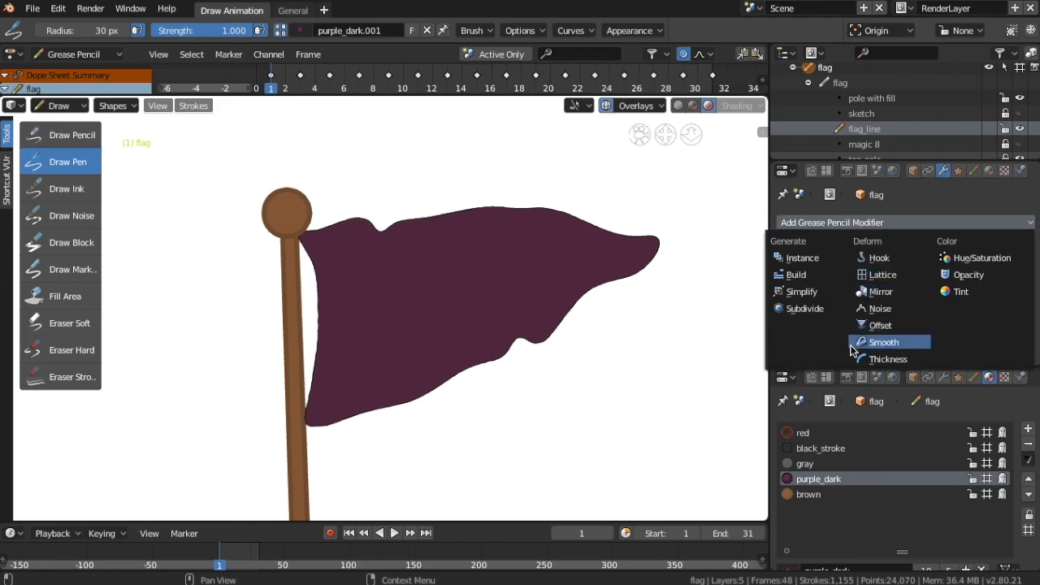
left_click(884, 359)
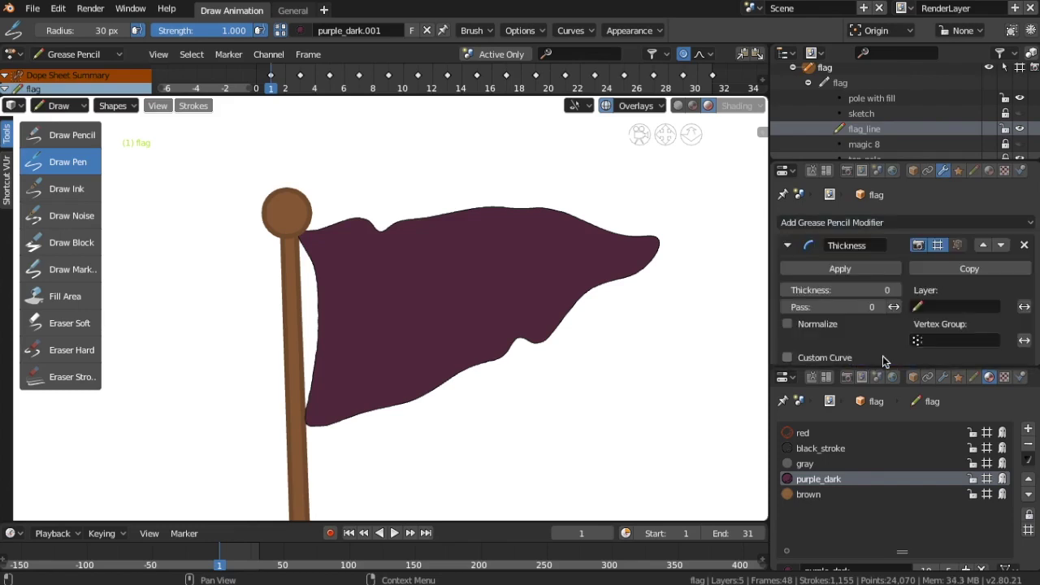
left_click(935, 306)
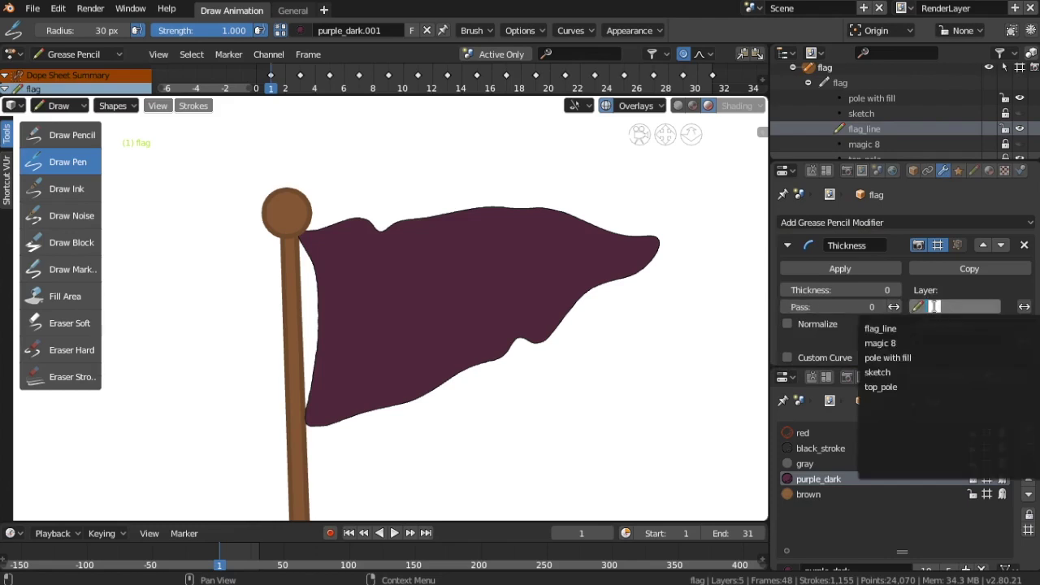
left_click(900, 326)
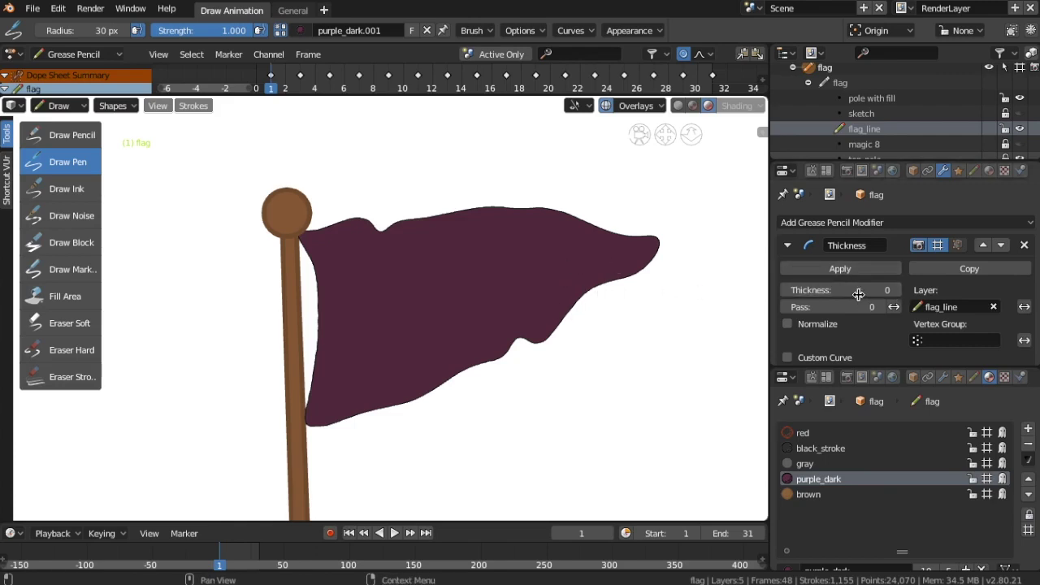
Set the modifier's thickness to 21 and try a pass filter value of 10
left_click_drag(841, 290, 889, 290)
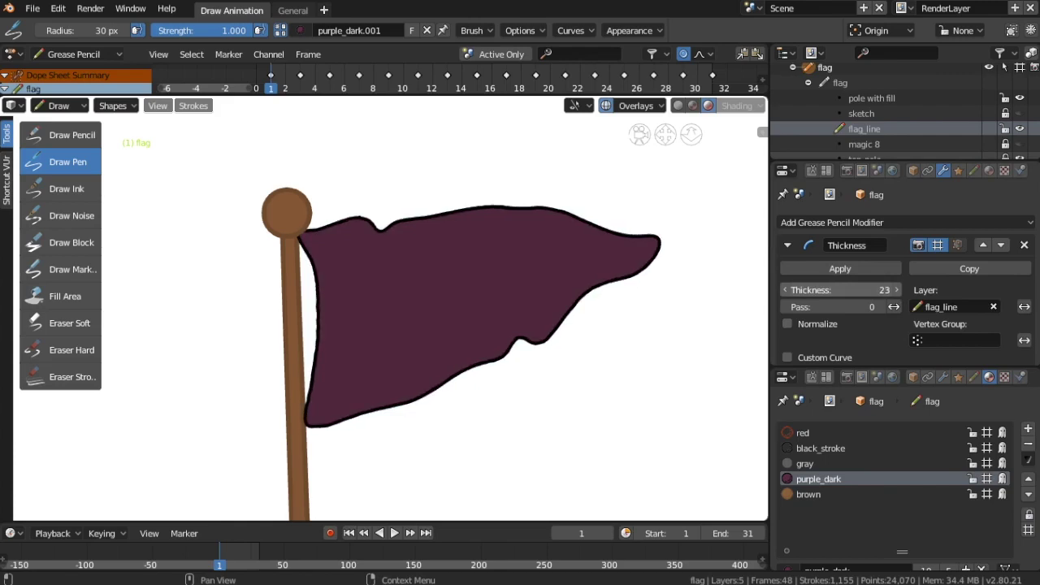
left_click_drag(889, 290, 868, 290)
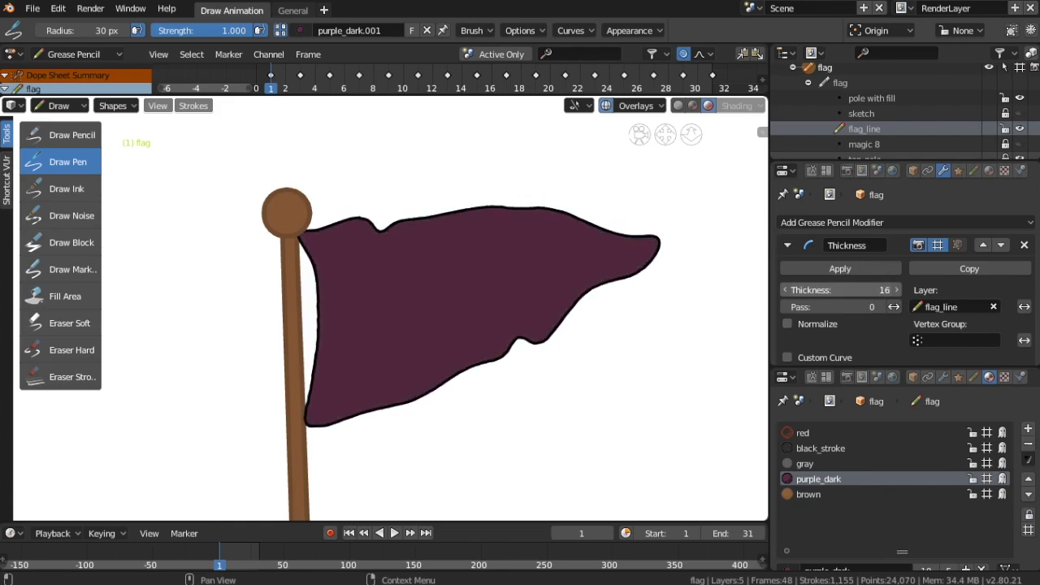
left_click_drag(868, 290, 878, 290)
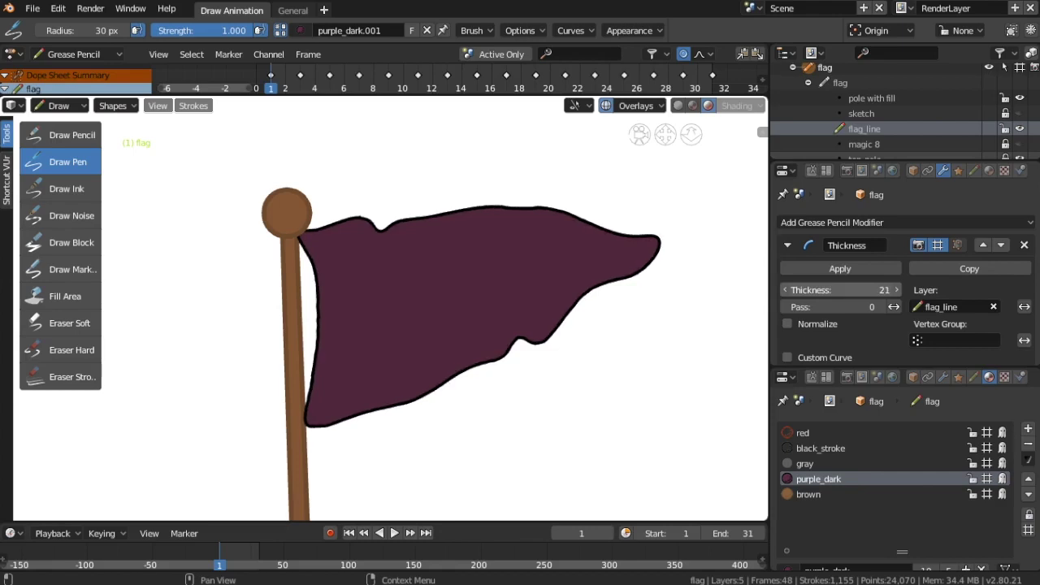
mouse_move(868, 306)
left_mouse_down()
mouse_move(878, 307)
mouse_move(829, 306)
left_mouse_up()
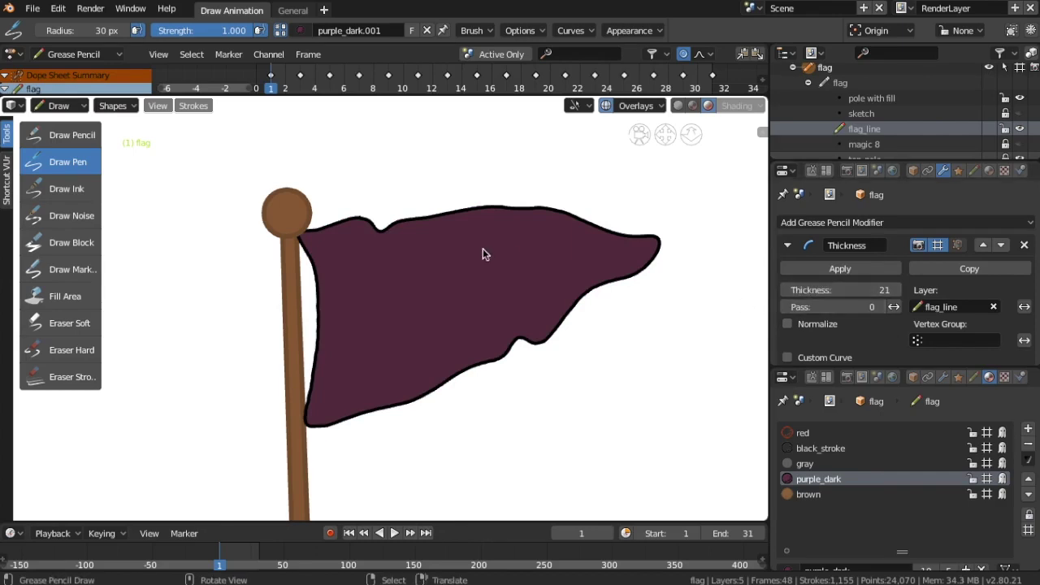
left_click(393, 534)
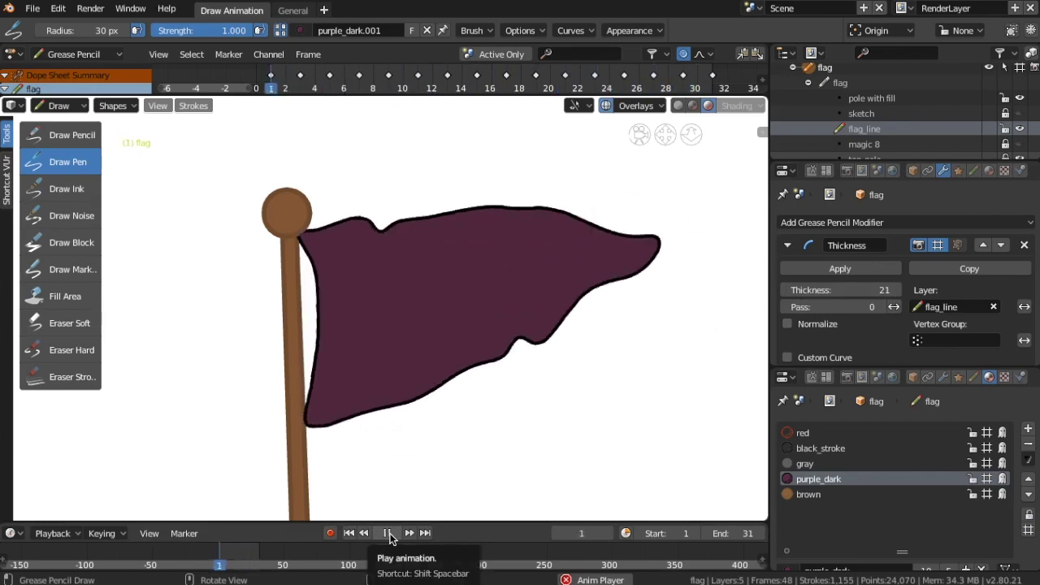
scroll(357, 464, "down", 4)
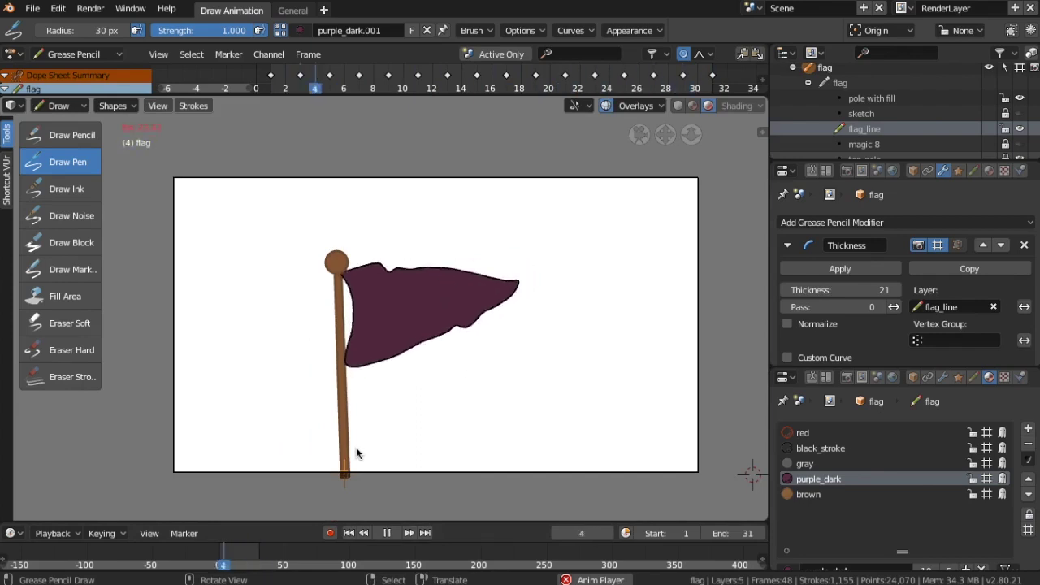
scroll(356, 453, "up", 2)
scroll(356, 447, "down", 2)
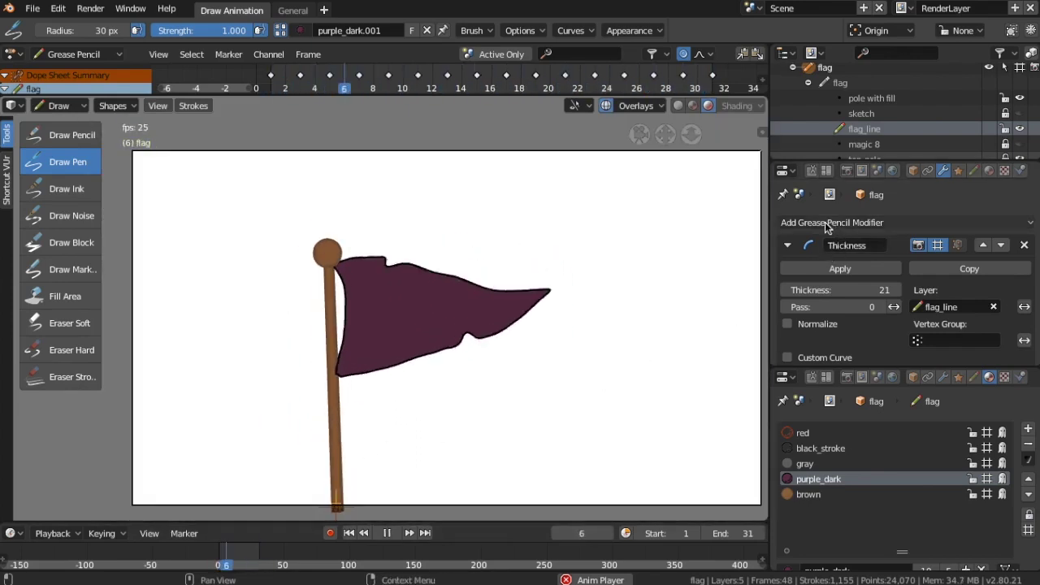
left_click(387, 533)
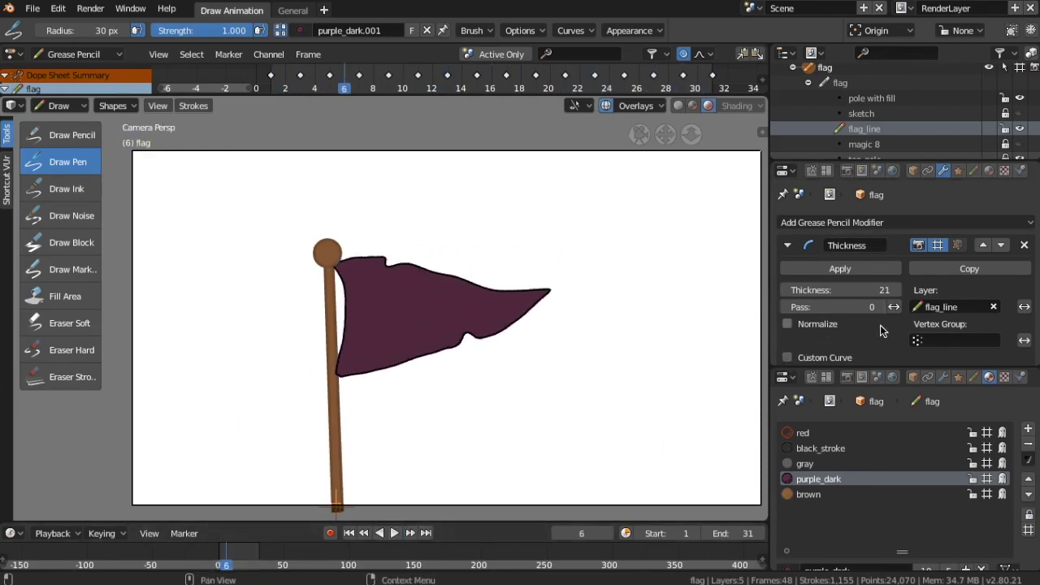
Adjust the flag outline's Thickness modifier value to 27
mouse_move(845, 290)
left_mouse_down()
mouse_move(813, 290)
mouse_move(869, 290)
mouse_move(821, 290)
left_mouse_up()
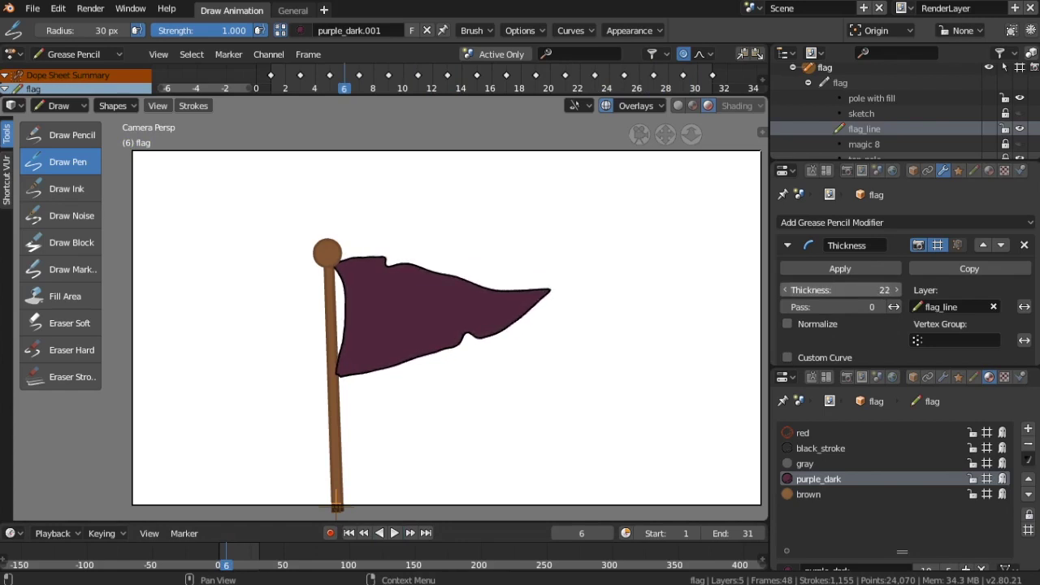
mouse_move(846, 290)
left_mouse_down()
mouse_move(886, 290)
mouse_move(845, 290)
left_mouse_up()
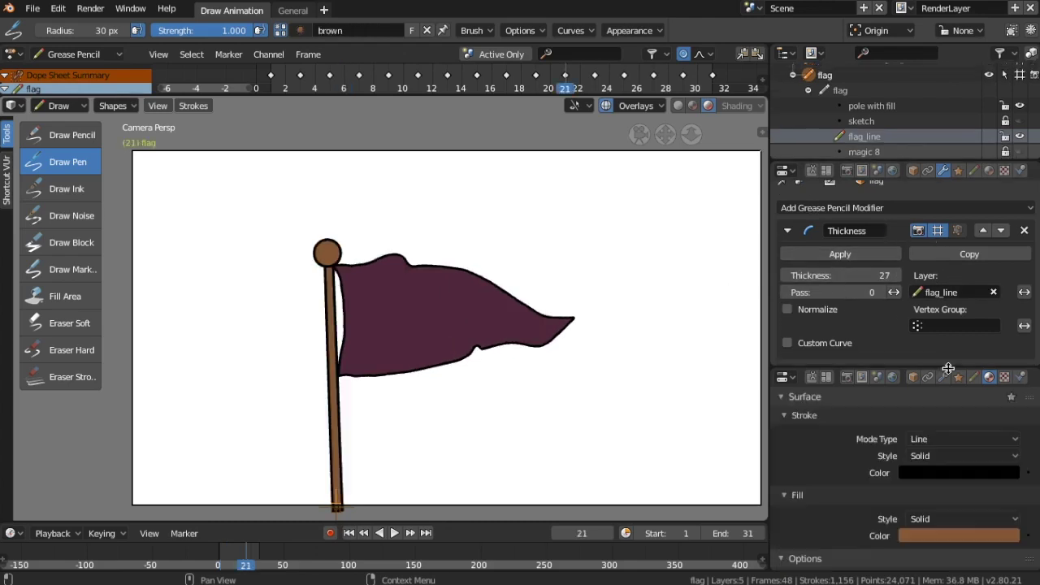
scroll(945, 314, "up", 1)
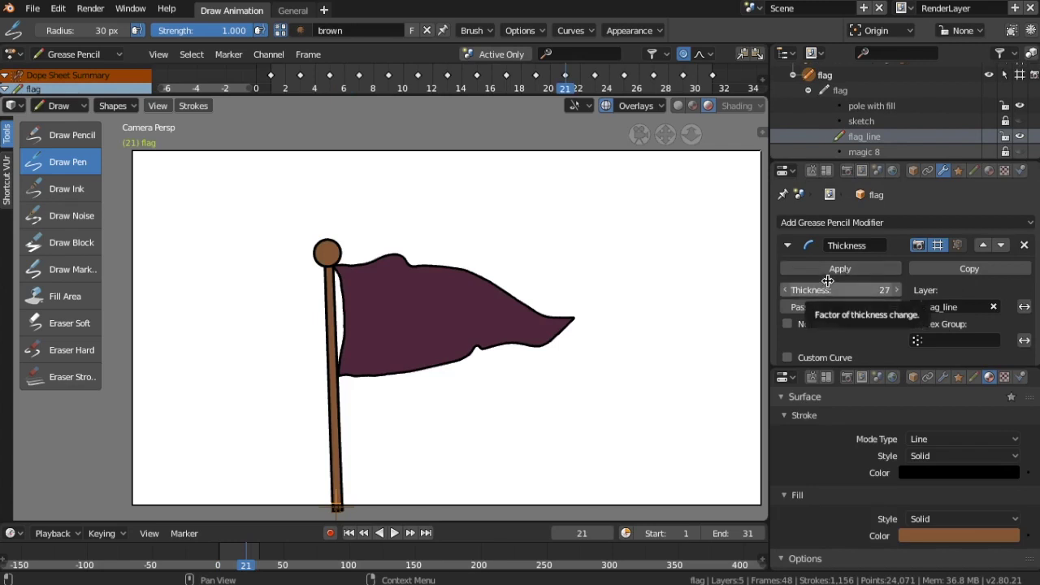
Switch the flag to Object Mode and apply the Thickness modifier to its strokes
left_click(85, 107)
left_click(73, 129)
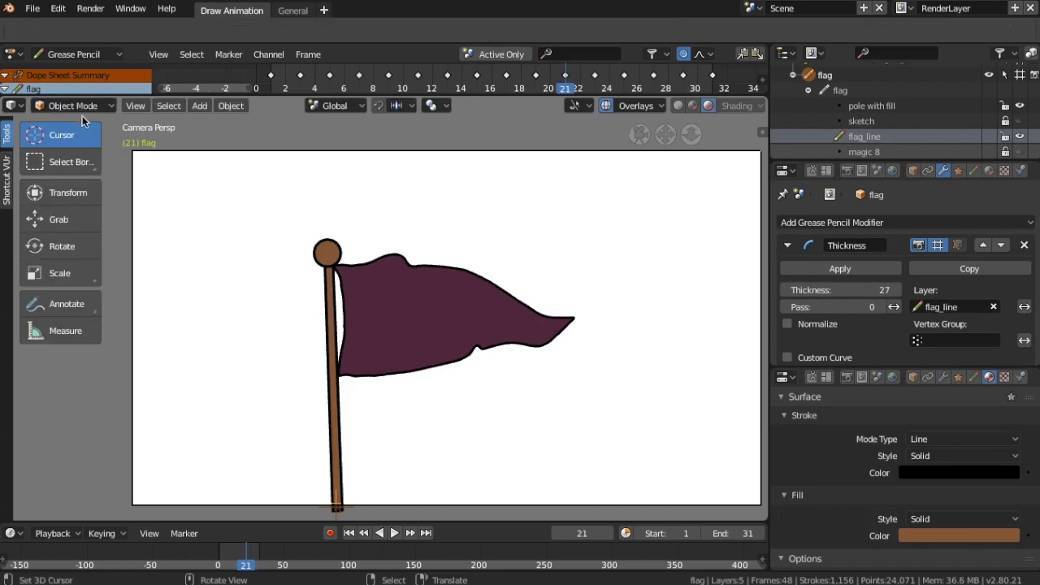
left_click(833, 269)
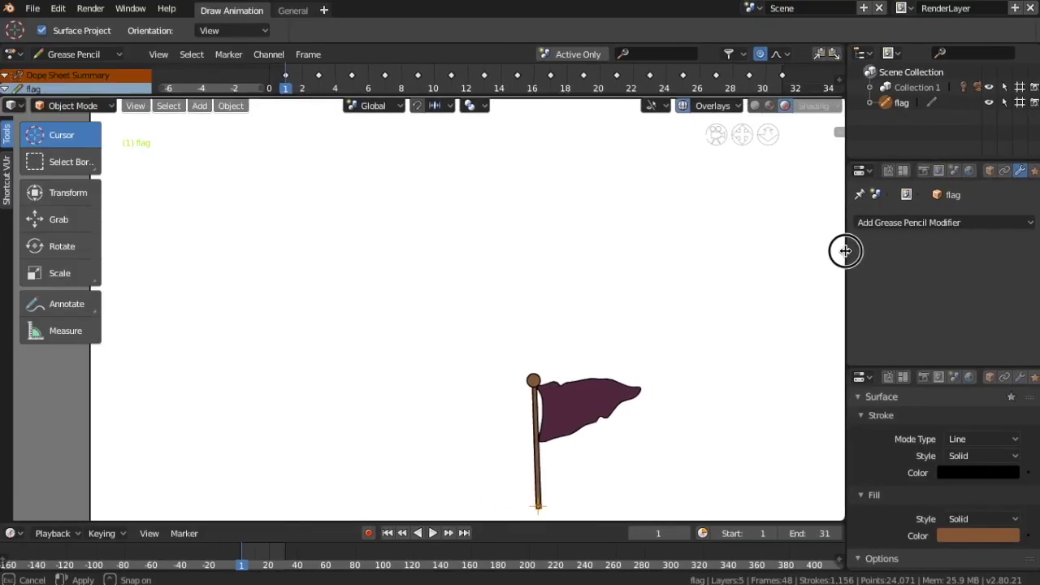
Snap the 3D cursor back to the world origin
left_click_drag(848, 250, 813, 251)
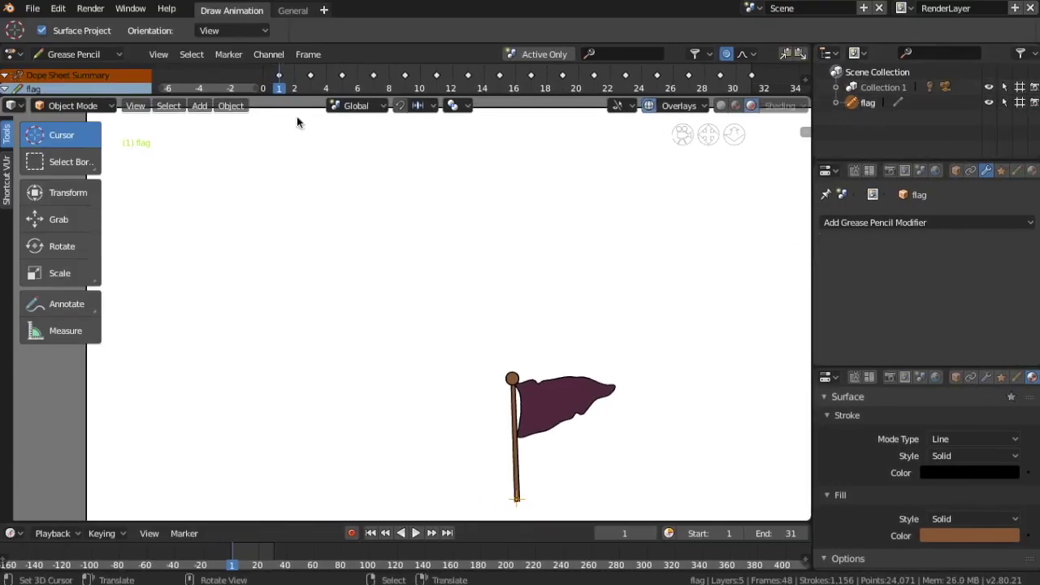
key("shift+s")
left_click(400, 397)
Add a new blank Grease Pencil object at the cursor
left_click(7, 189)
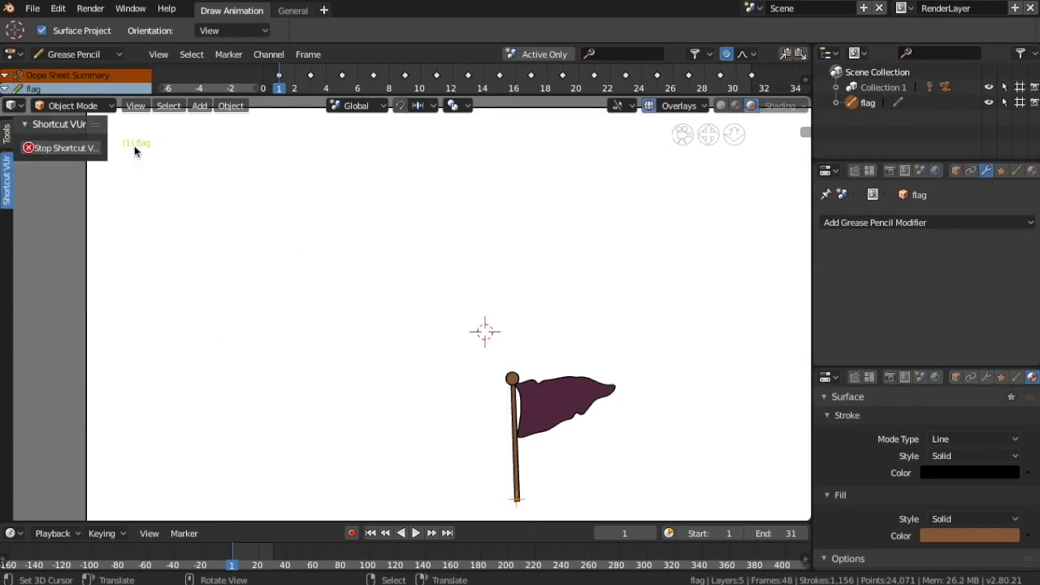
left_click(7, 137)
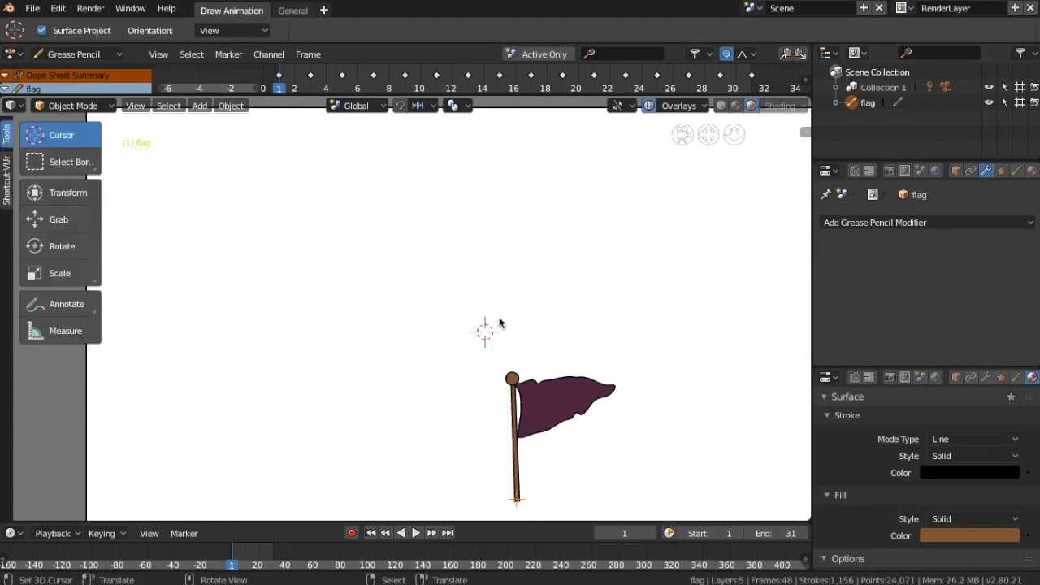
left_click(200, 105)
left_click(351, 200)
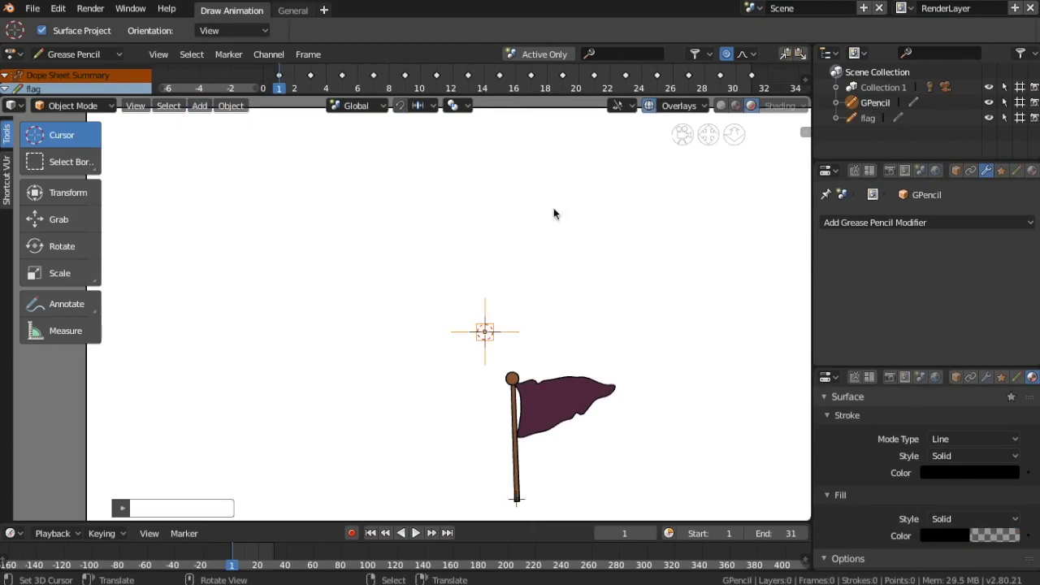
Rename the new object to 'ship' and hide the flag object
double_click(876, 102)
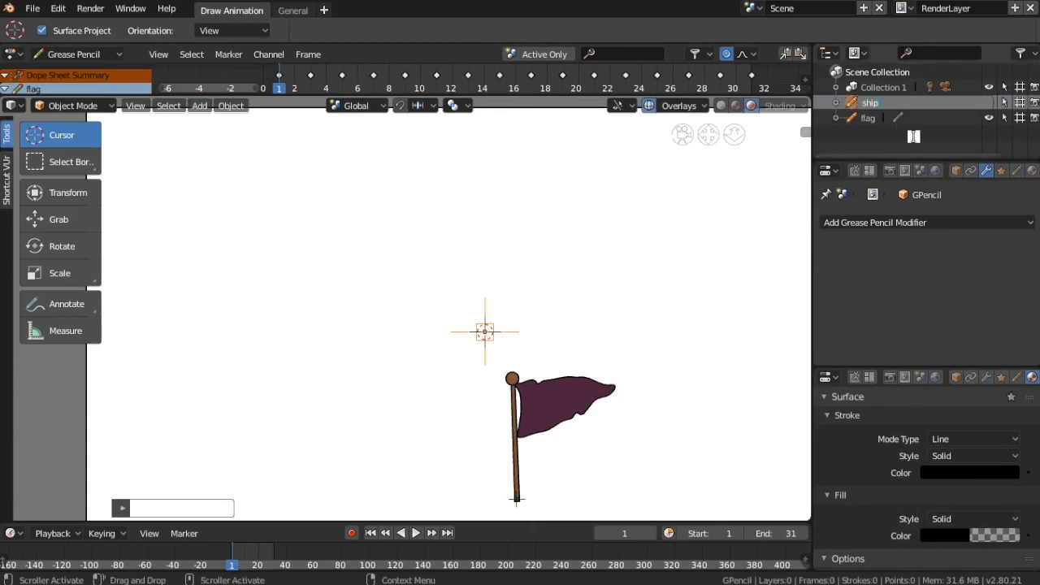
key("Return")
left_click(989, 102)
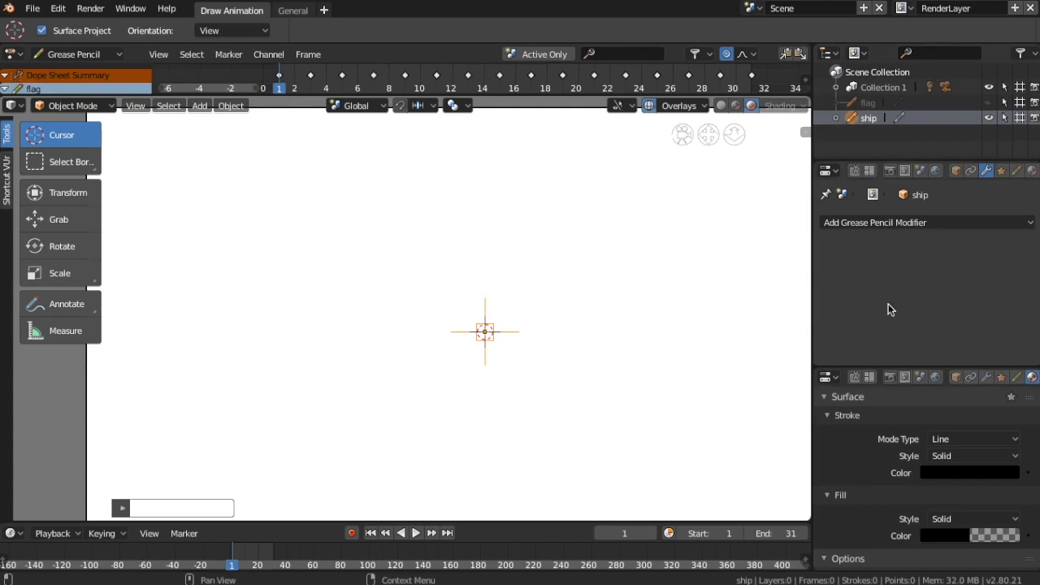
Add a drawing layer to the ship and rename it 'sketch_ship'
left_click(1017, 171)
left_click(963, 272)
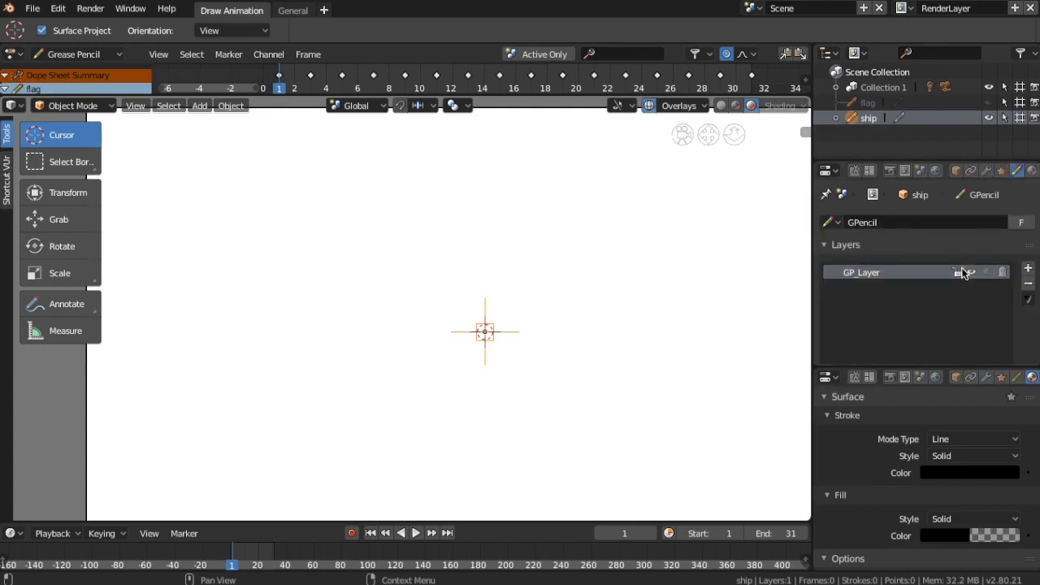
double_click(872, 278)
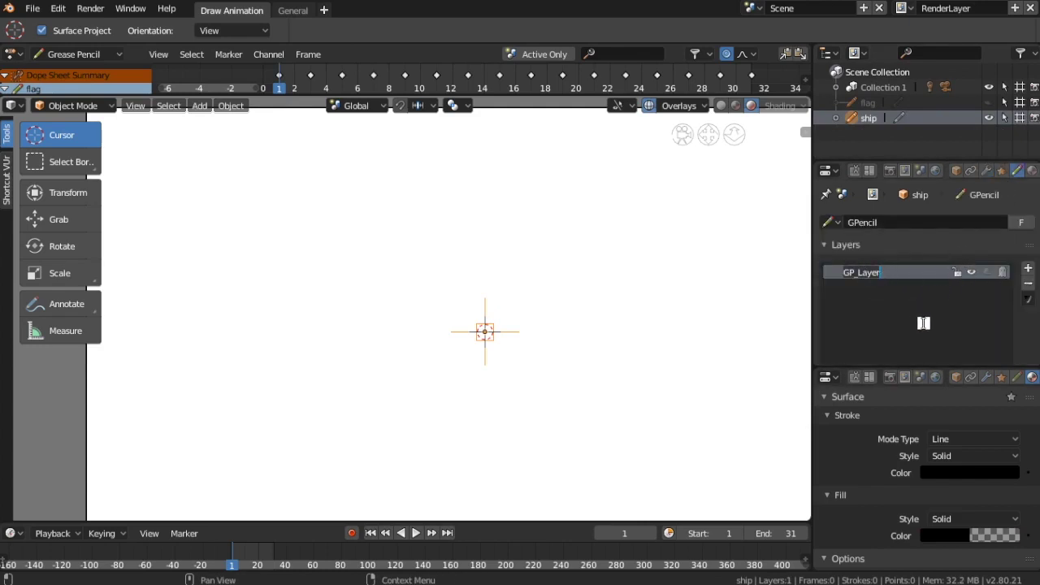
type("sketch_ship")
scroll(933, 399, "down", 2)
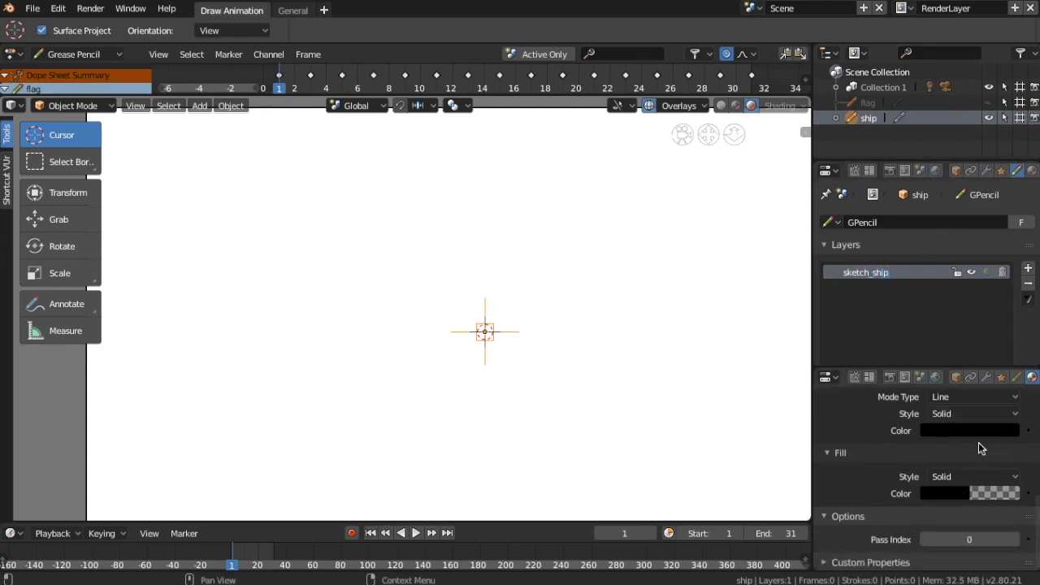
Set the stroke colour to a bright red
left_click(989, 432)
left_click_drag(1008, 325, 1007, 220)
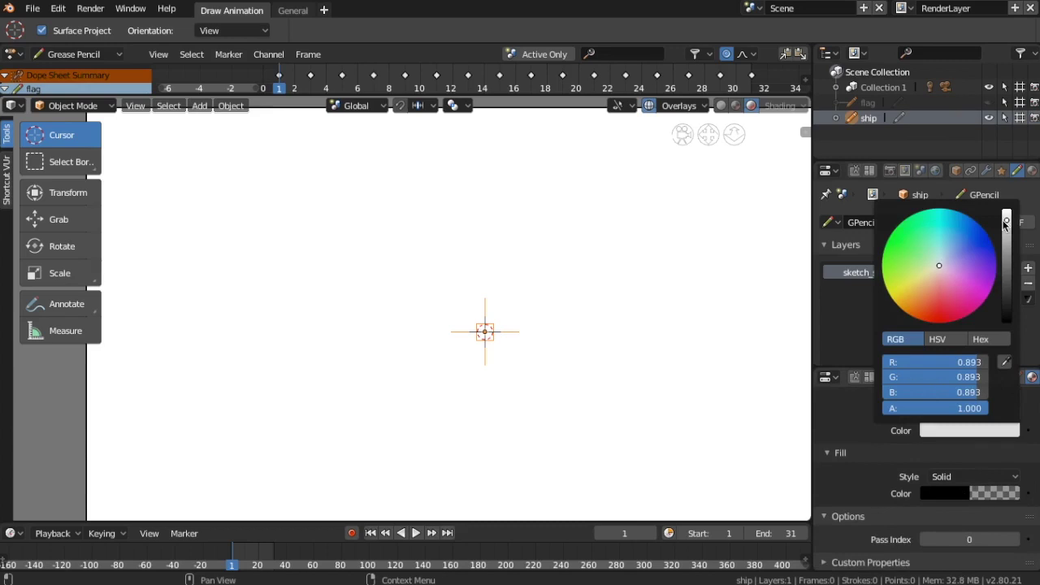
left_click_drag(940, 267, 931, 320)
left_click_drag(811, 328, 925, 319)
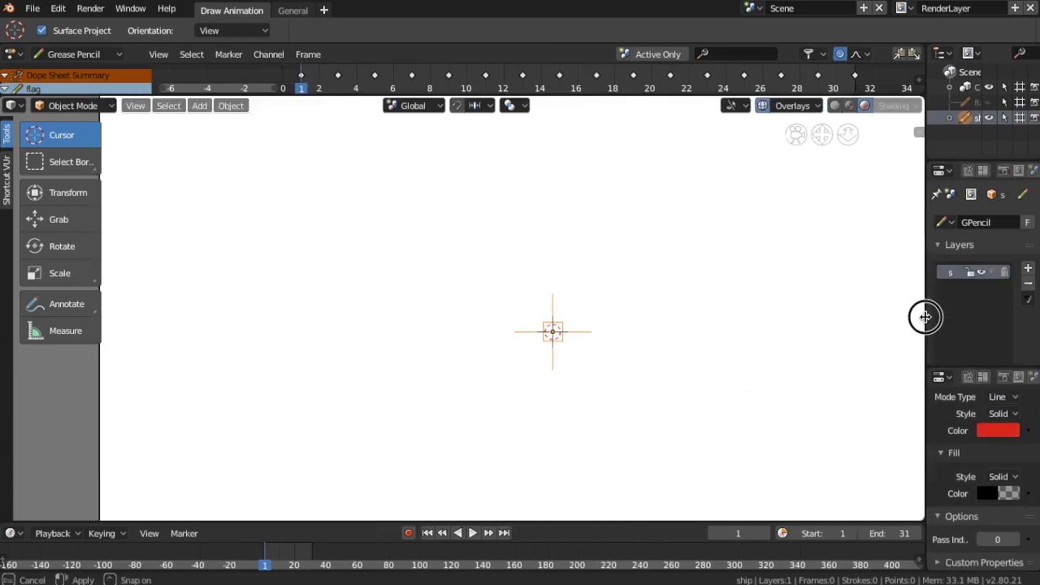
left_click(112, 106)
With the Draw Pen and red material, draw the curved deck line and the hull's left side and bottom
left_click(69, 171)
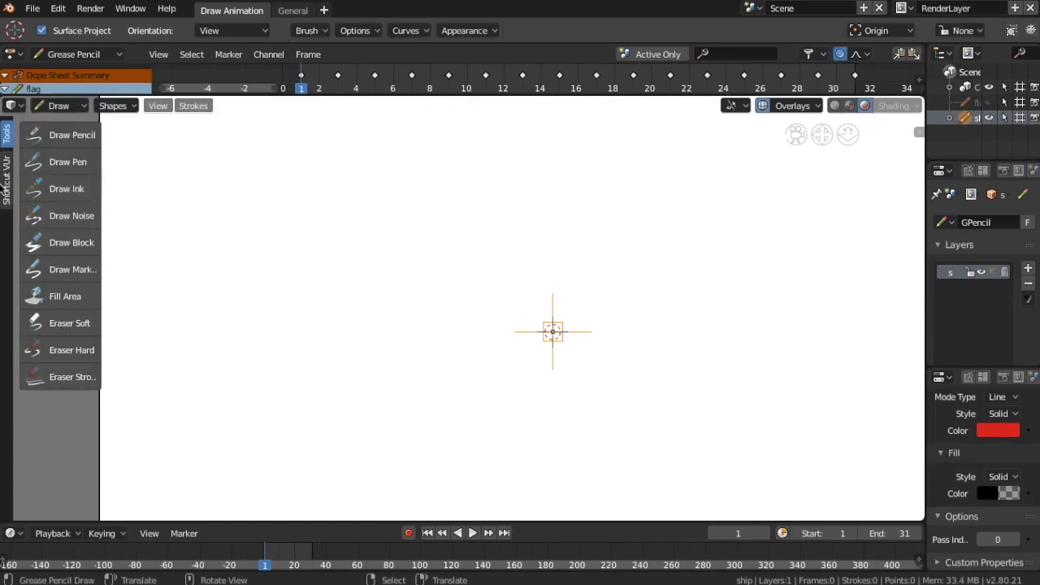
left_click(68, 163)
left_click(299, 30)
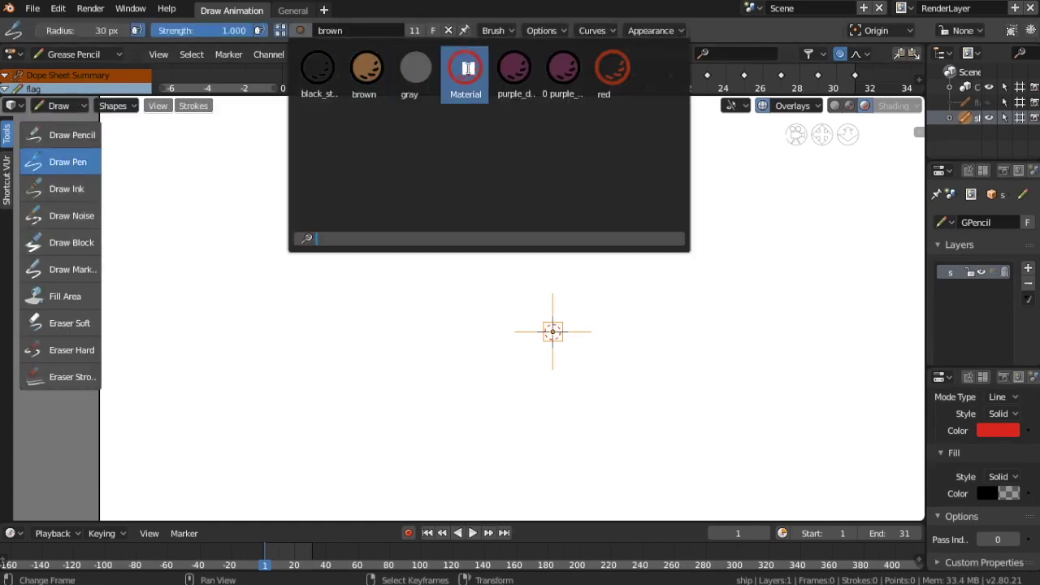
left_click(609, 69)
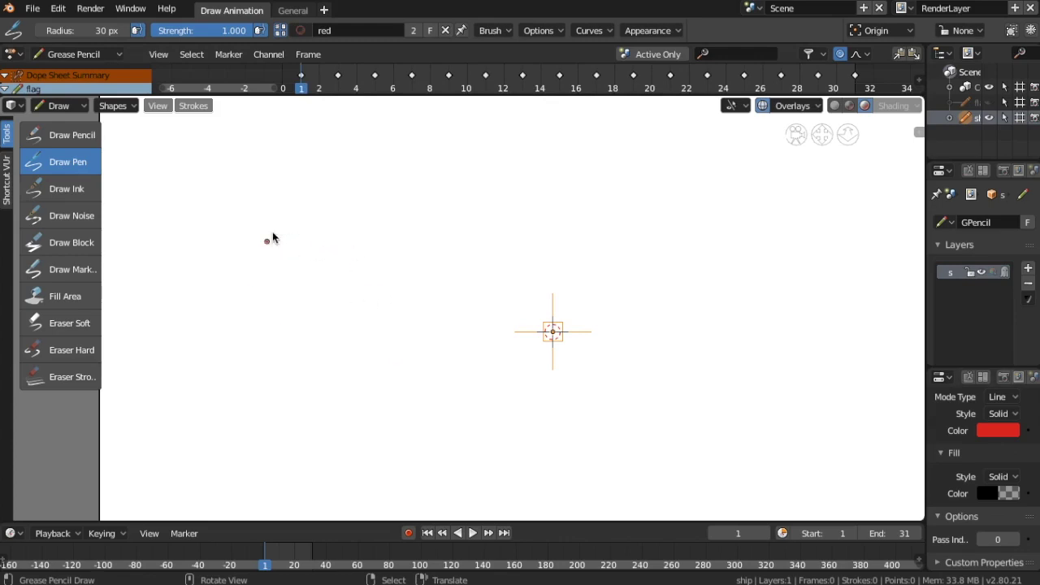
mouse_move(255, 233)
left_mouse_down()
mouse_move(569, 298)
mouse_move(696, 297)
mouse_move(842, 252)
left_mouse_up()
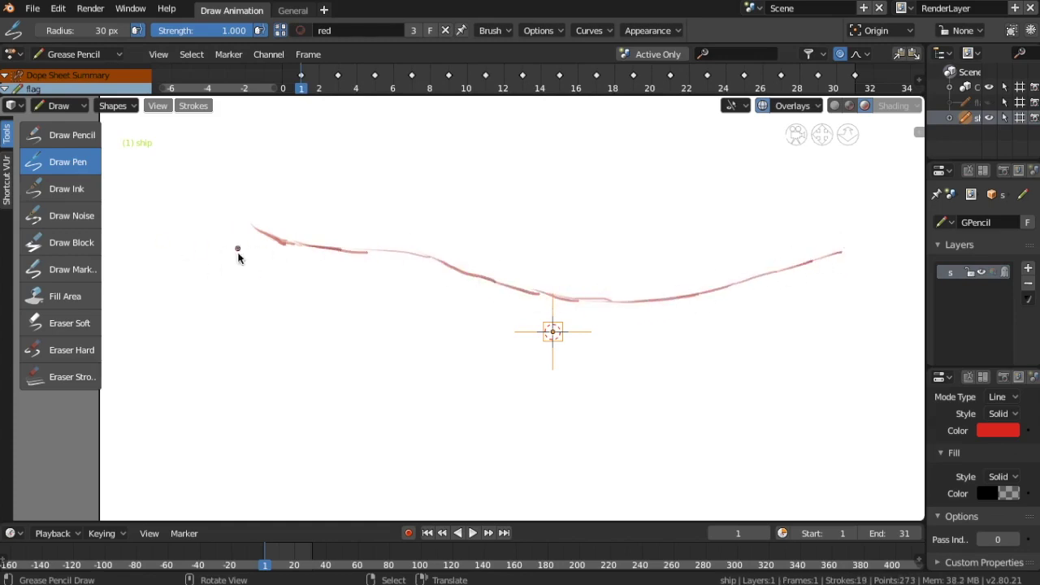
mouse_move(255, 233)
left_mouse_down()
mouse_move(306, 375)
mouse_move(365, 430)
mouse_move(793, 425)
left_mouse_up()
Draw the hull's right side and reinforce both the right and left edges
mouse_move(844, 257)
left_mouse_down()
mouse_move(841, 309)
mouse_move(746, 414)
left_mouse_up()
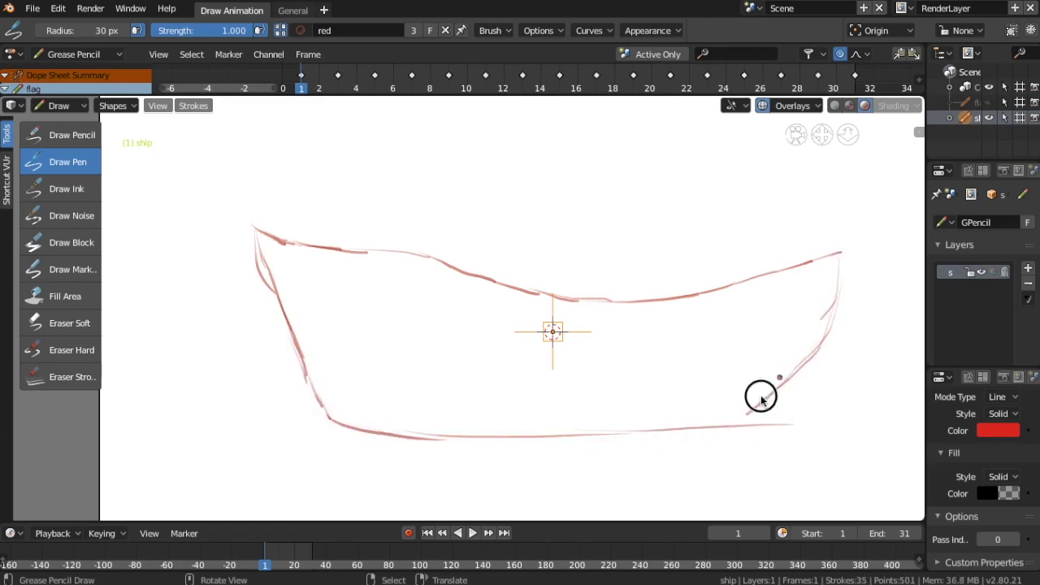
left_click_drag(841, 254, 842, 305)
left_click_drag(840, 260, 823, 317)
left_click_drag(248, 234, 269, 325)
mouse_move(252, 244)
left_mouse_down()
mouse_move(281, 354)
mouse_move(284, 334)
left_mouse_up()
left_click_drag(260, 276, 293, 368)
left_click_drag(250, 236, 297, 349)
mouse_move(251, 241)
left_mouse_down()
mouse_move(298, 385)
mouse_move(318, 405)
left_mouse_up()
Draw five round portholes along the hull
mouse_move(329, 280)
left_mouse_down()
mouse_move(353, 309)
mouse_move(371, 288)
mouse_move(360, 309)
left_mouse_up()
mouse_move(408, 286)
left_mouse_down()
mouse_move(420, 318)
mouse_move(441, 311)
mouse_move(426, 287)
left_mouse_up()
mouse_move(504, 302)
left_mouse_down()
mouse_move(492, 329)
mouse_move(515, 304)
left_mouse_up()
left_click_drag(574, 320, 574, 344)
mouse_move(655, 321)
left_mouse_down()
mouse_move(632, 347)
mouse_move(664, 344)
mouse_move(654, 322)
left_mouse_up()
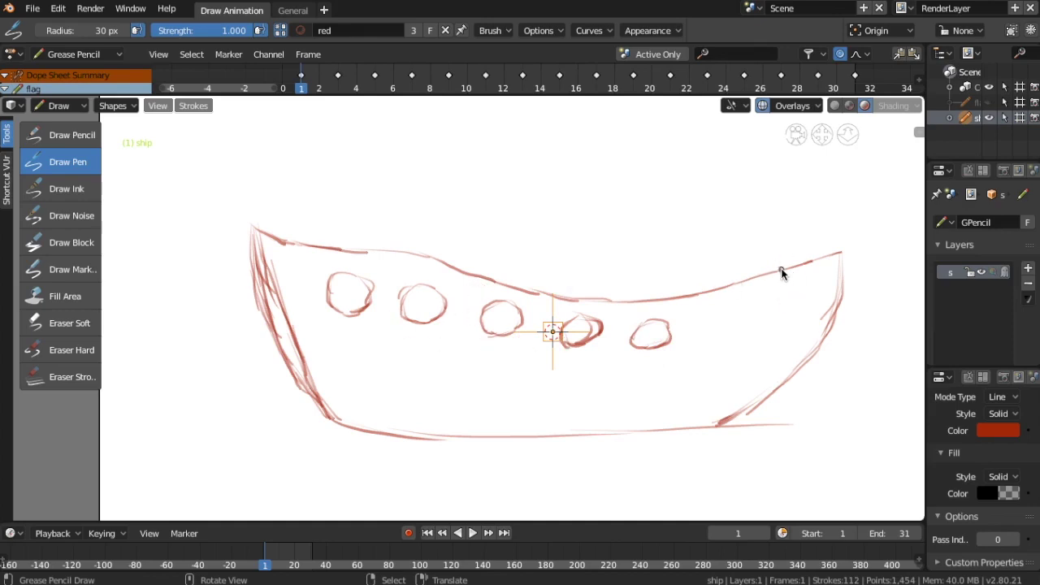
Sketch a small anchor emblem with zigzag marks near the bow and thicken the bow curve
mouse_move(796, 262)
left_mouse_down()
mouse_move(806, 283)
mouse_move(790, 286)
mouse_move(818, 284)
mouse_move(788, 280)
left_mouse_up()
mouse_move(794, 294)
left_mouse_down()
mouse_move(819, 286)
mouse_move(815, 322)
mouse_move(849, 286)
mouse_move(762, 292)
left_mouse_up()
mouse_move(839, 286)
left_mouse_down()
mouse_move(829, 251)
mouse_move(845, 268)
left_mouse_up()
mouse_move(831, 272)
left_mouse_down()
mouse_move(849, 259)
mouse_move(860, 294)
mouse_move(785, 339)
left_mouse_up()
mouse_move(768, 305)
left_mouse_down()
mouse_move(755, 288)
mouse_move(765, 323)
mouse_move(784, 335)
left_mouse_up()
mouse_move(833, 321)
left_mouse_down()
mouse_move(850, 342)
mouse_move(842, 330)
left_mouse_up()
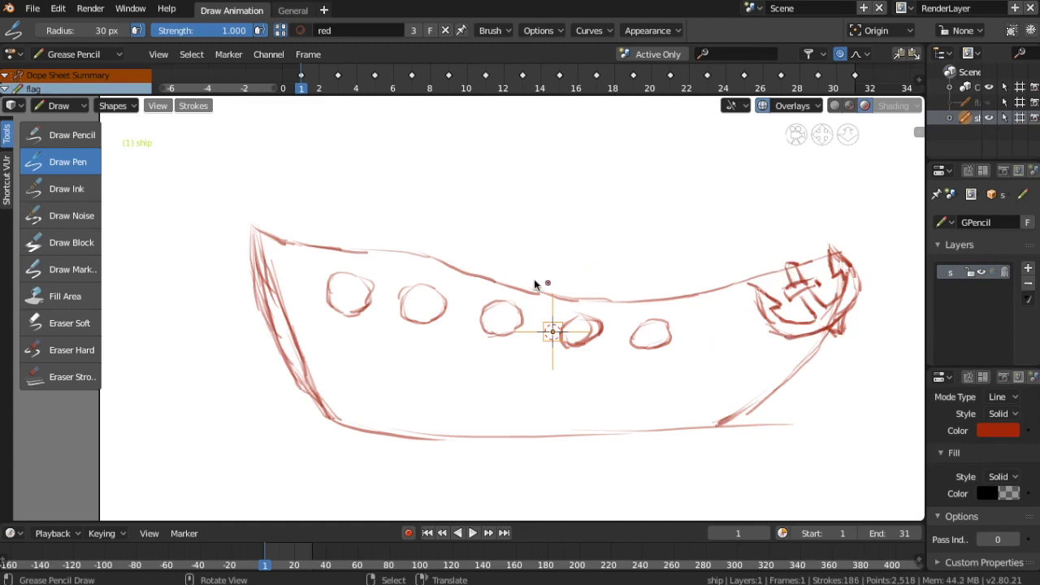
Draw the cabin walls and long roof line above the deck
mouse_move(314, 239)
left_mouse_down()
mouse_move(441, 265)
mouse_move(349, 260)
mouse_move(379, 199)
left_mouse_up()
mouse_move(370, 234)
left_mouse_down()
mouse_move(383, 204)
mouse_move(439, 192)
mouse_move(402, 187)
mouse_move(575, 198)
left_mouse_up()
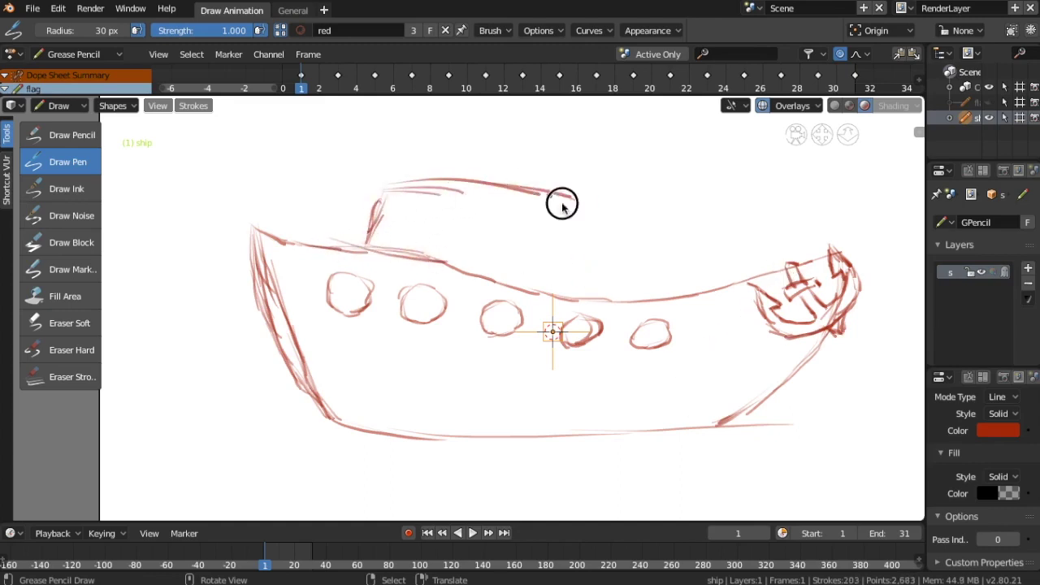
left_click_drag(606, 230, 640, 299)
left_click_drag(382, 189, 361, 240)
mouse_move(378, 195)
left_mouse_down()
mouse_move(370, 217)
mouse_move(462, 192)
left_mouse_up()
Sketch three cabin windows and reinforce the cabin's top-left corner
left_click_drag(445, 193, 439, 252)
left_click_drag(443, 195, 407, 190)
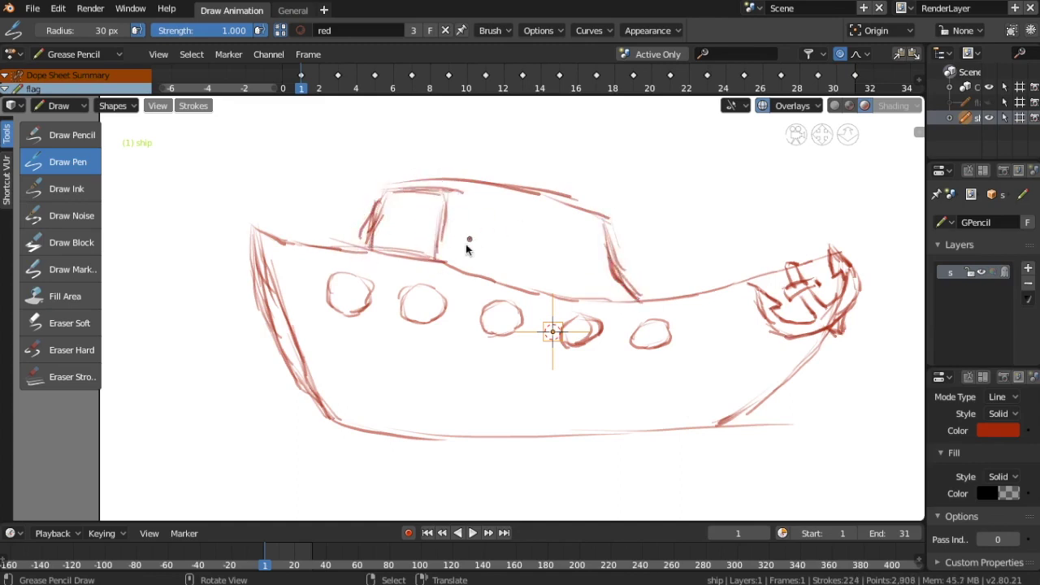
left_click_drag(470, 193, 467, 244)
left_click_drag(466, 243, 464, 258)
mouse_move(471, 195)
left_mouse_down()
mouse_move(538, 214)
mouse_move(506, 267)
mouse_move(478, 266)
left_mouse_up()
mouse_move(540, 213)
left_mouse_down()
mouse_move(534, 243)
mouse_move(555, 261)
mouse_move(602, 227)
left_mouse_up()
mouse_move(600, 230)
left_mouse_down()
mouse_move(596, 258)
mouse_move(560, 262)
mouse_move(598, 262)
mouse_move(555, 265)
mouse_move(596, 268)
mouse_move(621, 254)
left_mouse_up()
mouse_move(416, 178)
left_mouse_down()
mouse_move(395, 179)
mouse_move(372, 206)
mouse_move(367, 244)
left_mouse_up()
Draw a long water line beneath the hull
left_click_drag(126, 413, 325, 431)
left_click_drag(923, 416, 724, 423)
left_click_drag(244, 423, 81, 416)
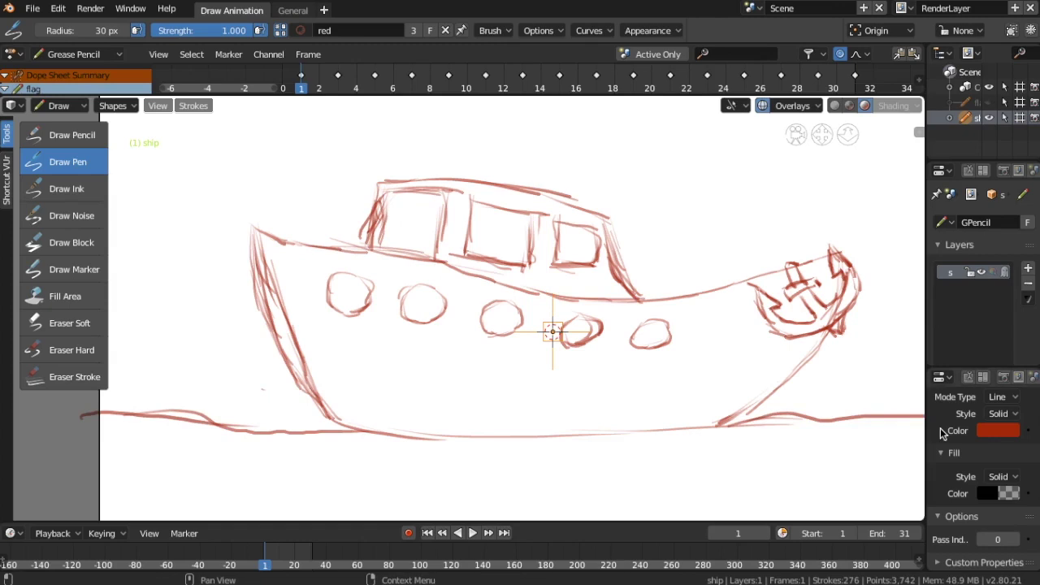
left_click(80, 112)
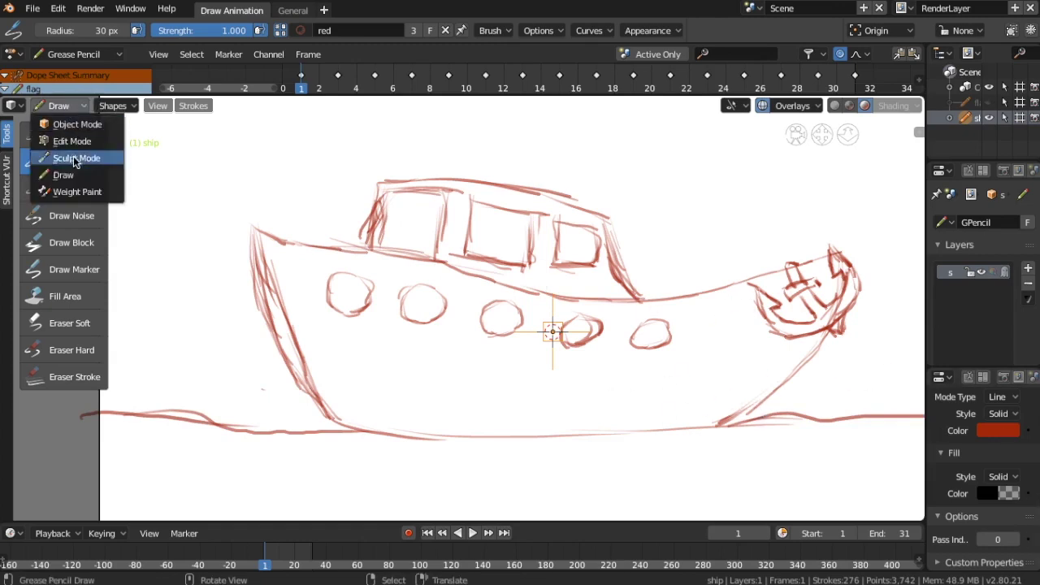
In Edit Mode, select all the ship's strokes, shrink them and move them lower
left_click(69, 139)
key("a")
key("s")
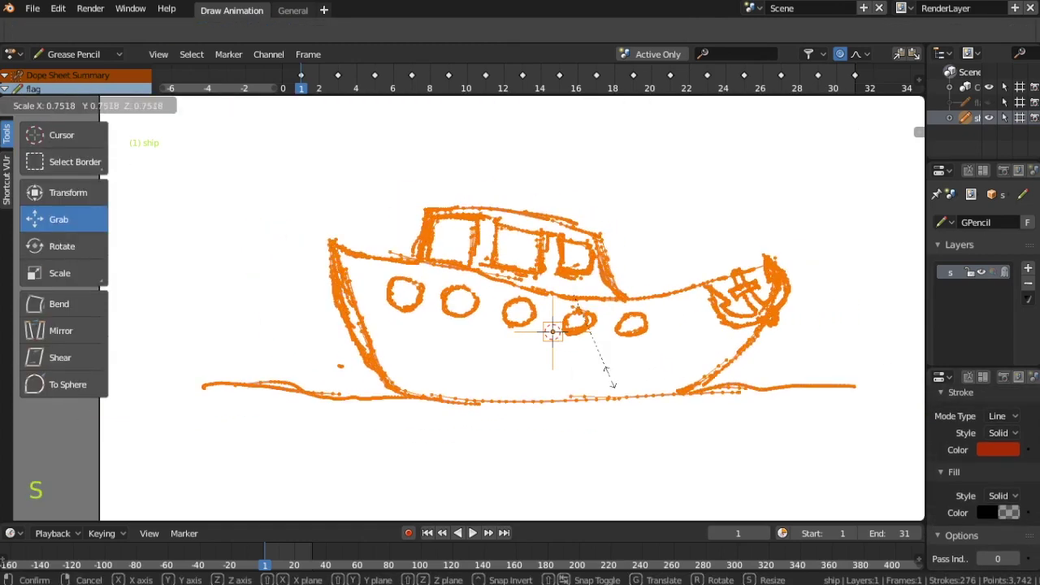
left_click(655, 389)
key("g")
left_click(648, 495)
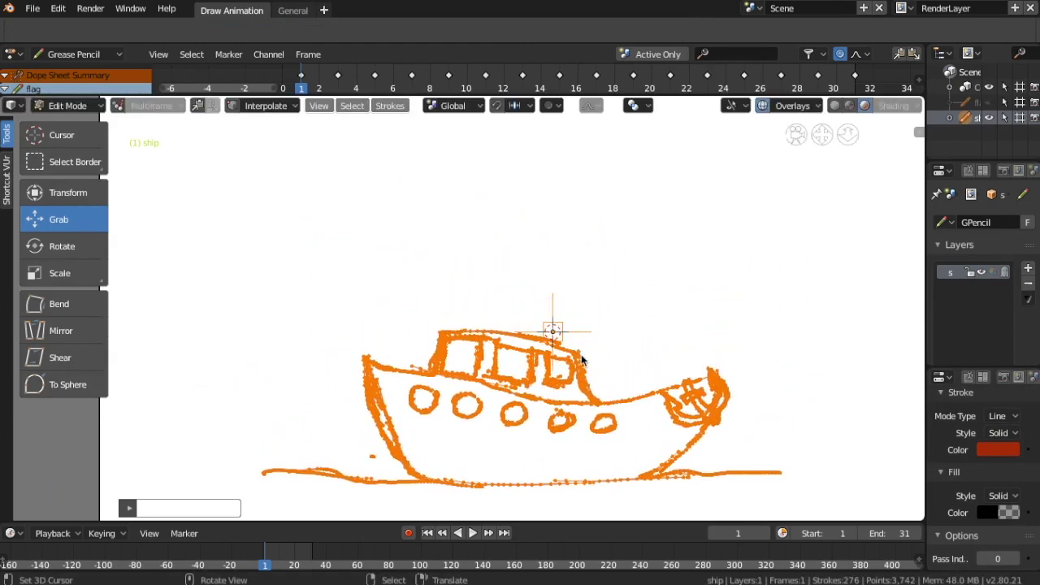
Return to Object Mode and widen the Outliner and Properties area
left_click(98, 106)
left_click(77, 125)
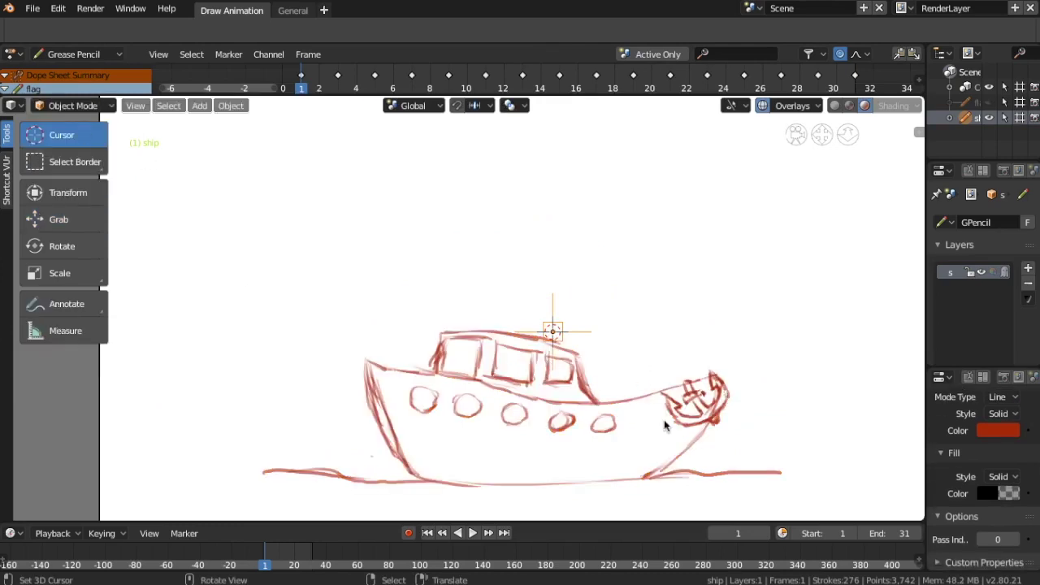
left_click_drag(929, 234, 813, 234)
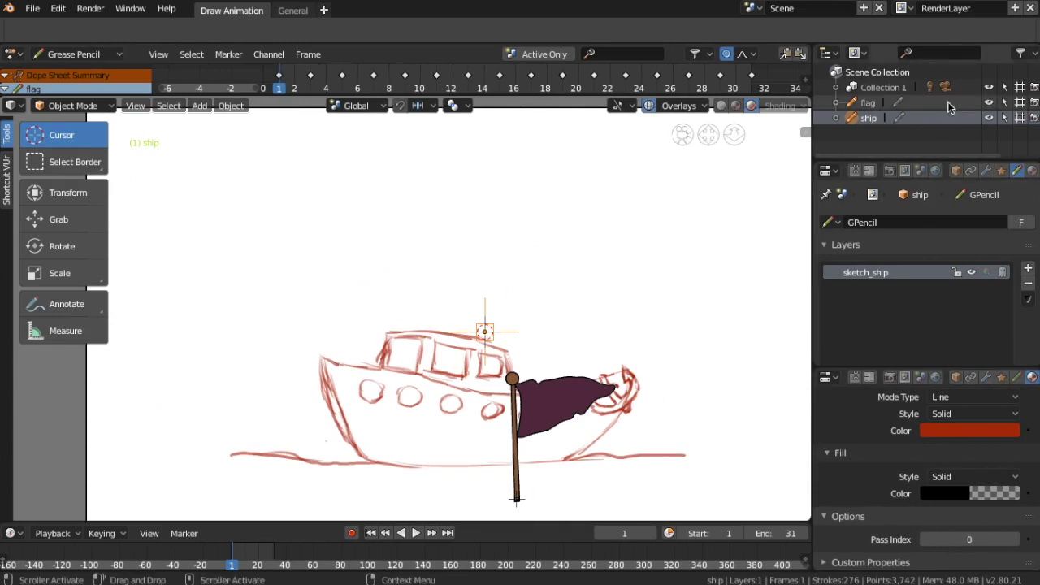
Move the flag onto the ship's cabin roof and scale it down
left_click(947, 102)
key("g")
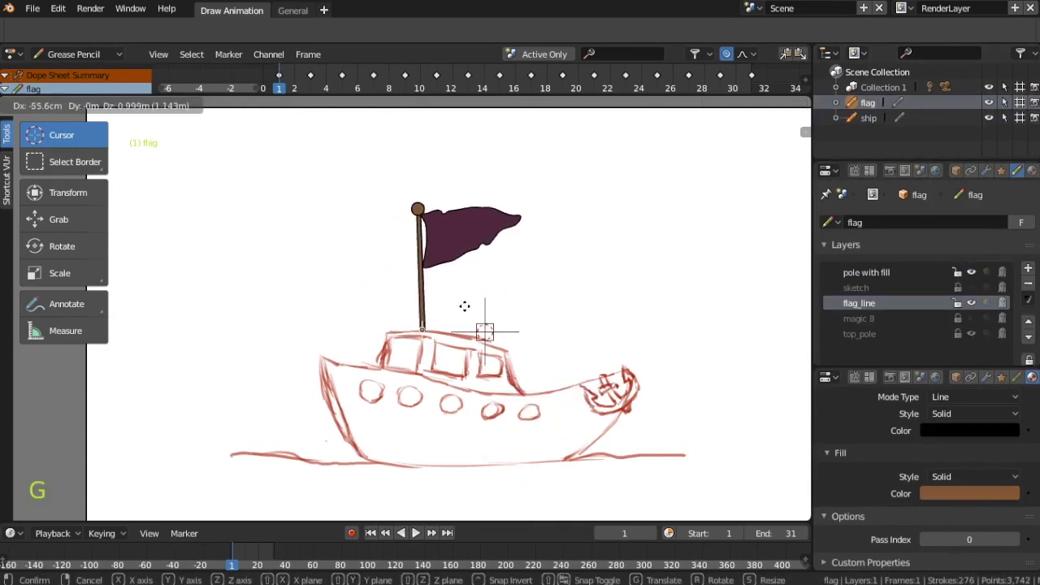
key("s")
left_click(590, 389)
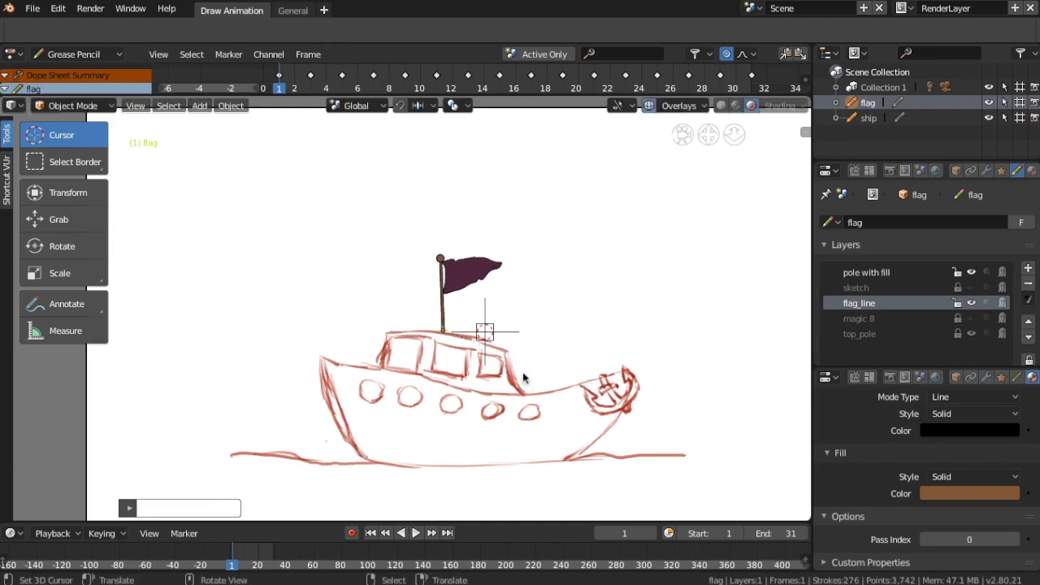
Play back the flag animation with the flag on the cabin, leaving it in place
key("g")
key("Escape")
right_click(479, 395)
key("space")
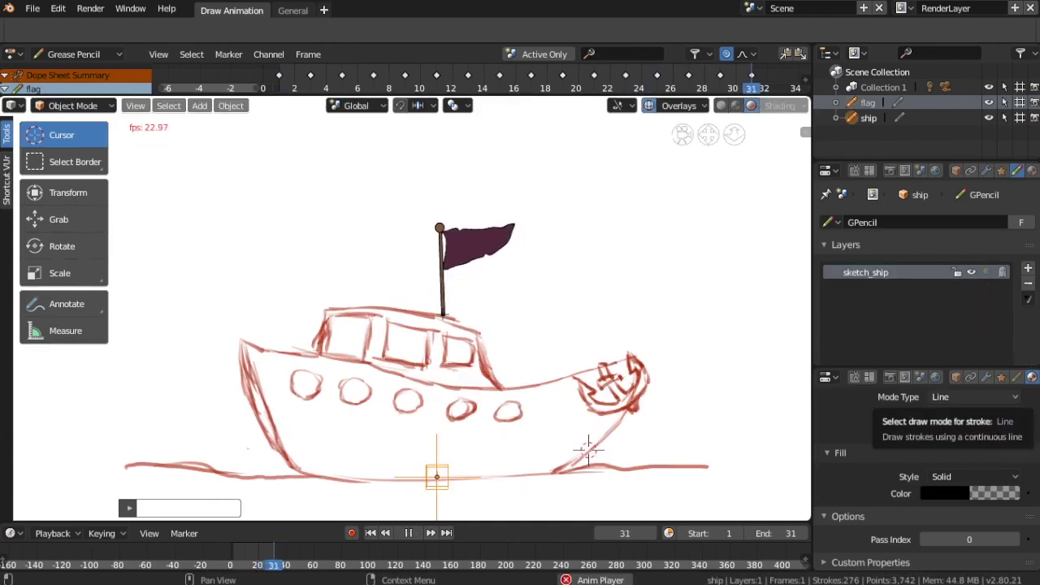